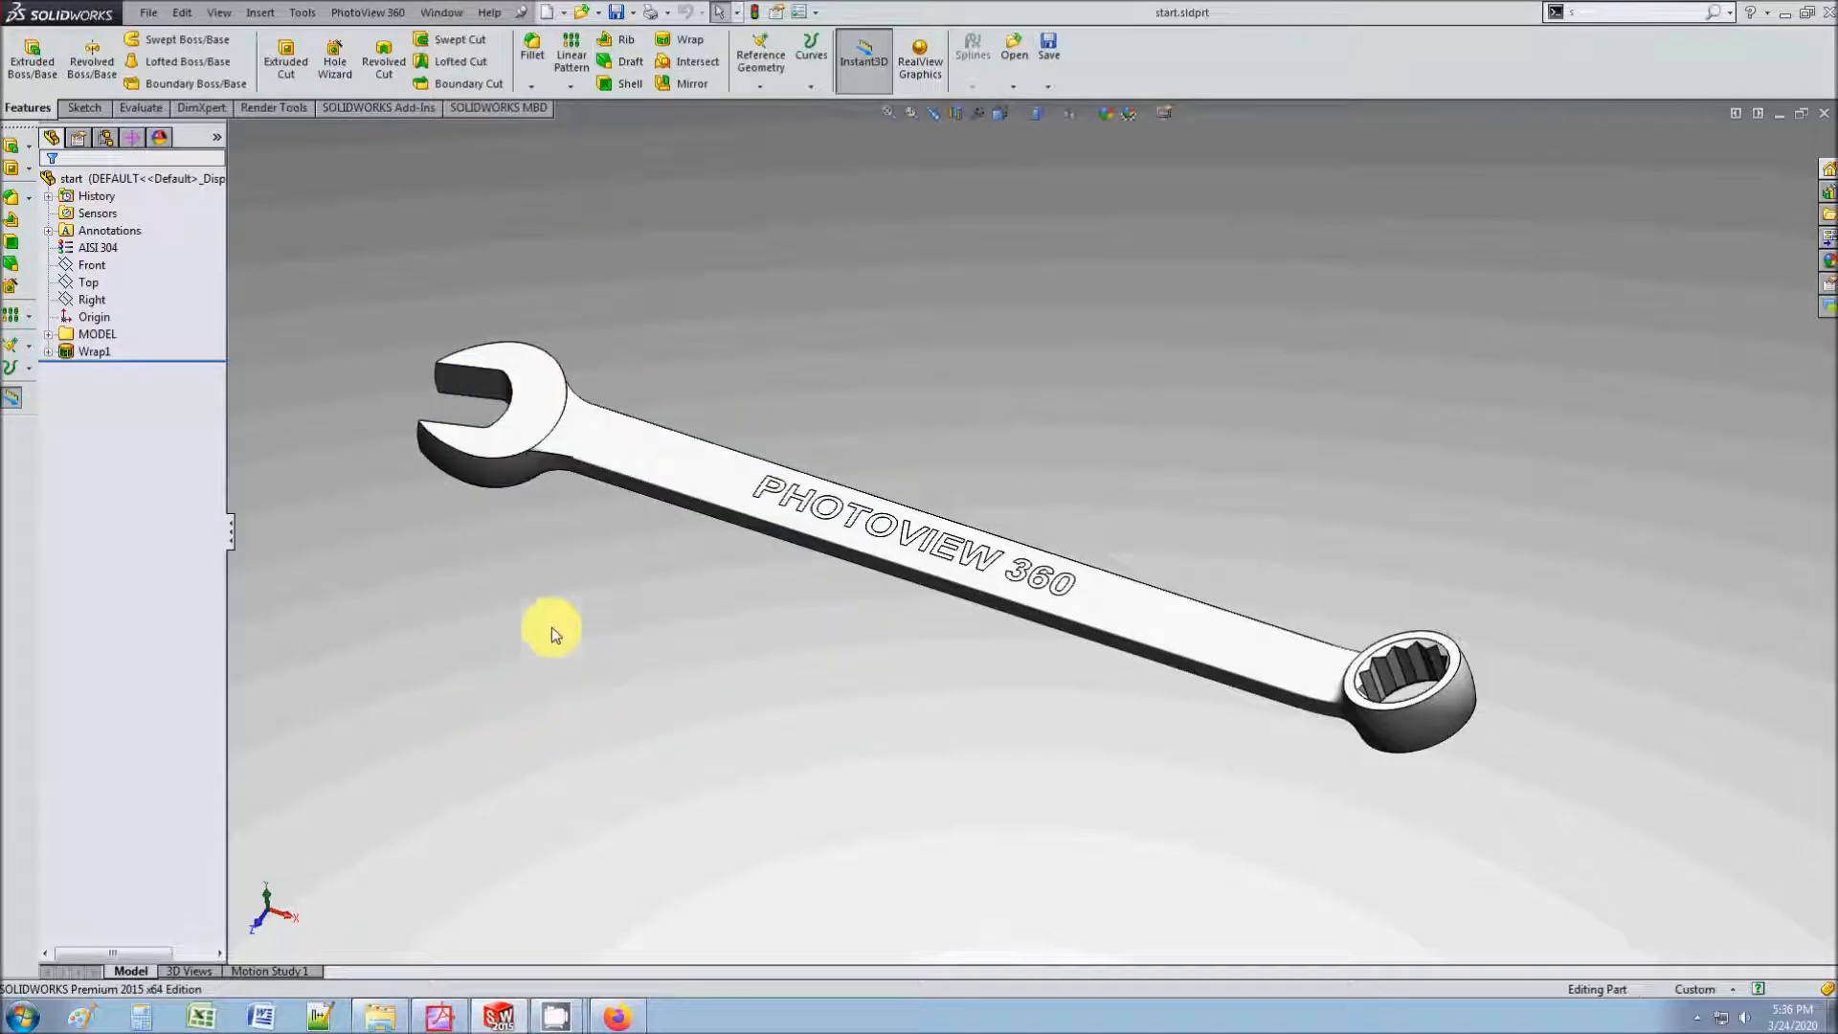
pyautogui.click(377, 16)
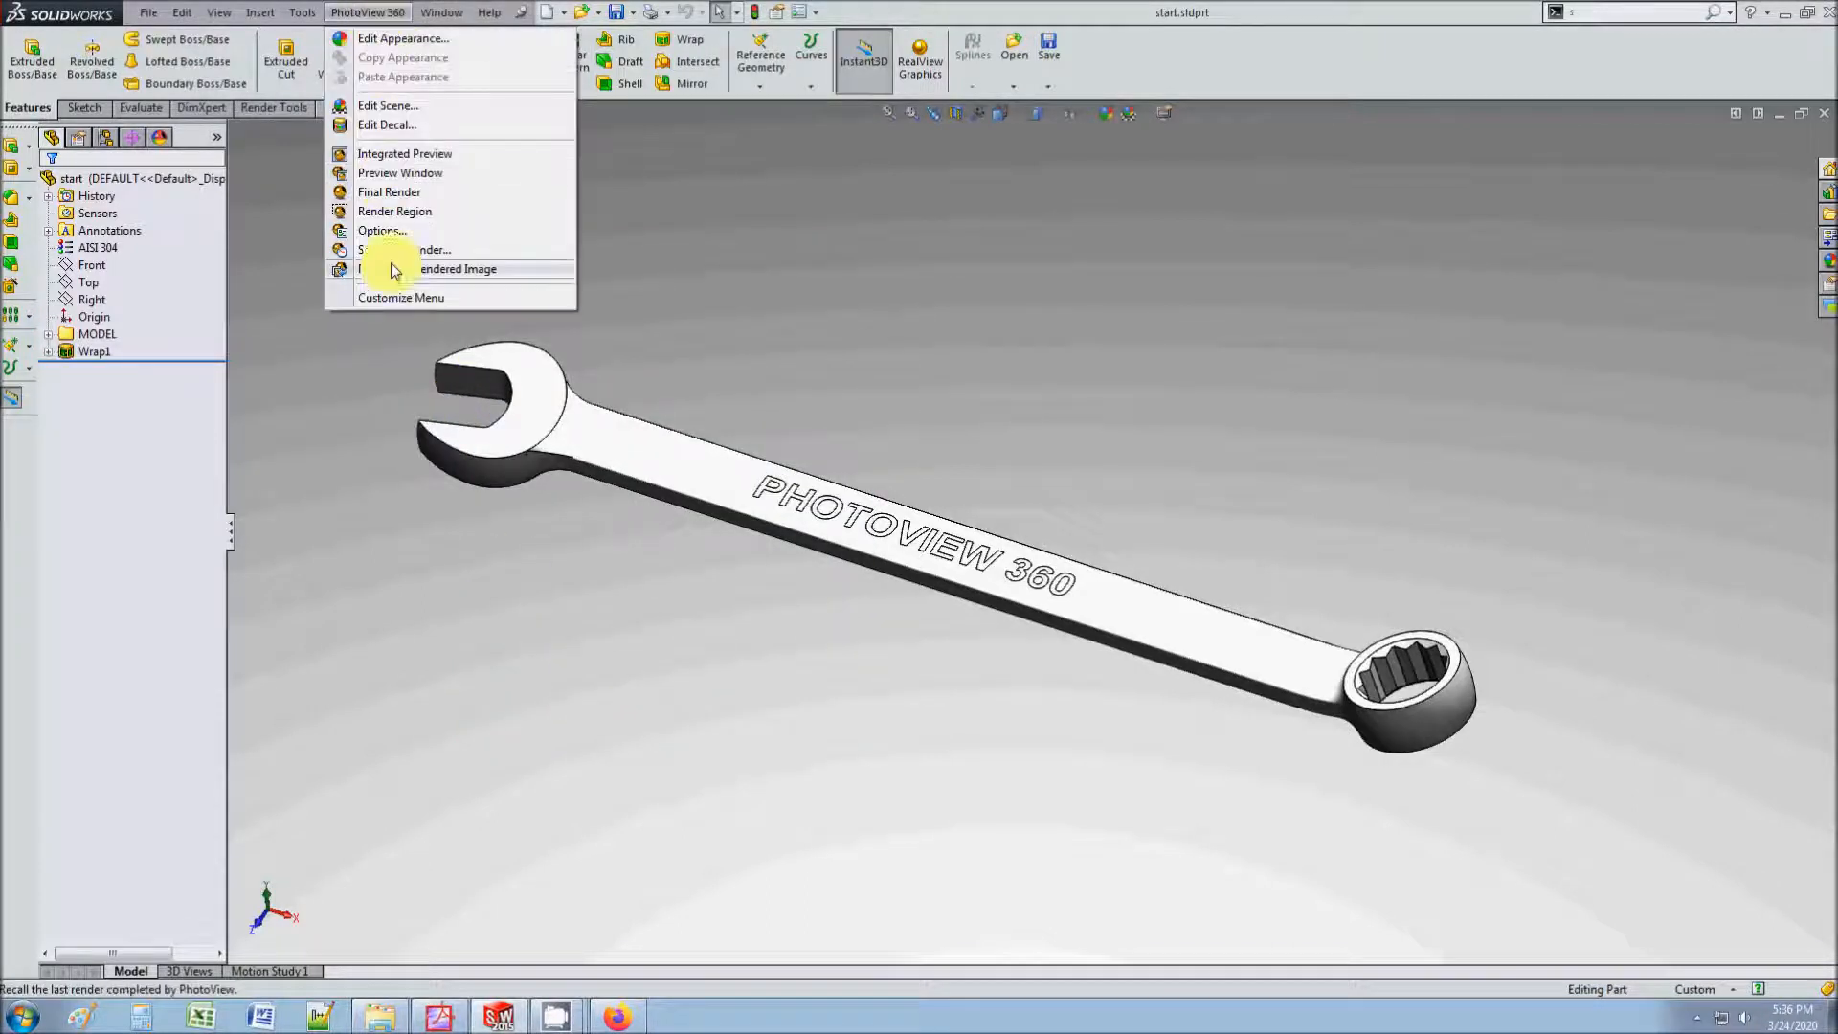
pyautogui.click(674, 192)
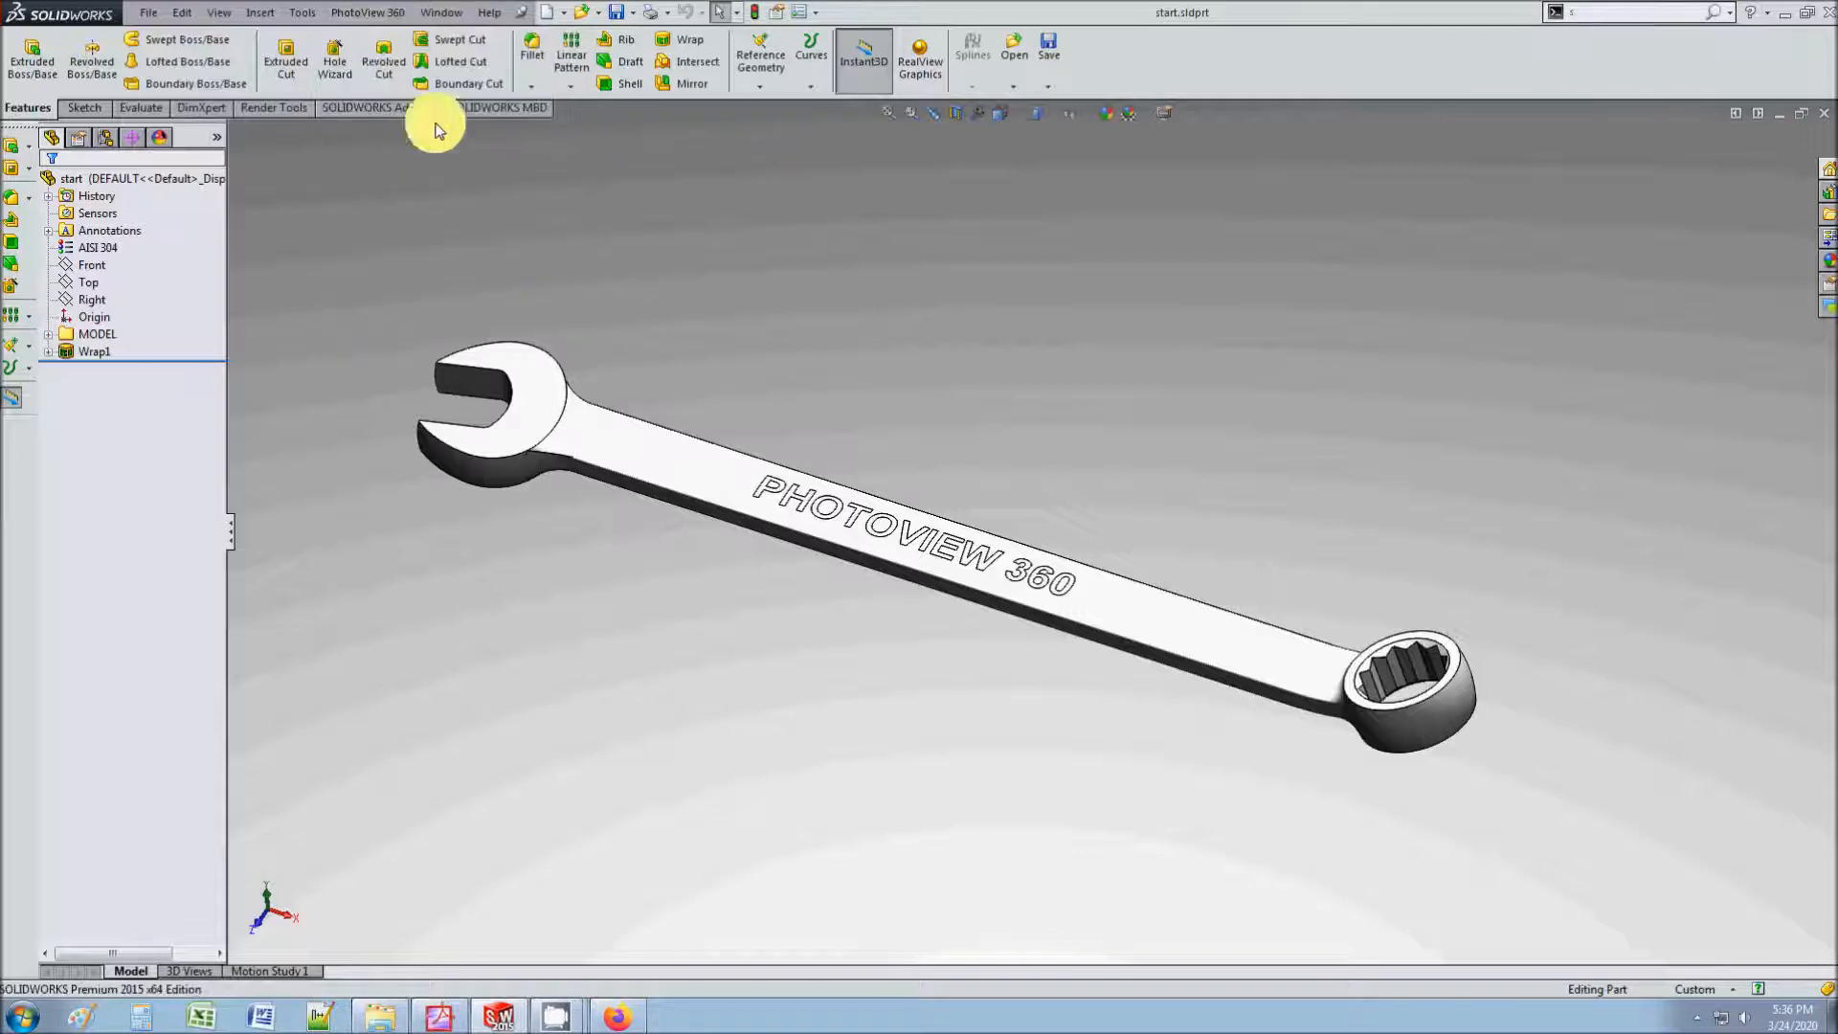
# Step: Add a camera aimed at a target and adjust its position to frame the whole wrench diagonally, box end raised
pyautogui.click(219, 12)
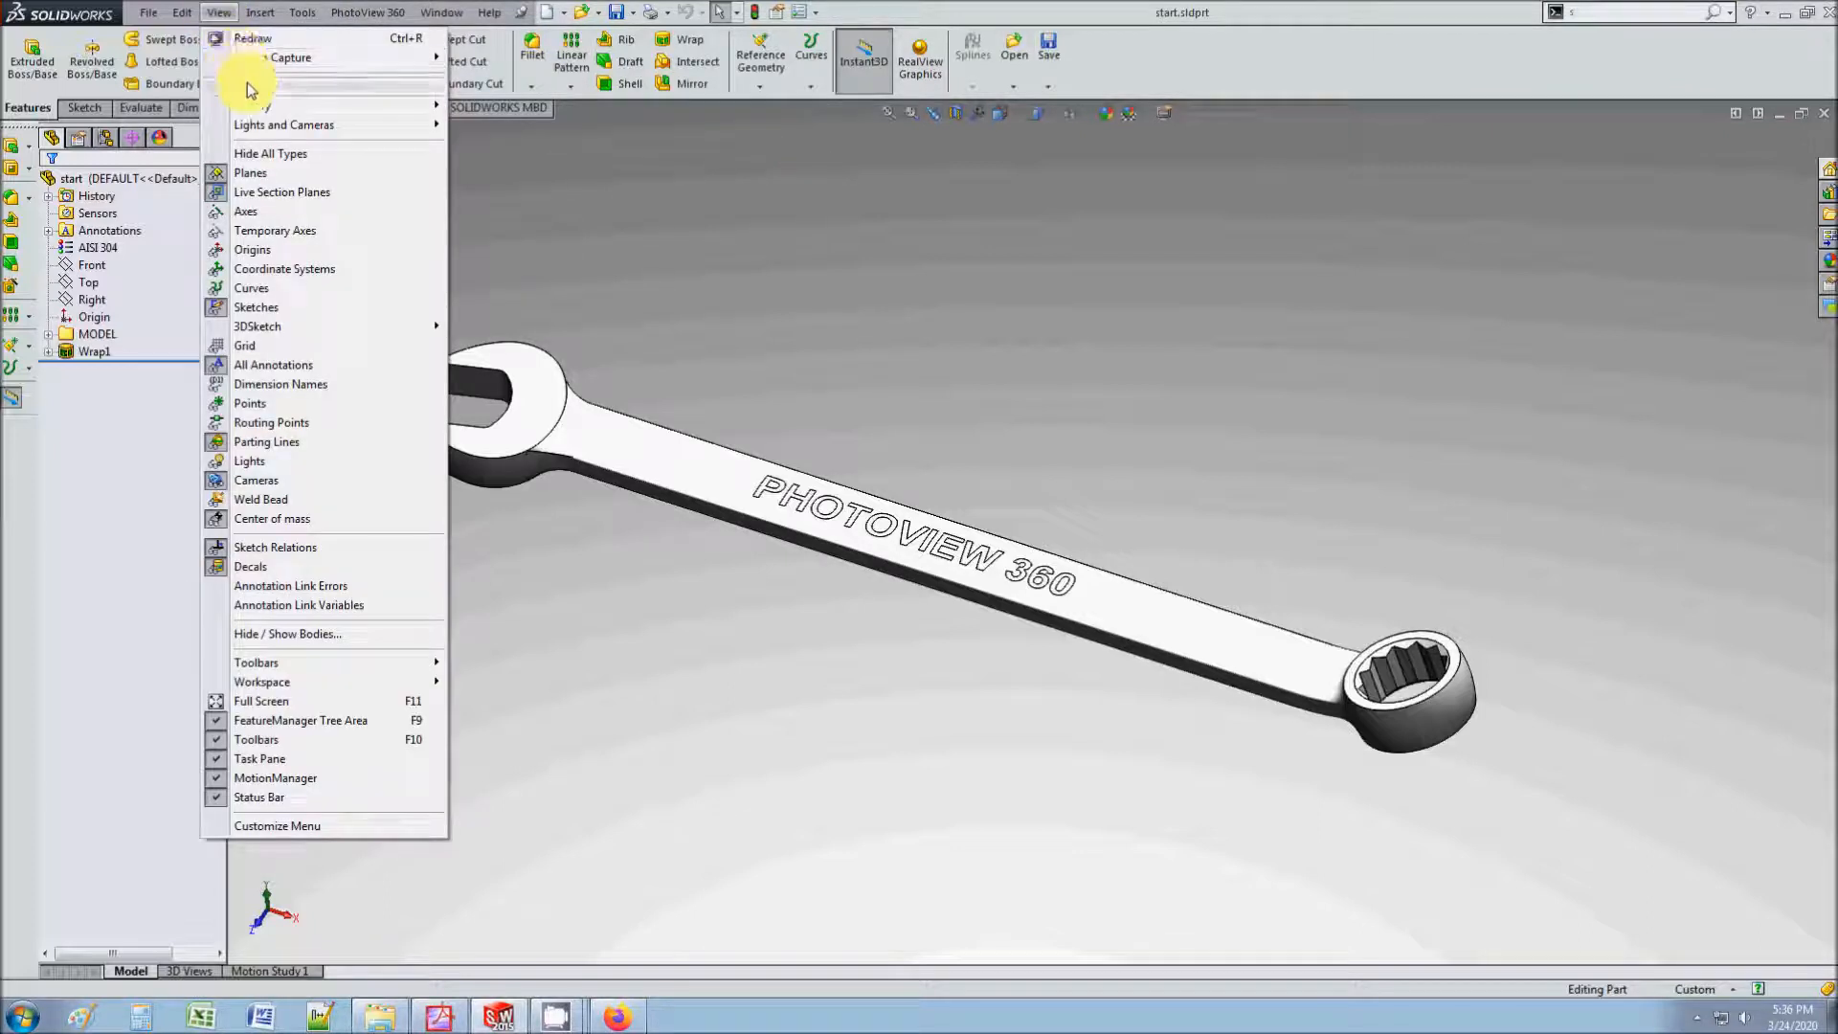
pyautogui.moveTo(260, 125)
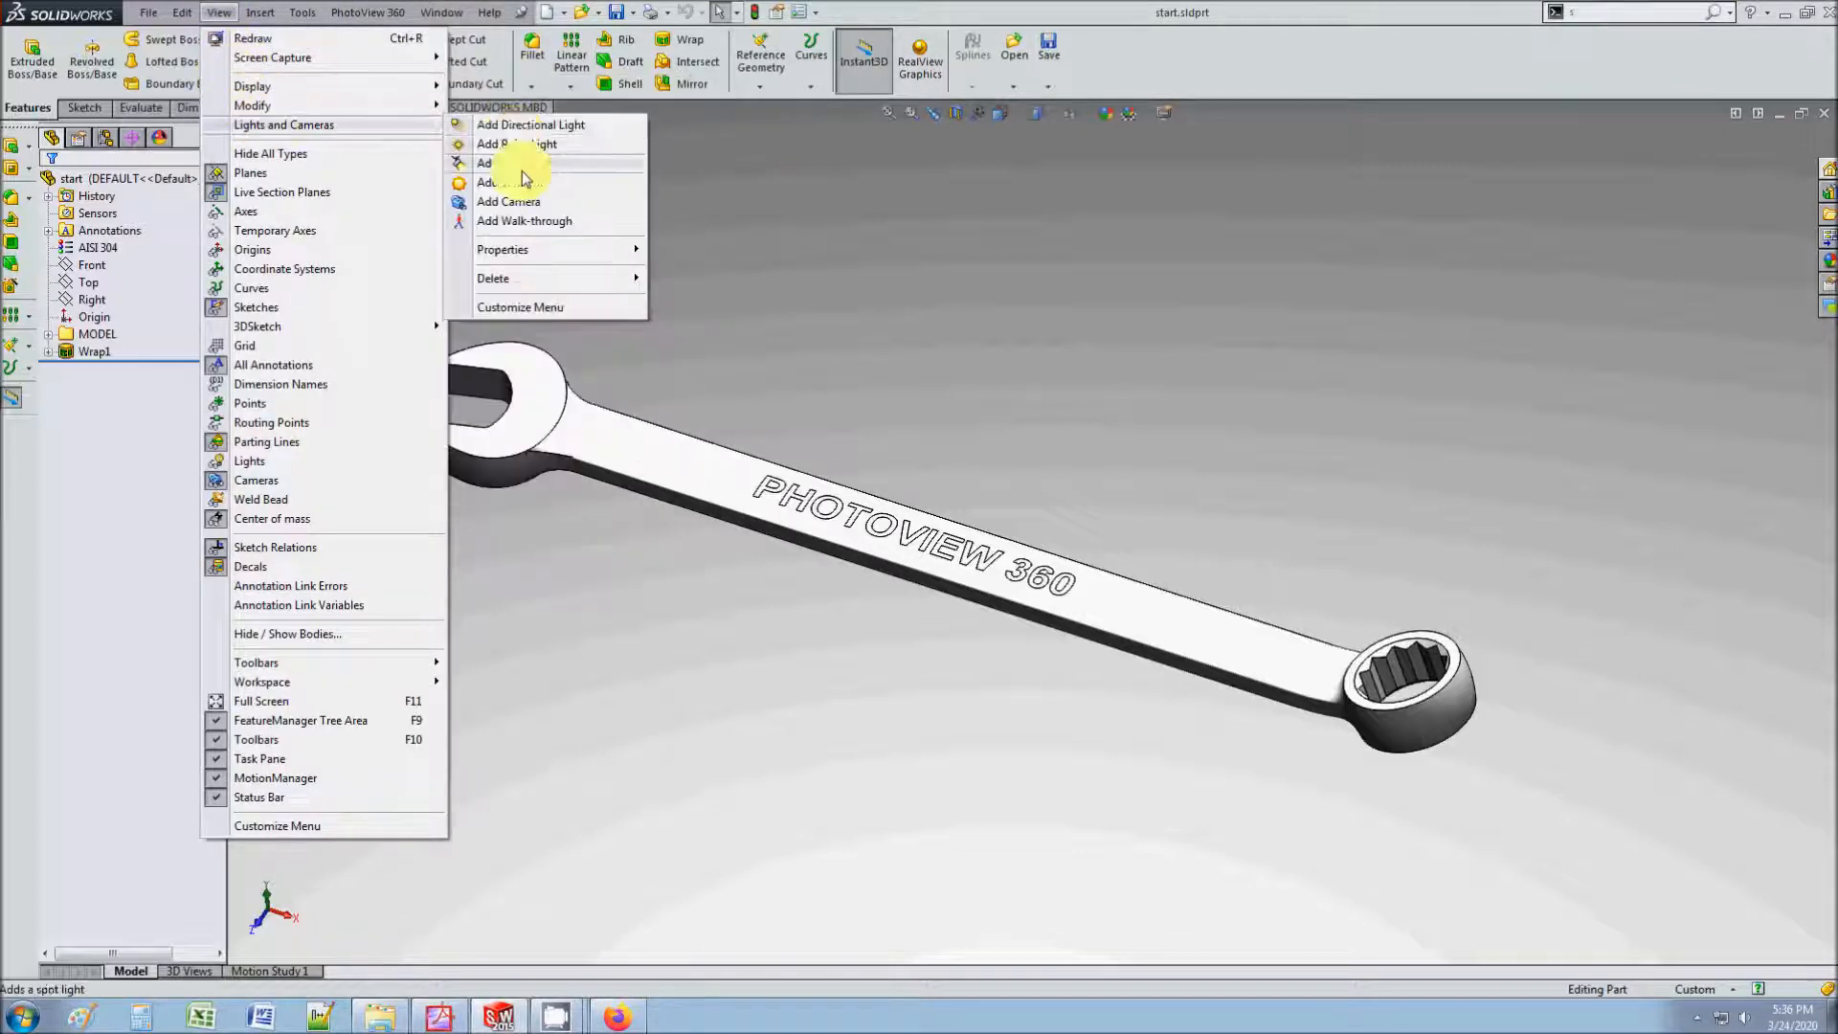
pyautogui.click(502, 201)
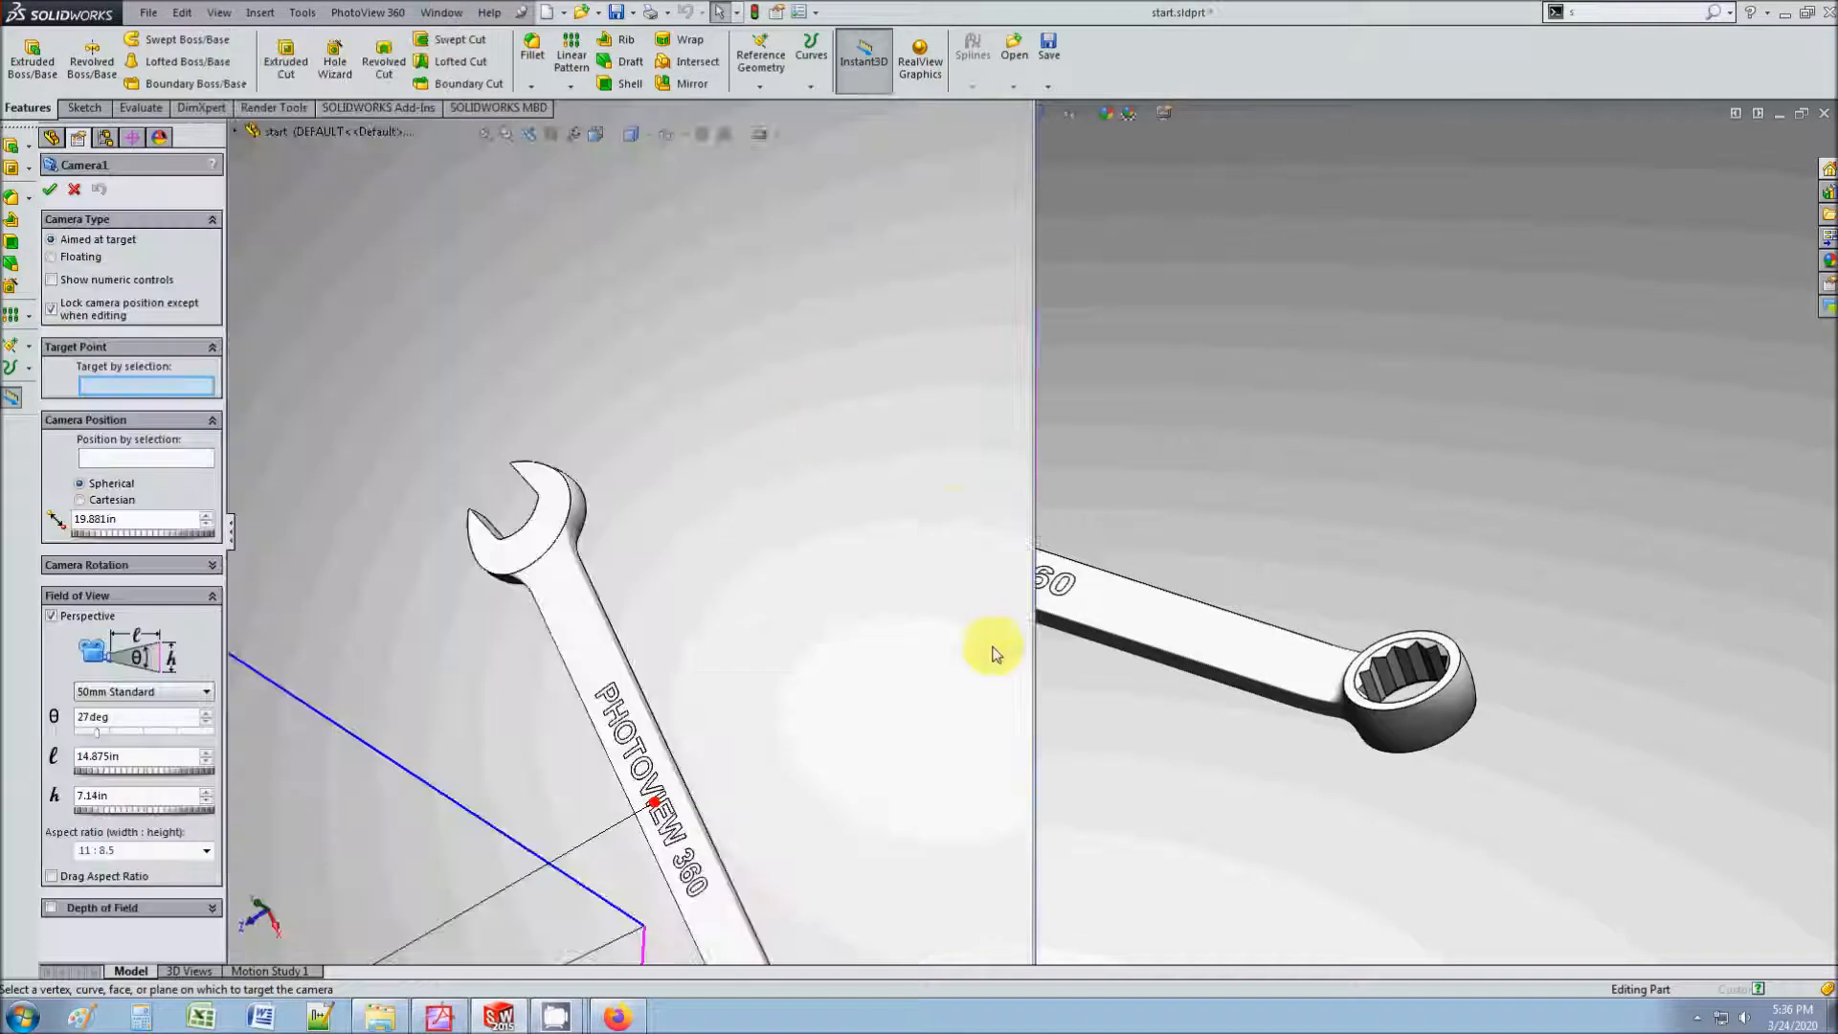
pyautogui.moveTo(1464, 634); pyautogui.dragTo(1452, 664)
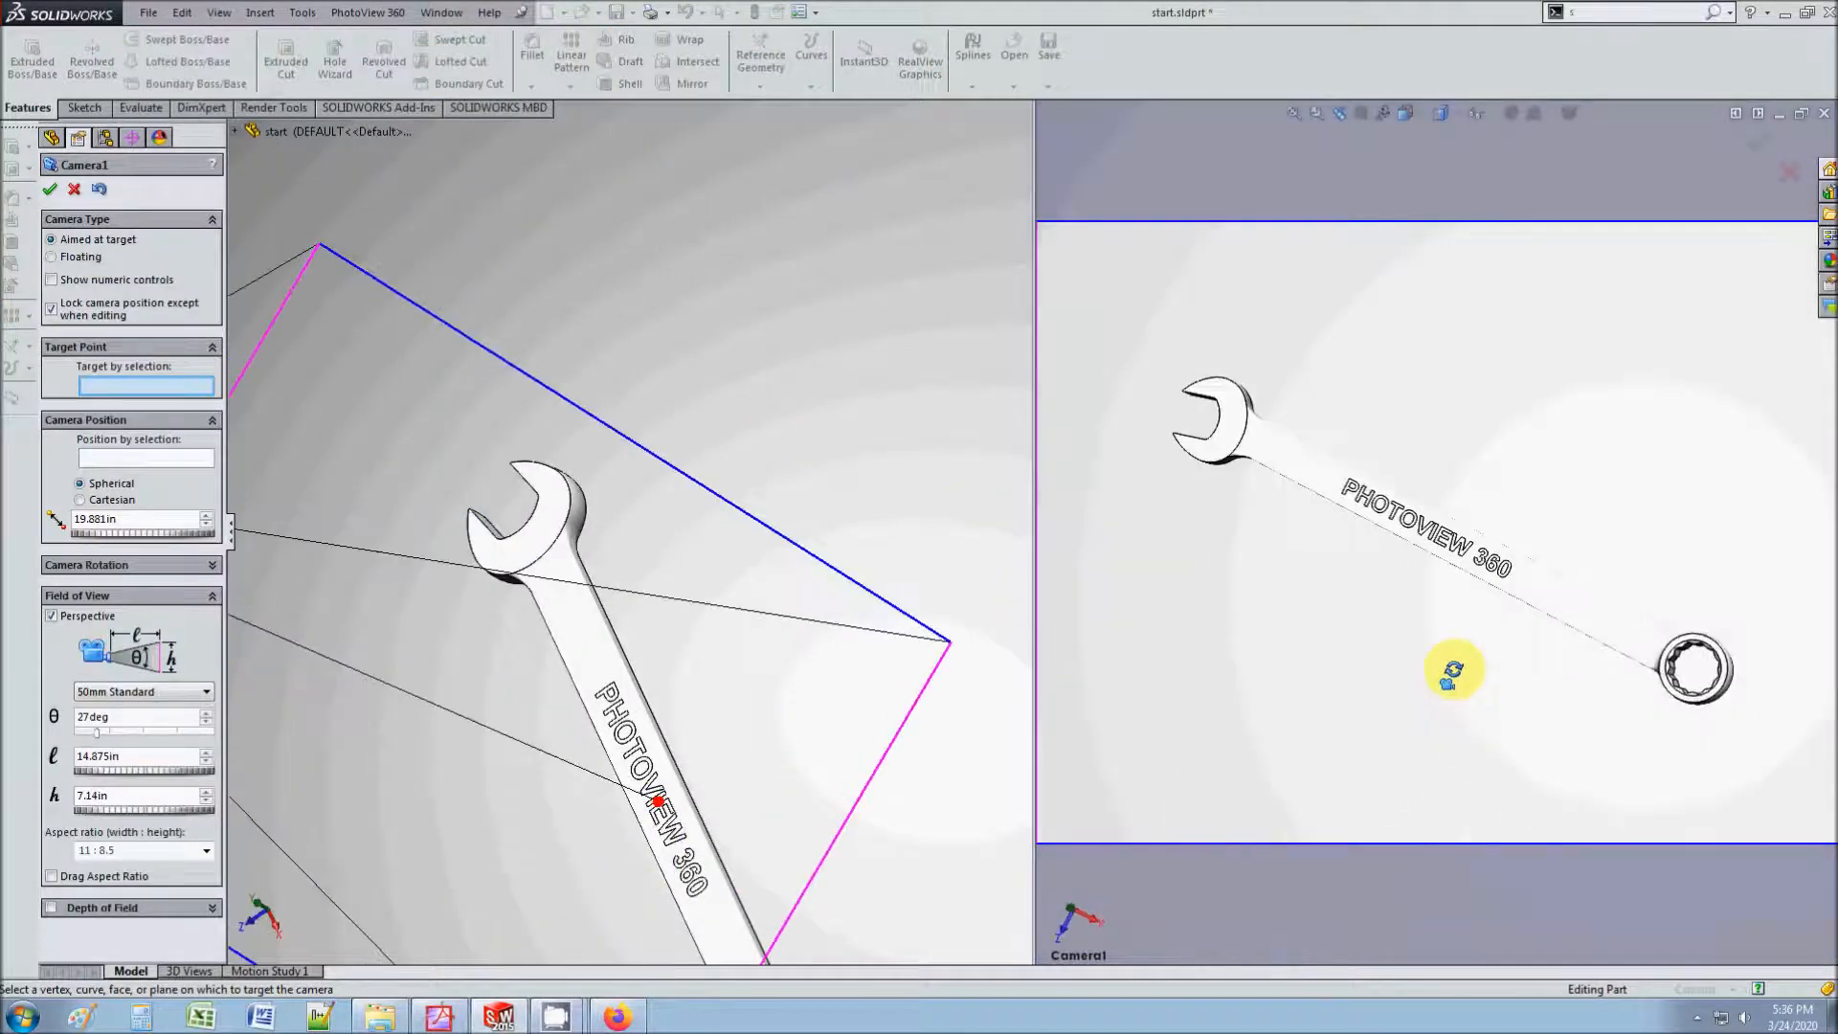
pyautogui.moveTo(1364, 571)
pyautogui.mouseDown(button='middle')
pyautogui.moveTo(1325, 545)
pyautogui.moveTo(1416, 431)
pyautogui.moveTo(1360, 542)
pyautogui.mouseUp(button='middle')
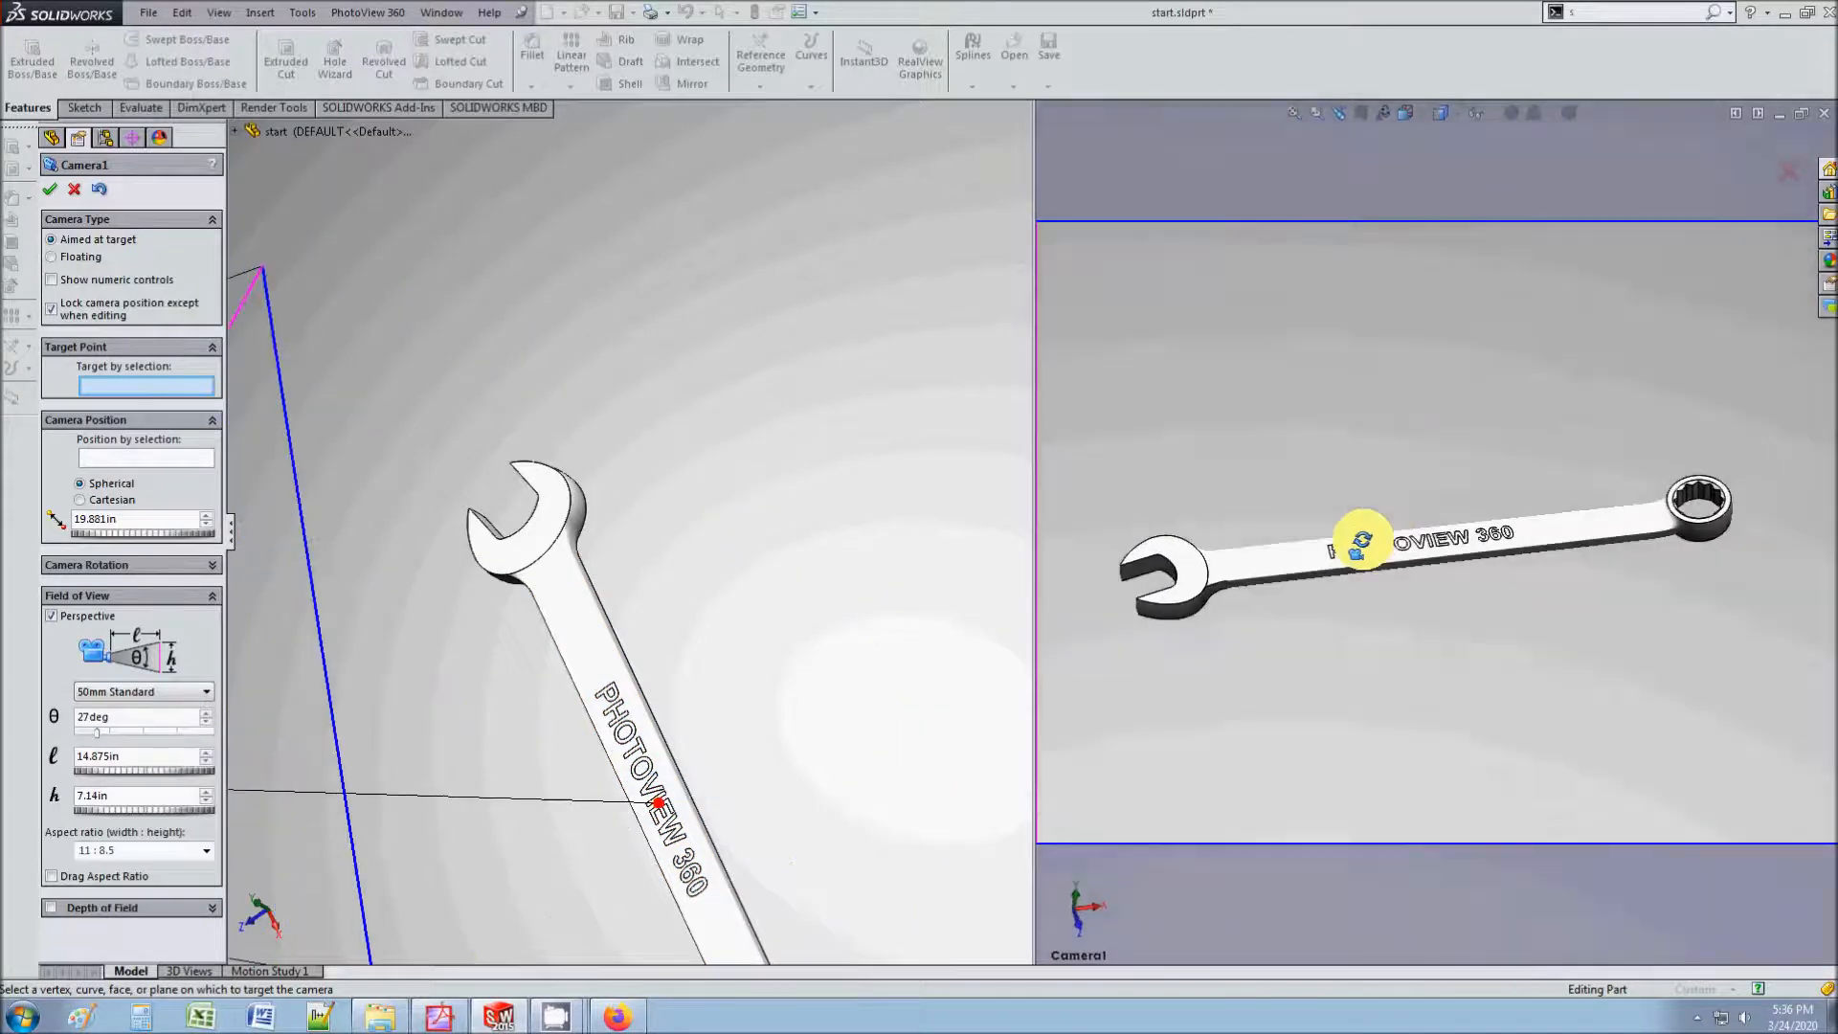
pyautogui.scroll(5, 706, 584)
pyautogui.scroll(-3, 1522, 586)
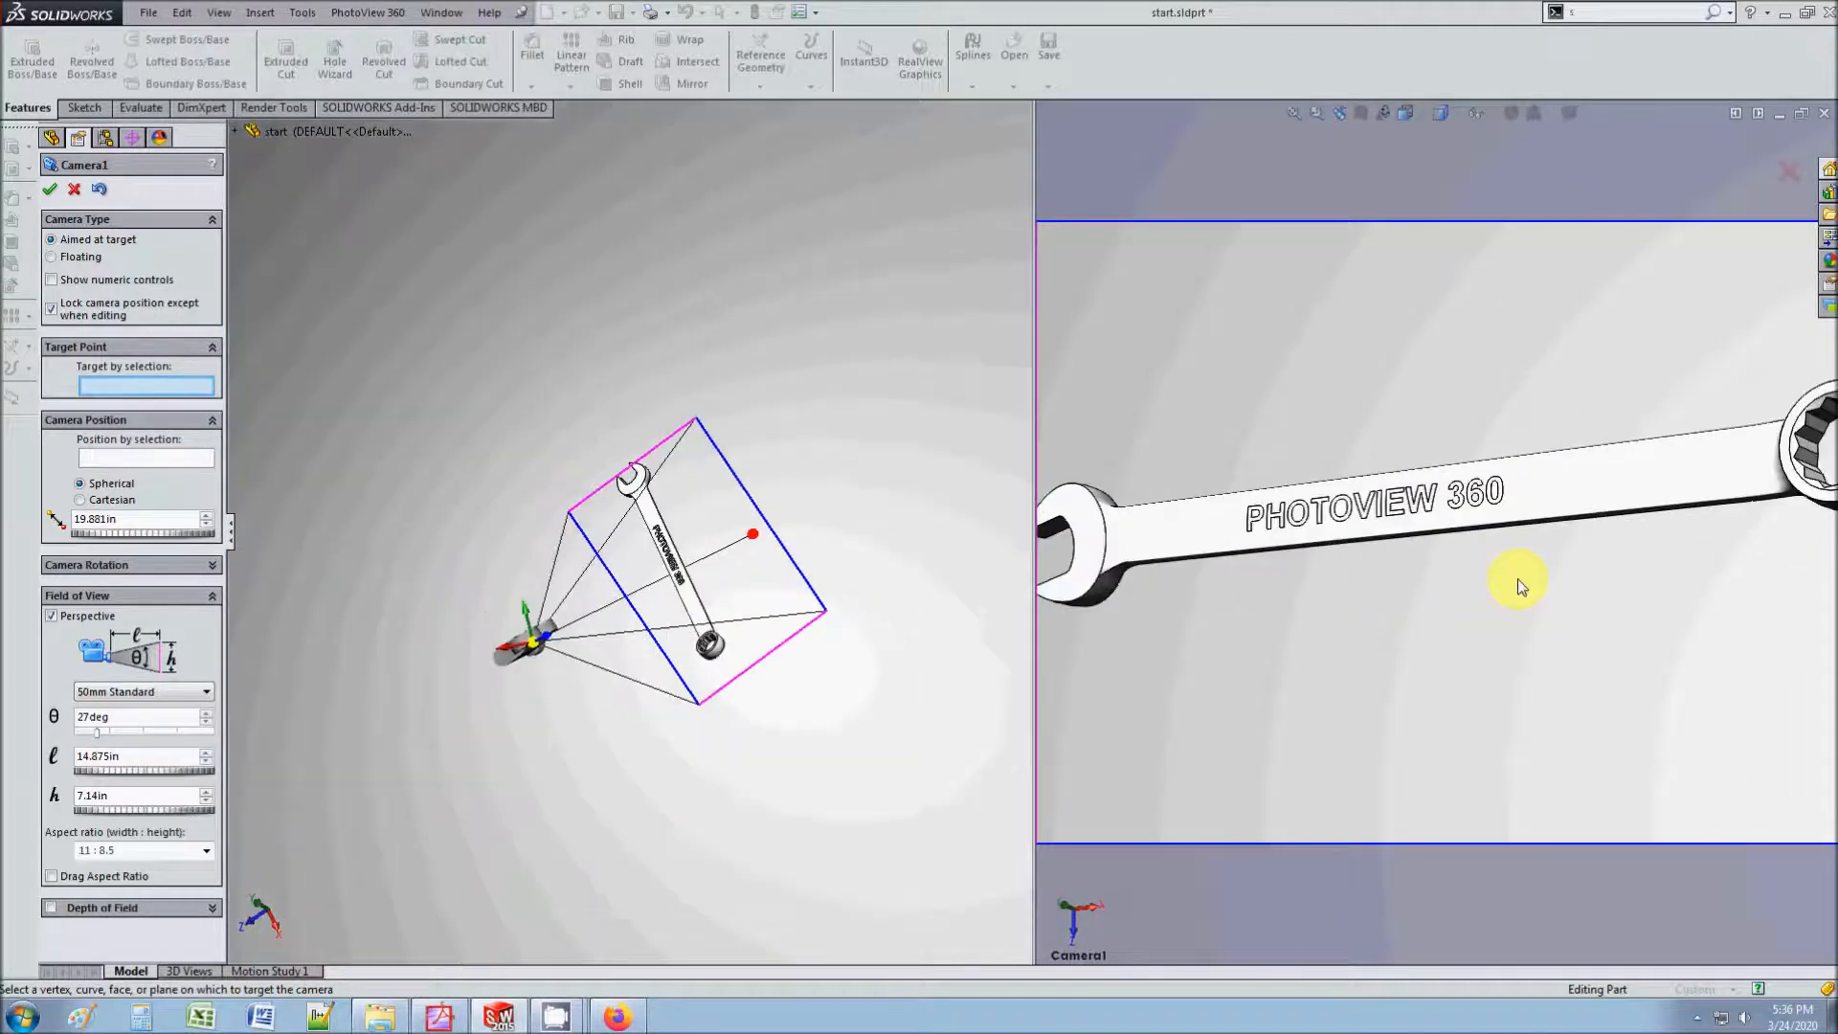
pyautogui.scroll(3, 1485, 616)
pyautogui.keyDown('ctrl'); pyautogui.moveTo(1485, 615); pyautogui.dragTo(1352, 571, button='middle'); pyautogui.keyUp('ctrl')
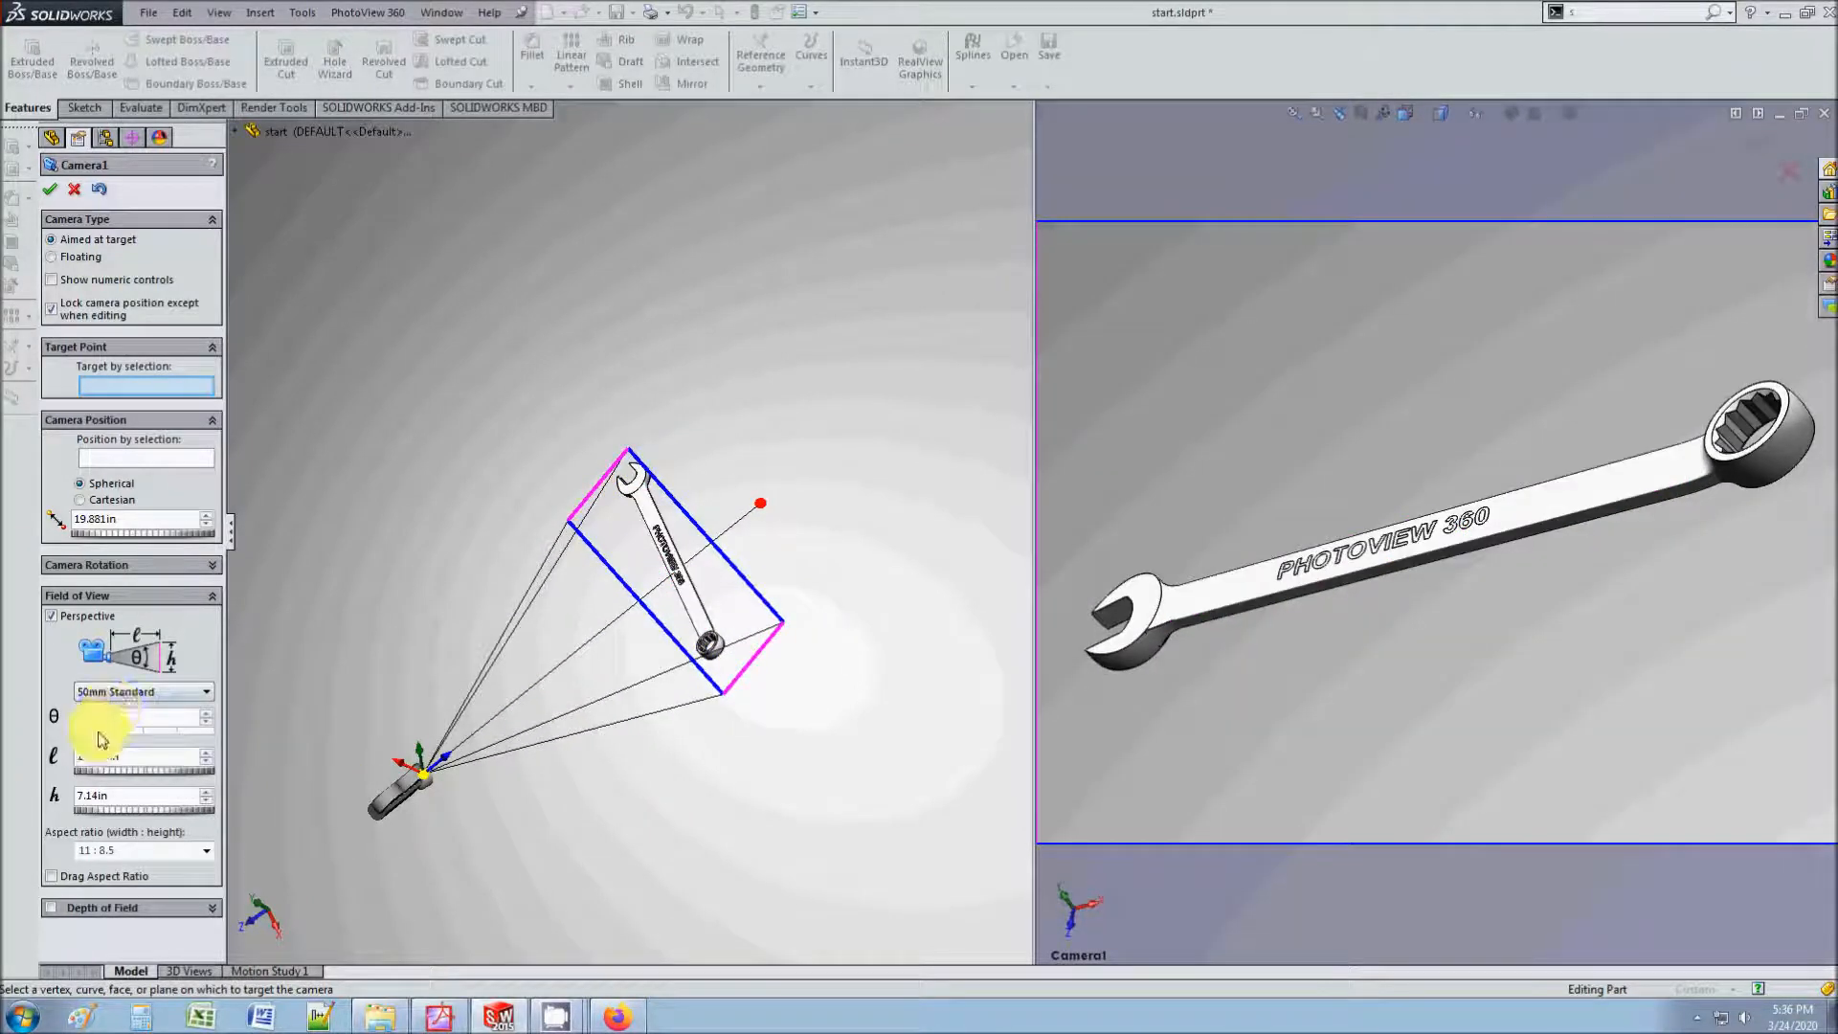
# Step: Set the camera's field of view angle to 32 degrees and enlarge the camera preview pane
pyautogui.moveTo(105, 731); pyautogui.dragTo(103, 737)
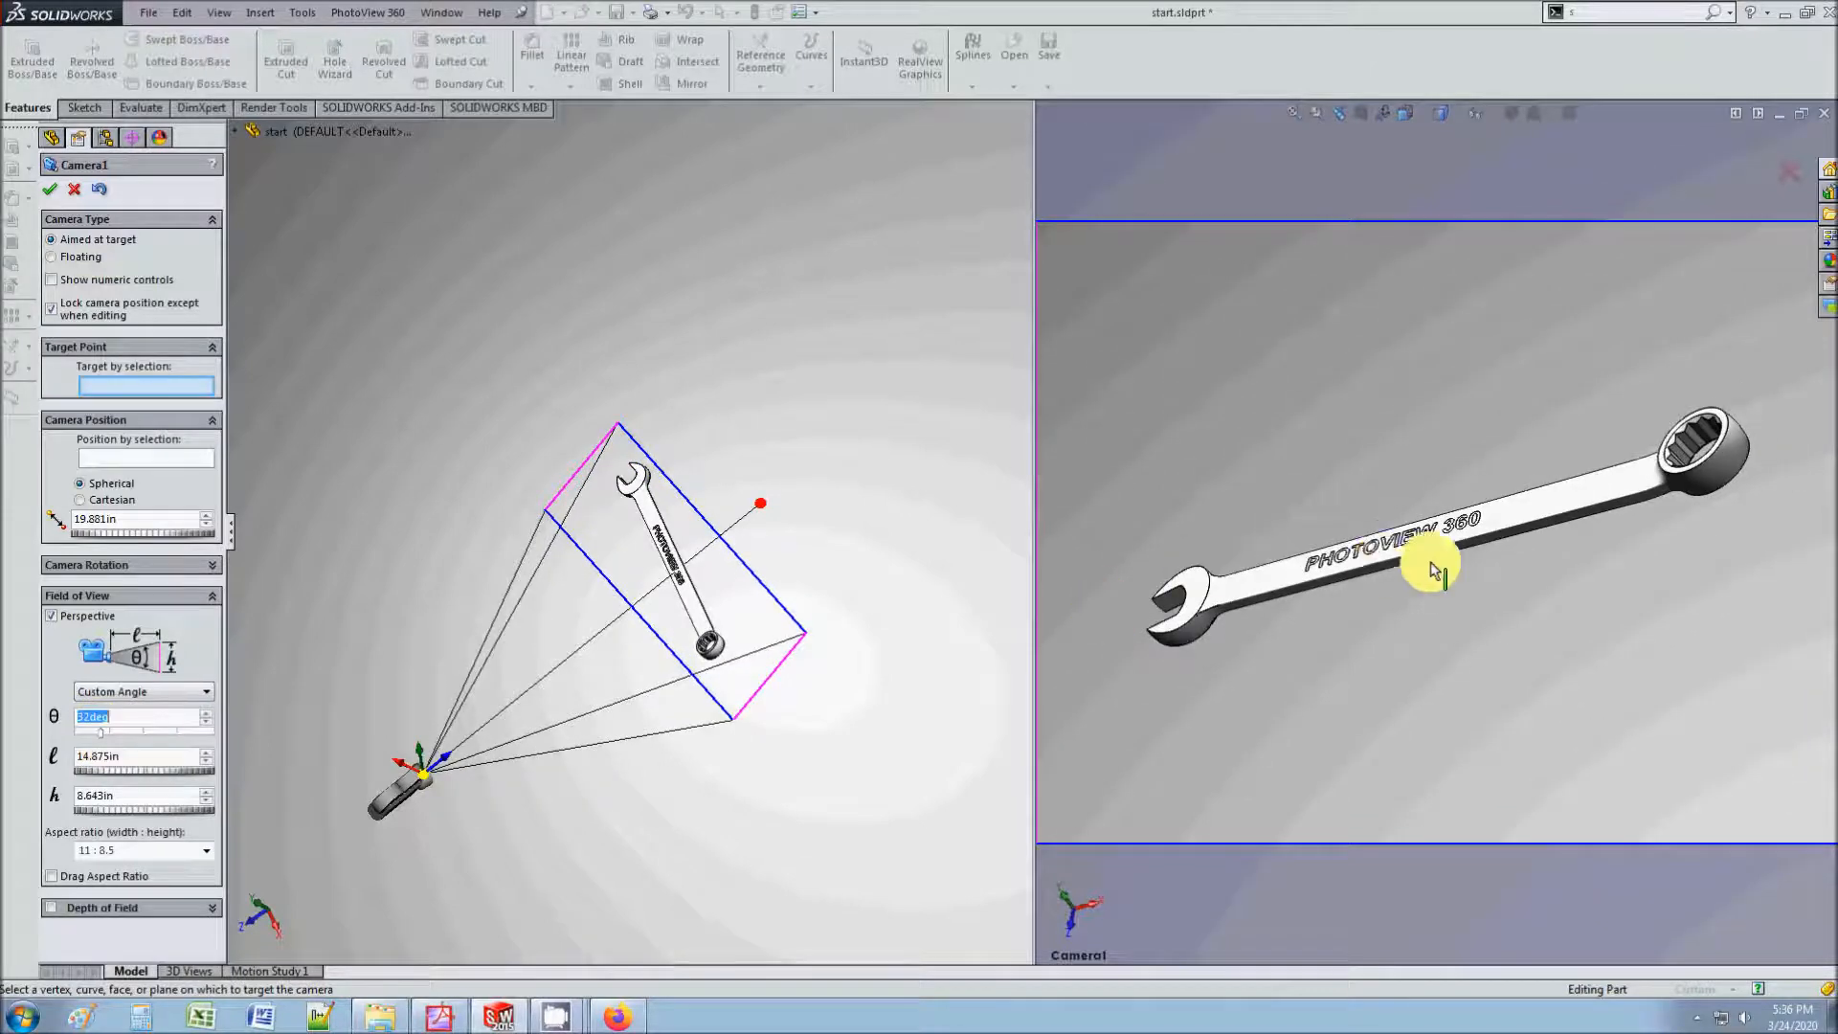
pyautogui.scroll(-2, 1426, 562)
pyautogui.moveTo(1039, 514); pyautogui.dragTo(804, 501)
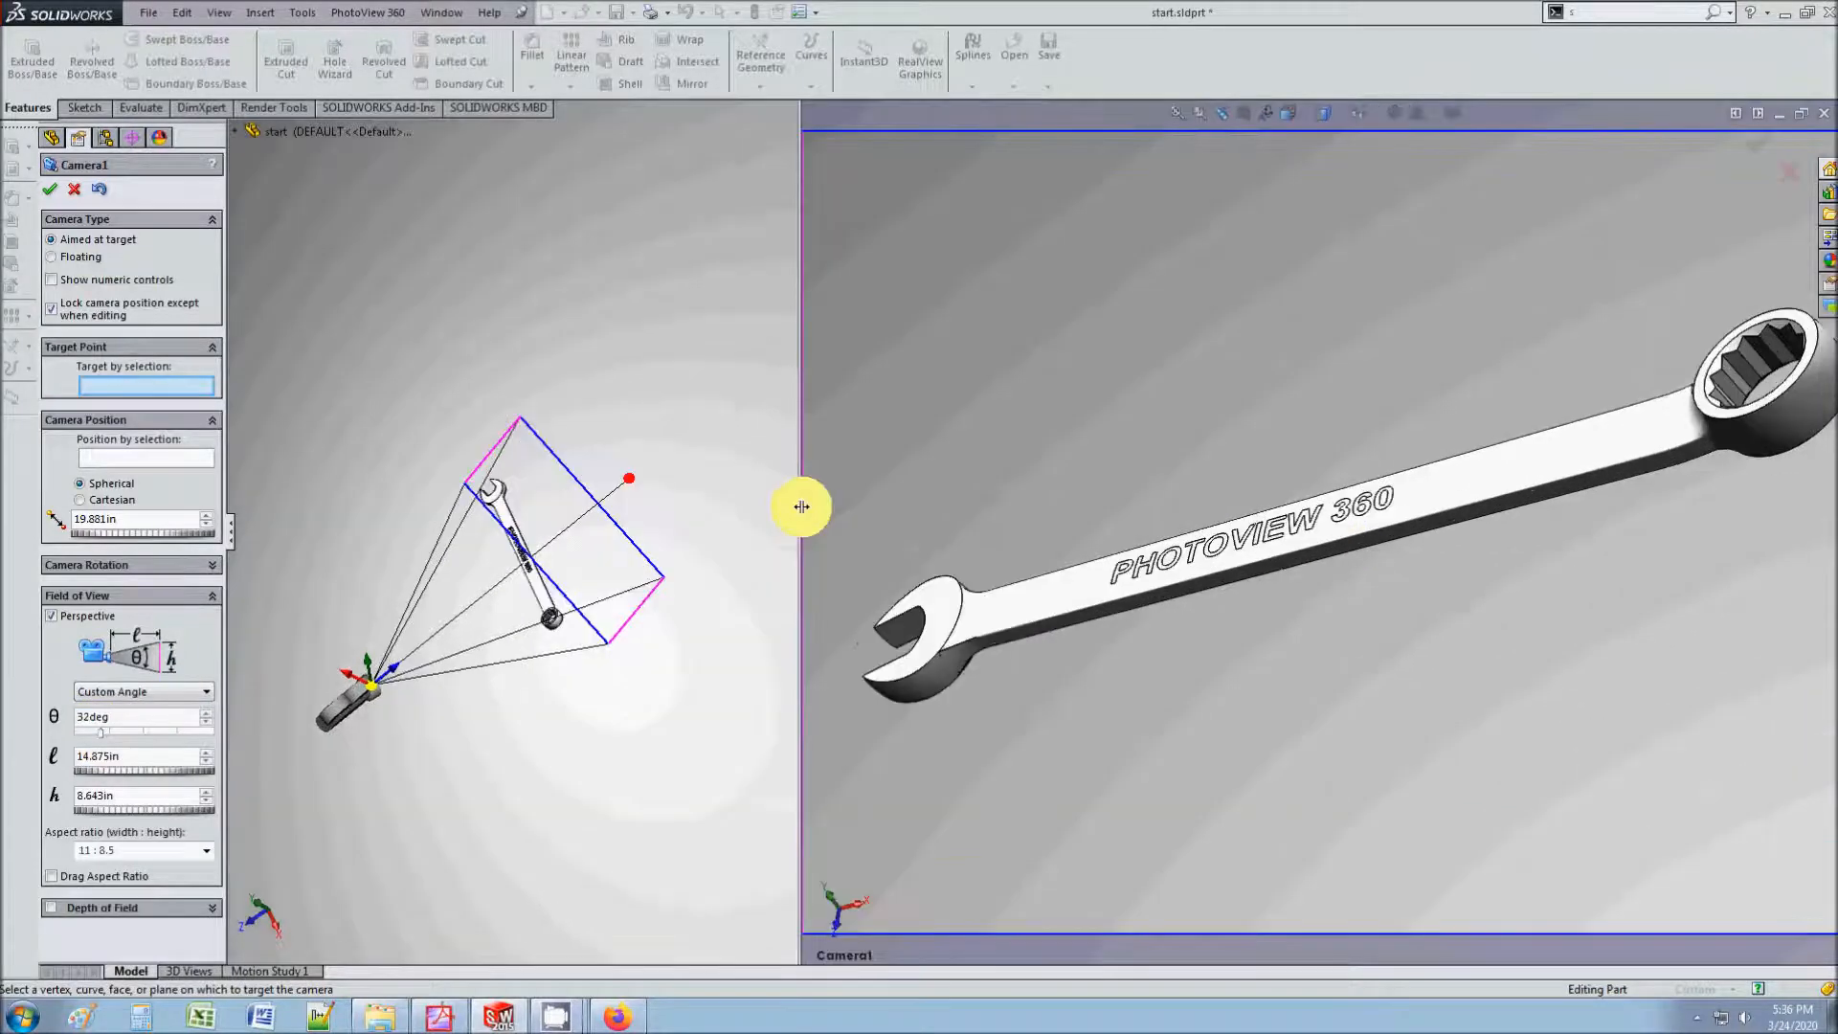
pyautogui.scroll(1, 1412, 565)
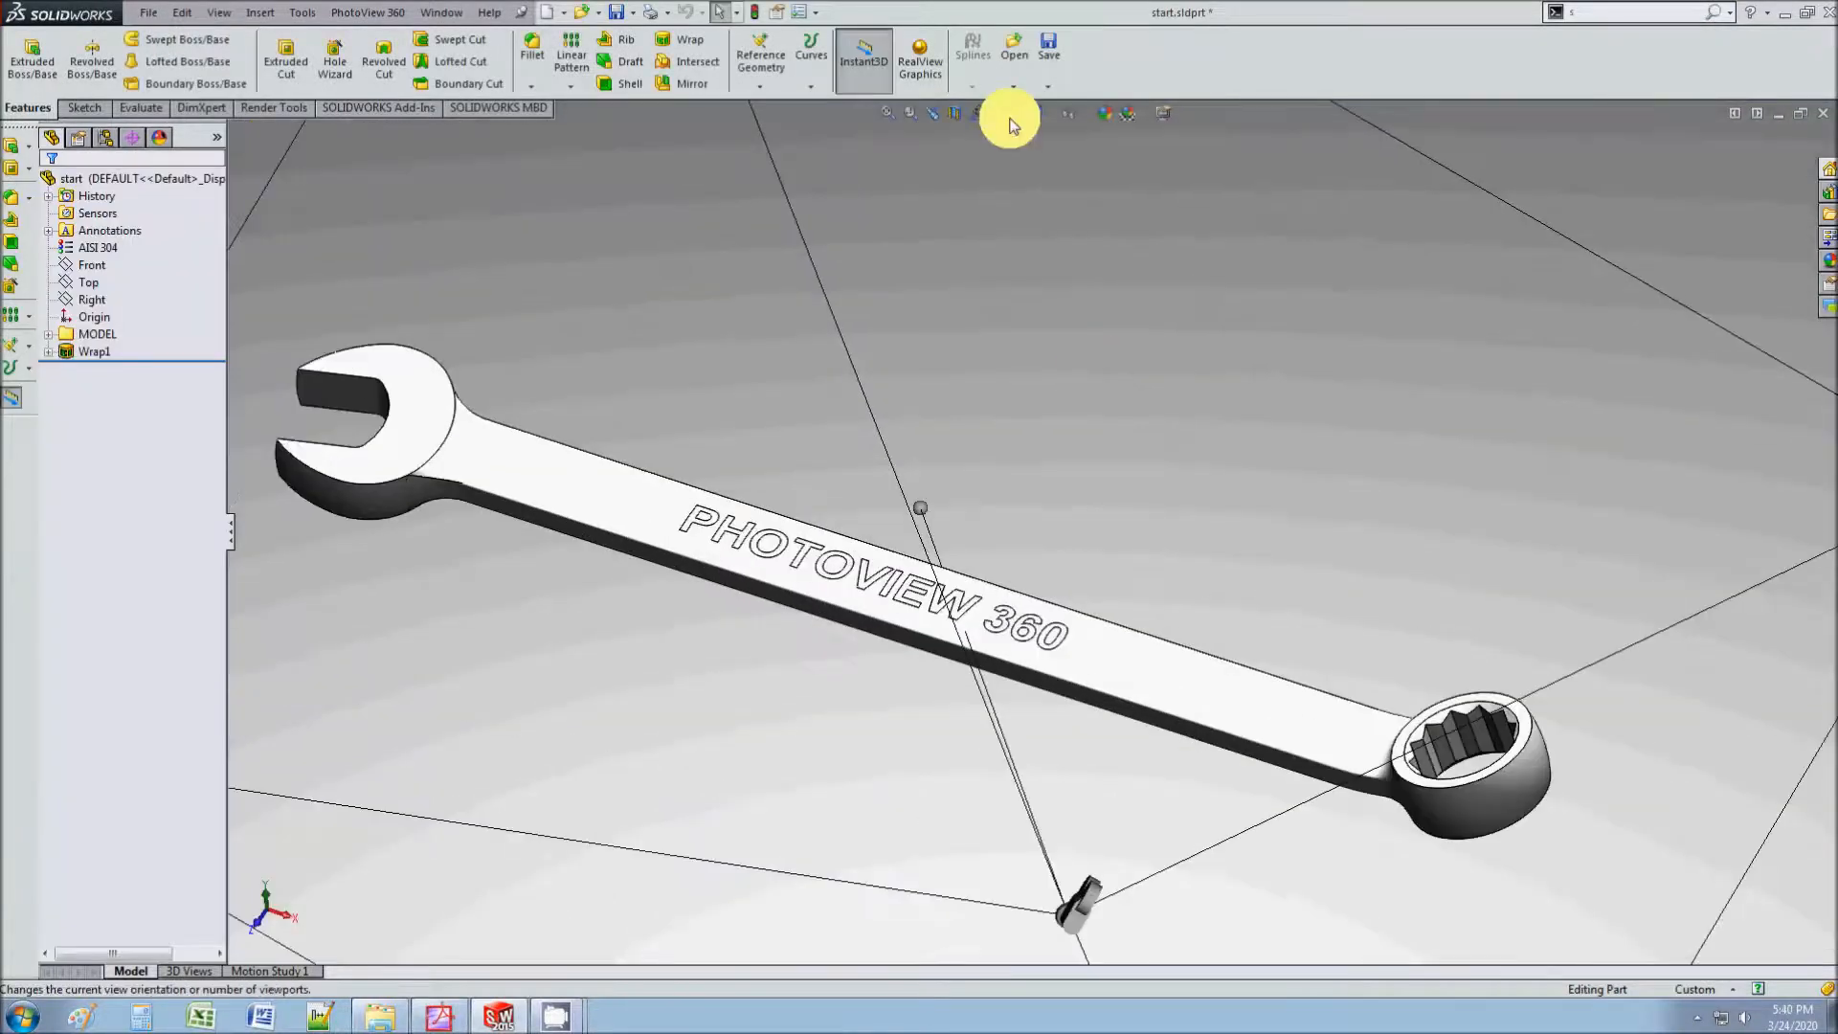
# Step: Switch the model view to the Camera1 view
pyautogui.click(1005, 112)
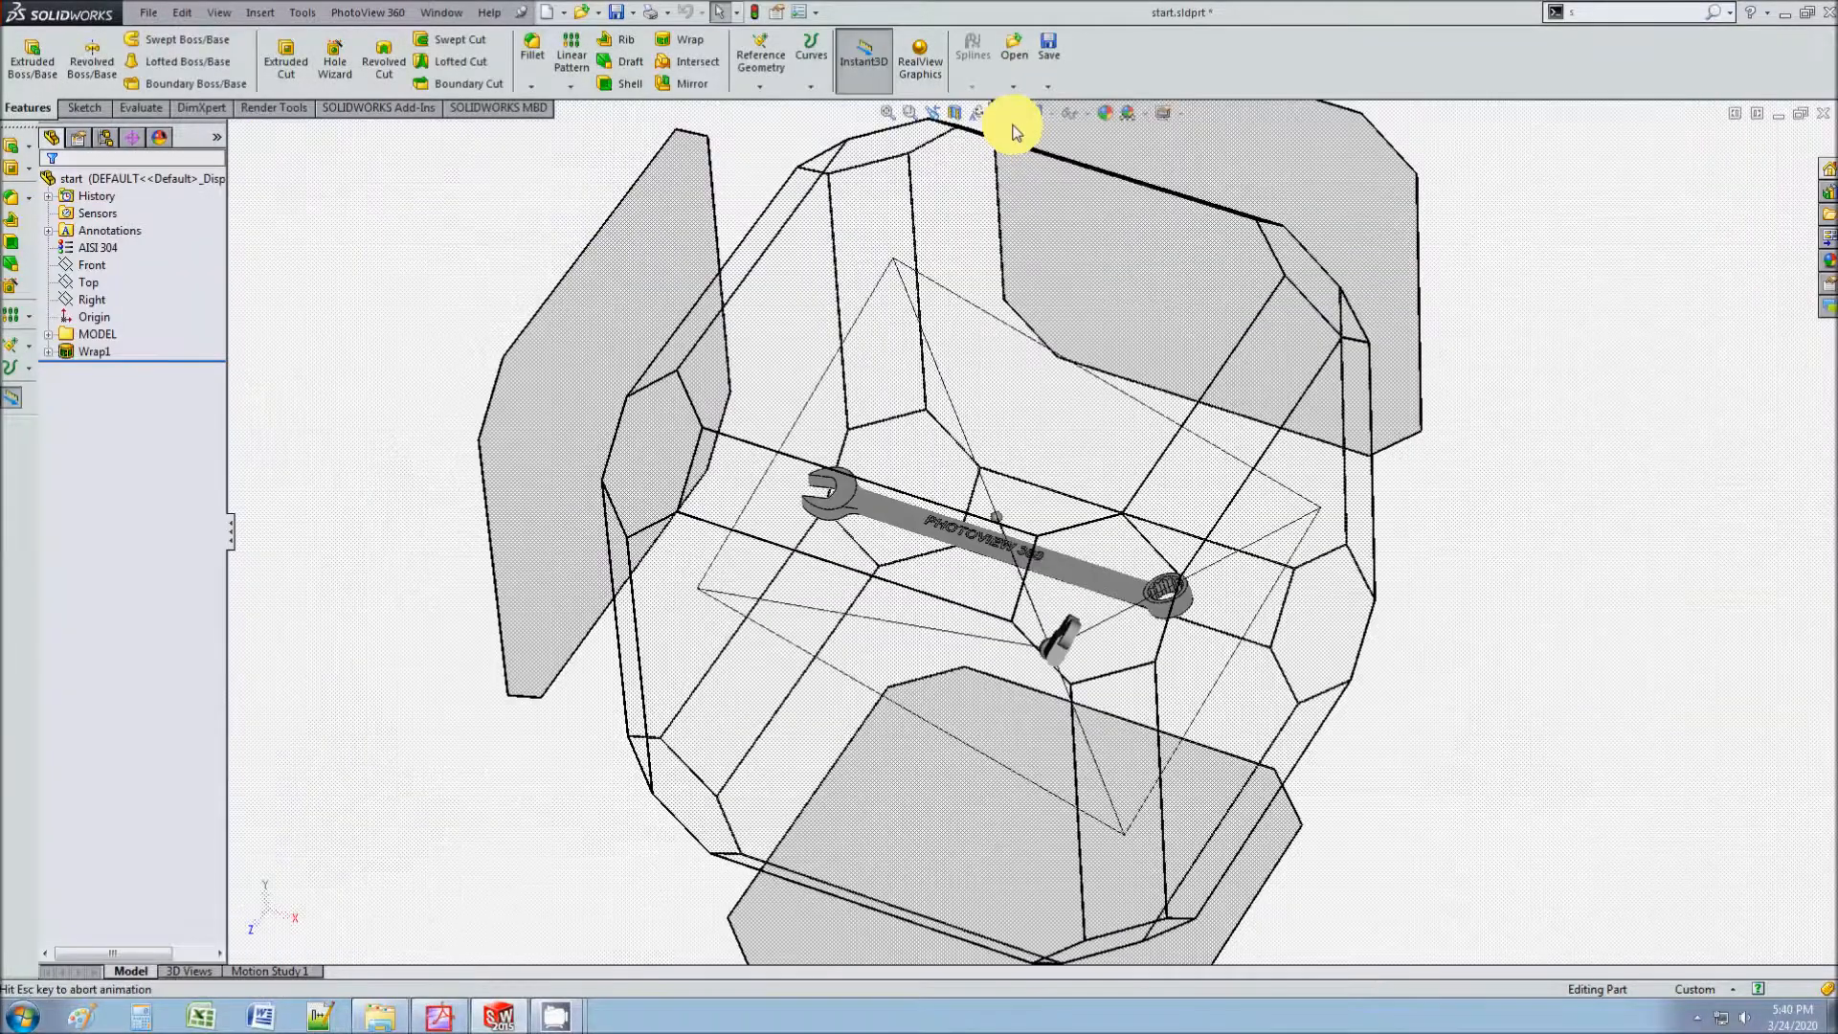
pyautogui.click(1000, 114)
pyautogui.click(1038, 218)
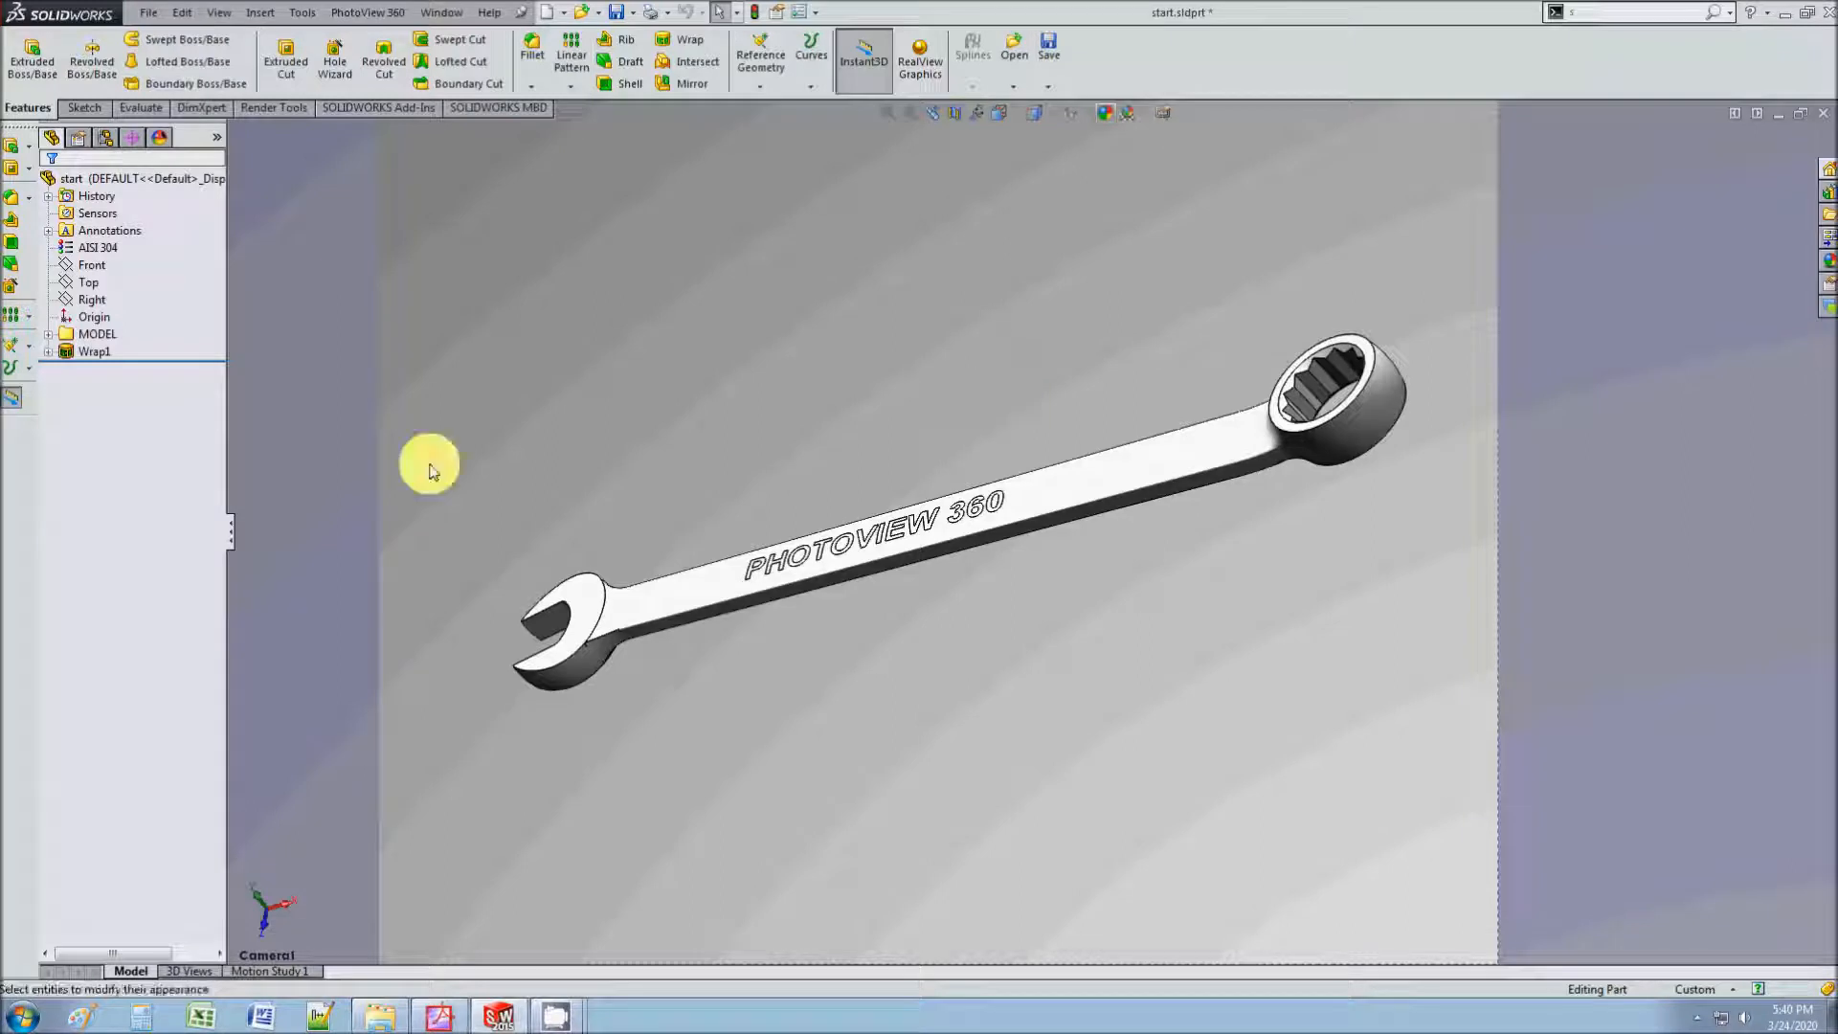
# Step: Apply a green colour (RGB 0, 247, 92) to the whole part
pyautogui.click(127, 667)
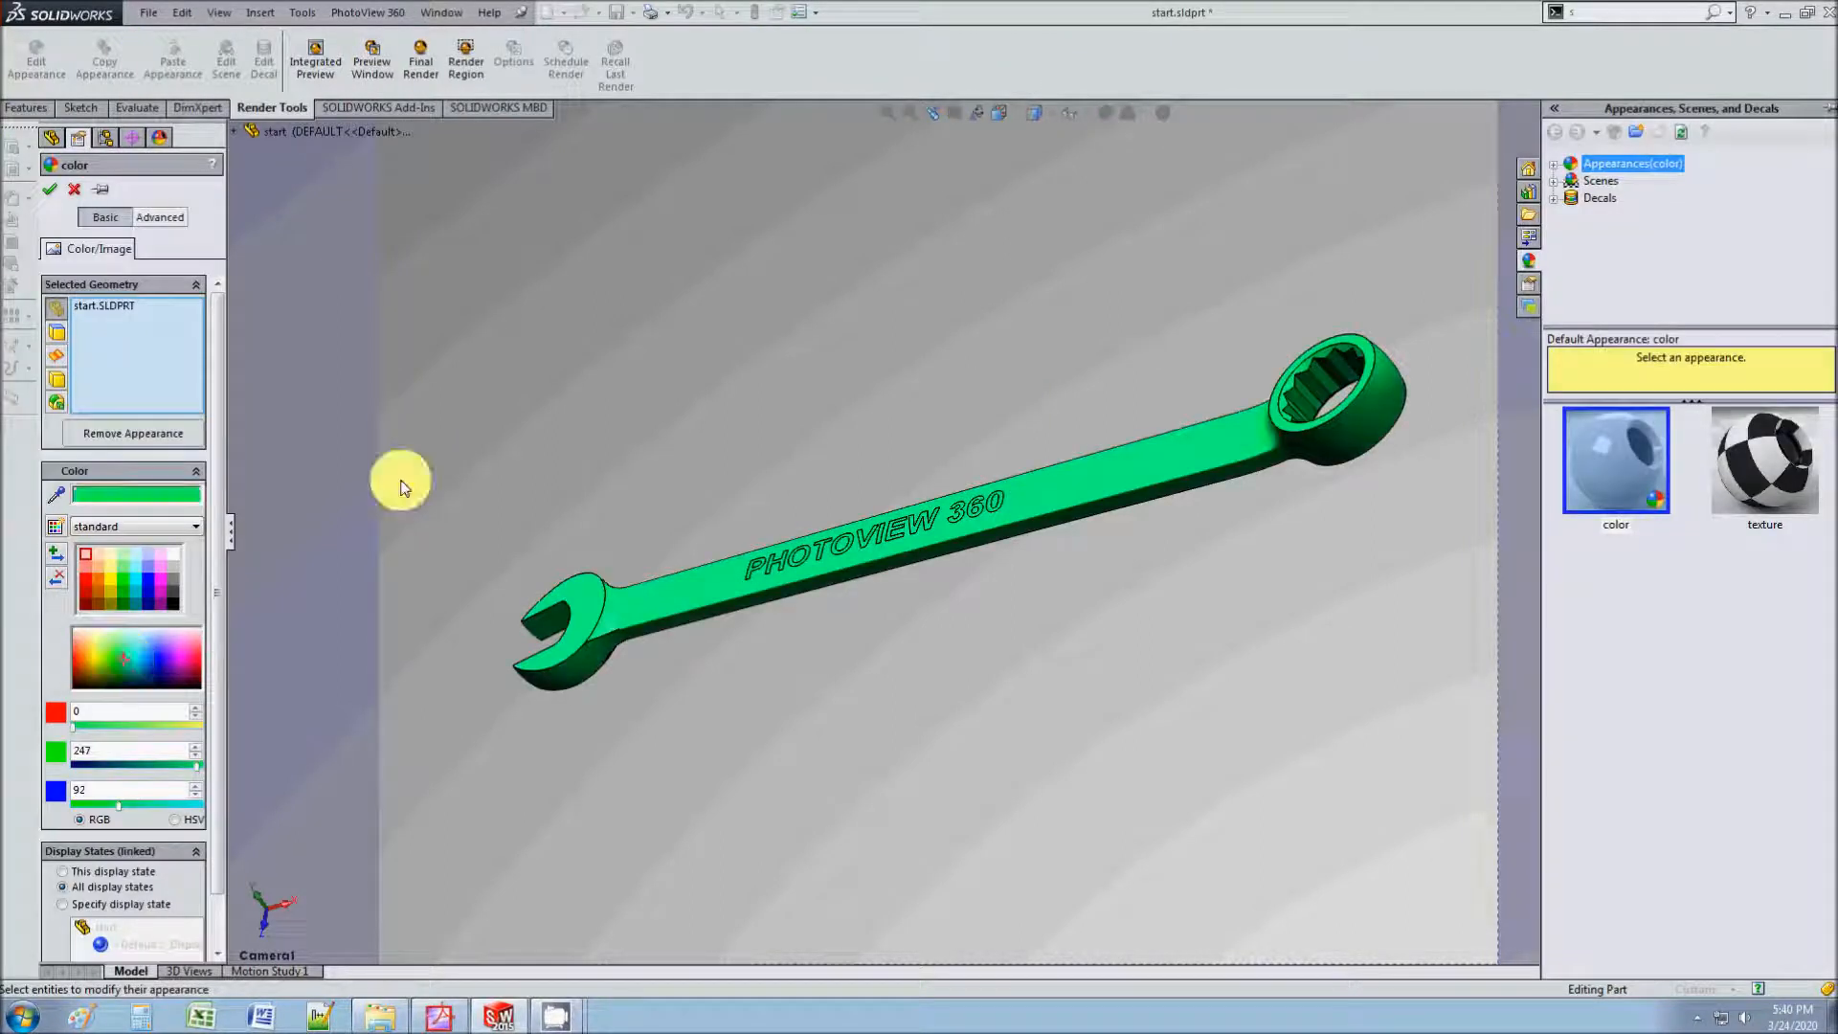
pyautogui.click(46, 192)
# Step: Apply a yellow-green colour (RGB 161, 255, 39) to the wrench body
pyautogui.rightClick(1078, 492)
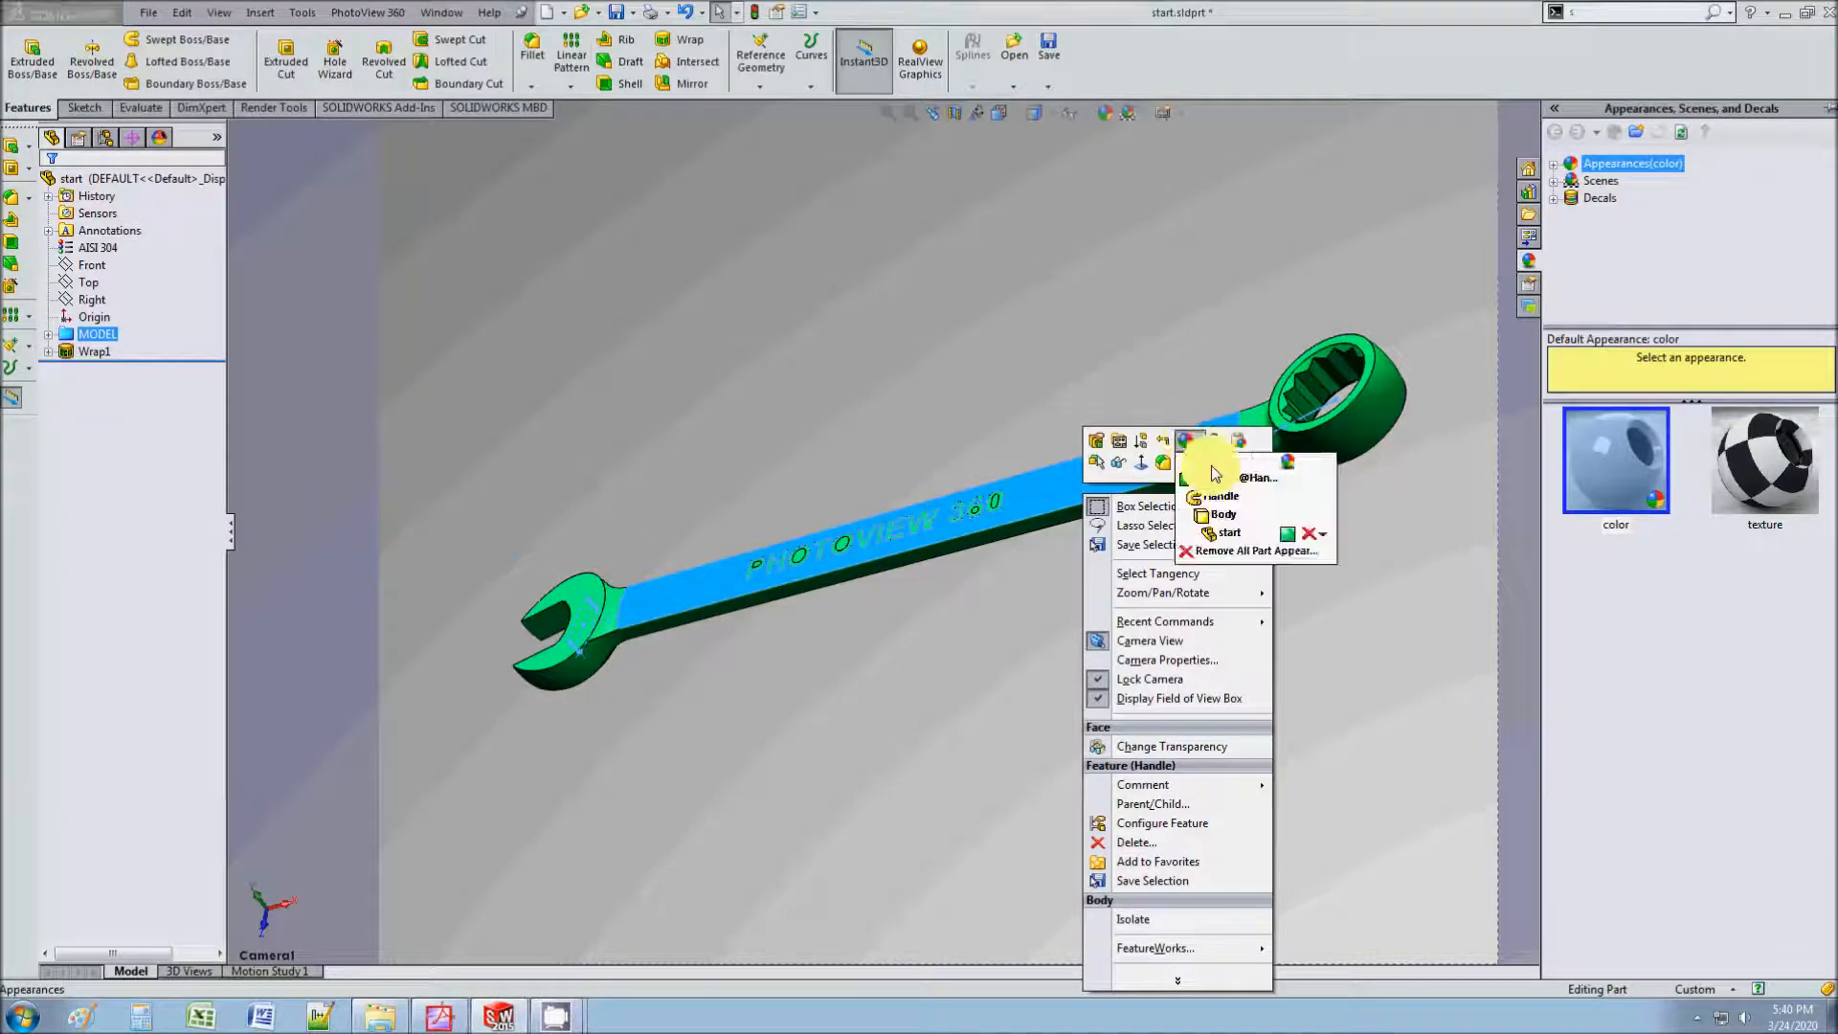
pyautogui.moveTo(1193, 446)
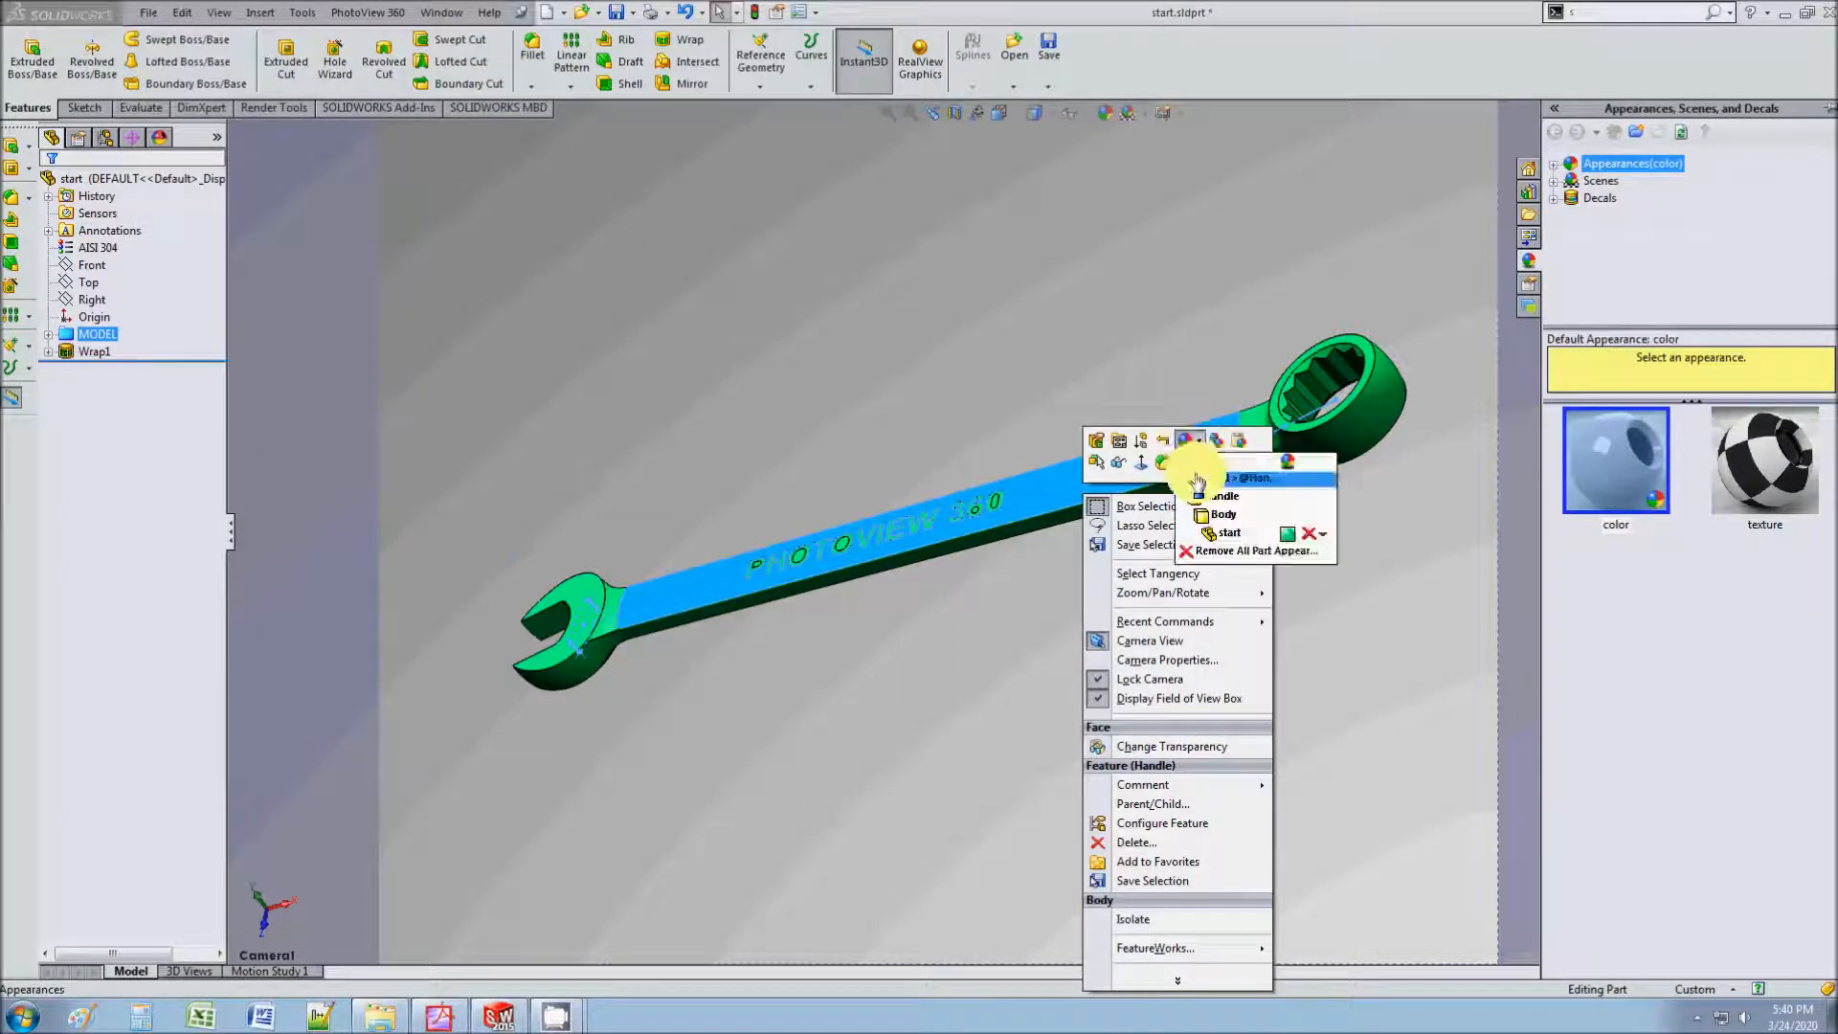
pyautogui.click(1217, 518)
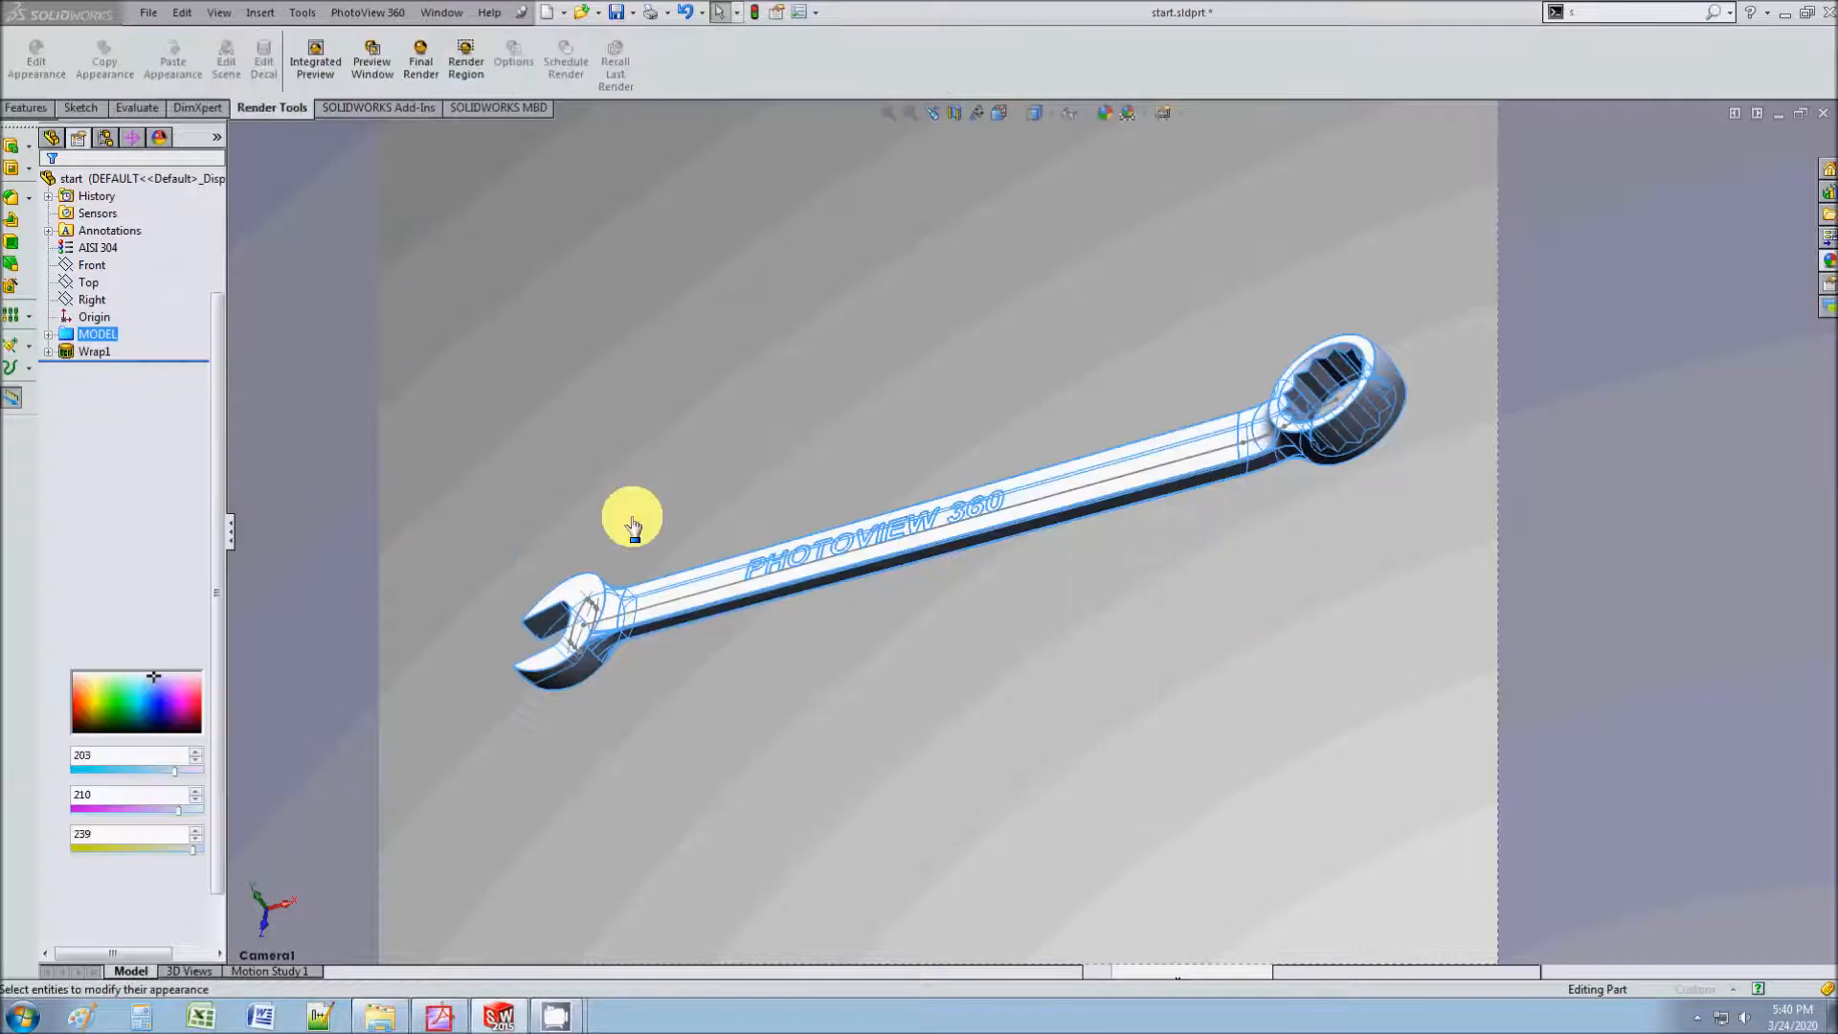
pyautogui.click(103, 654)
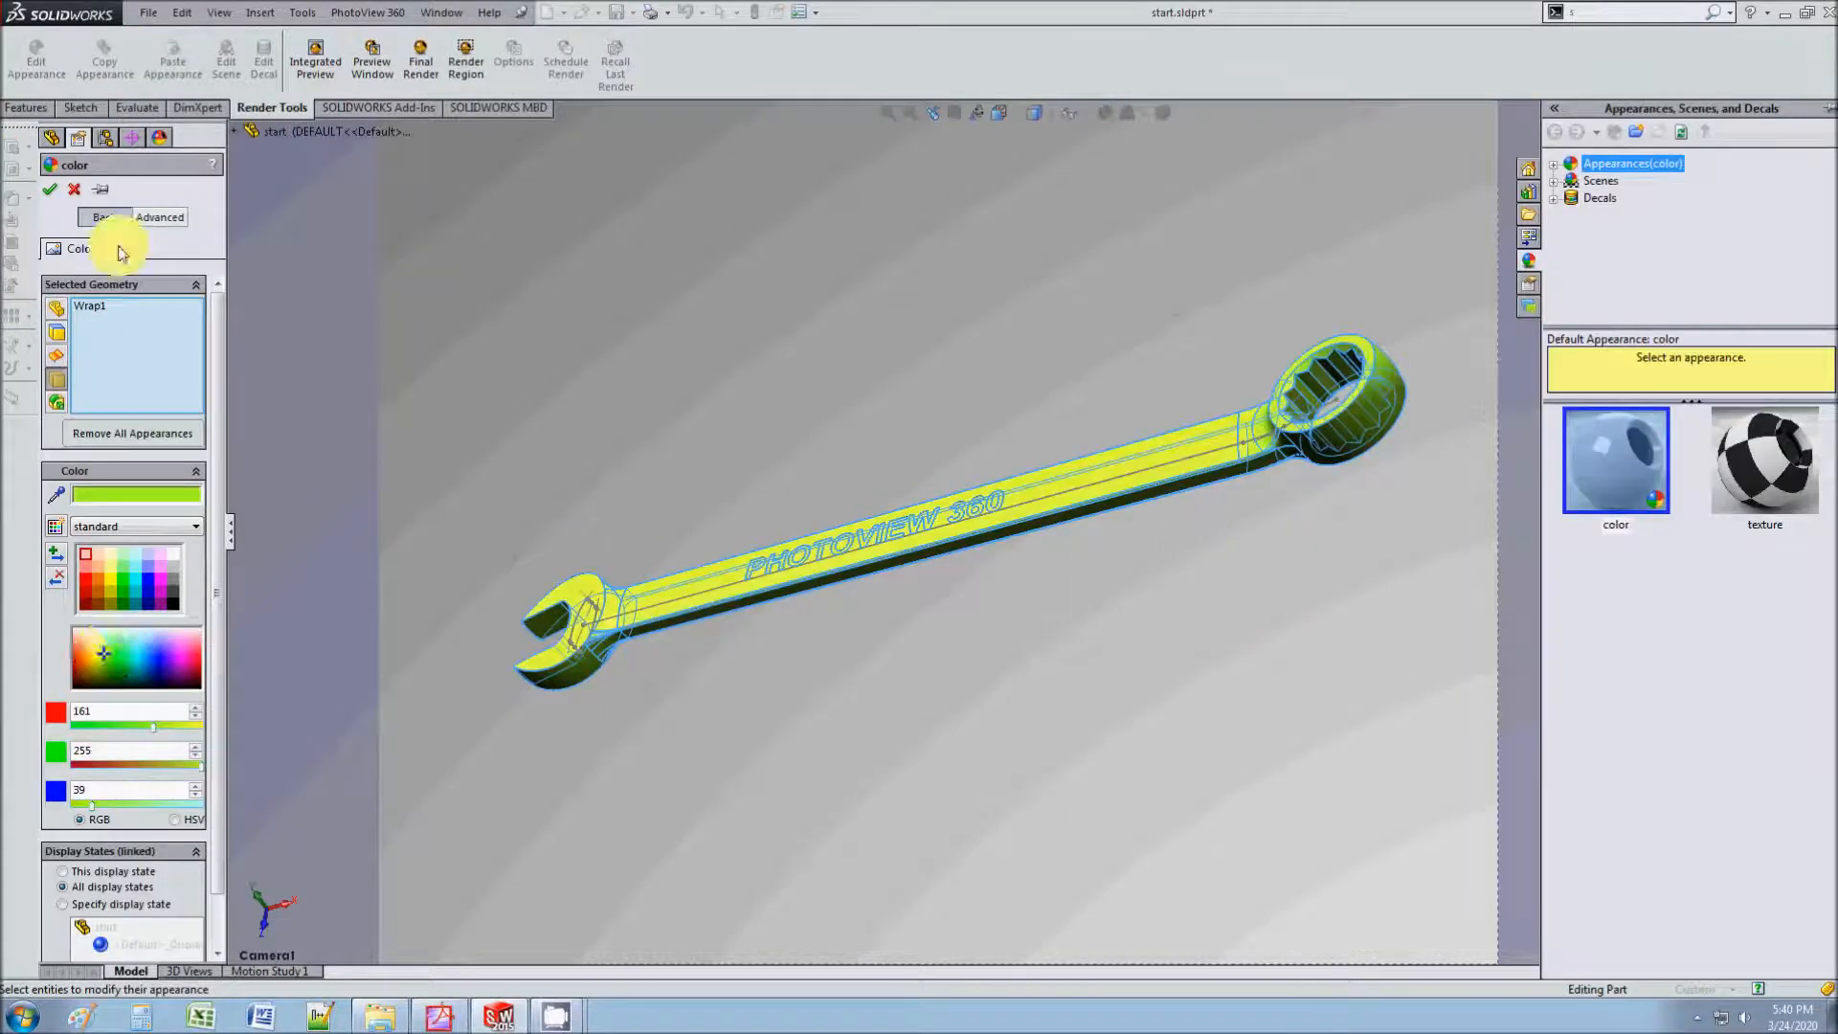
pyautogui.click(49, 194)
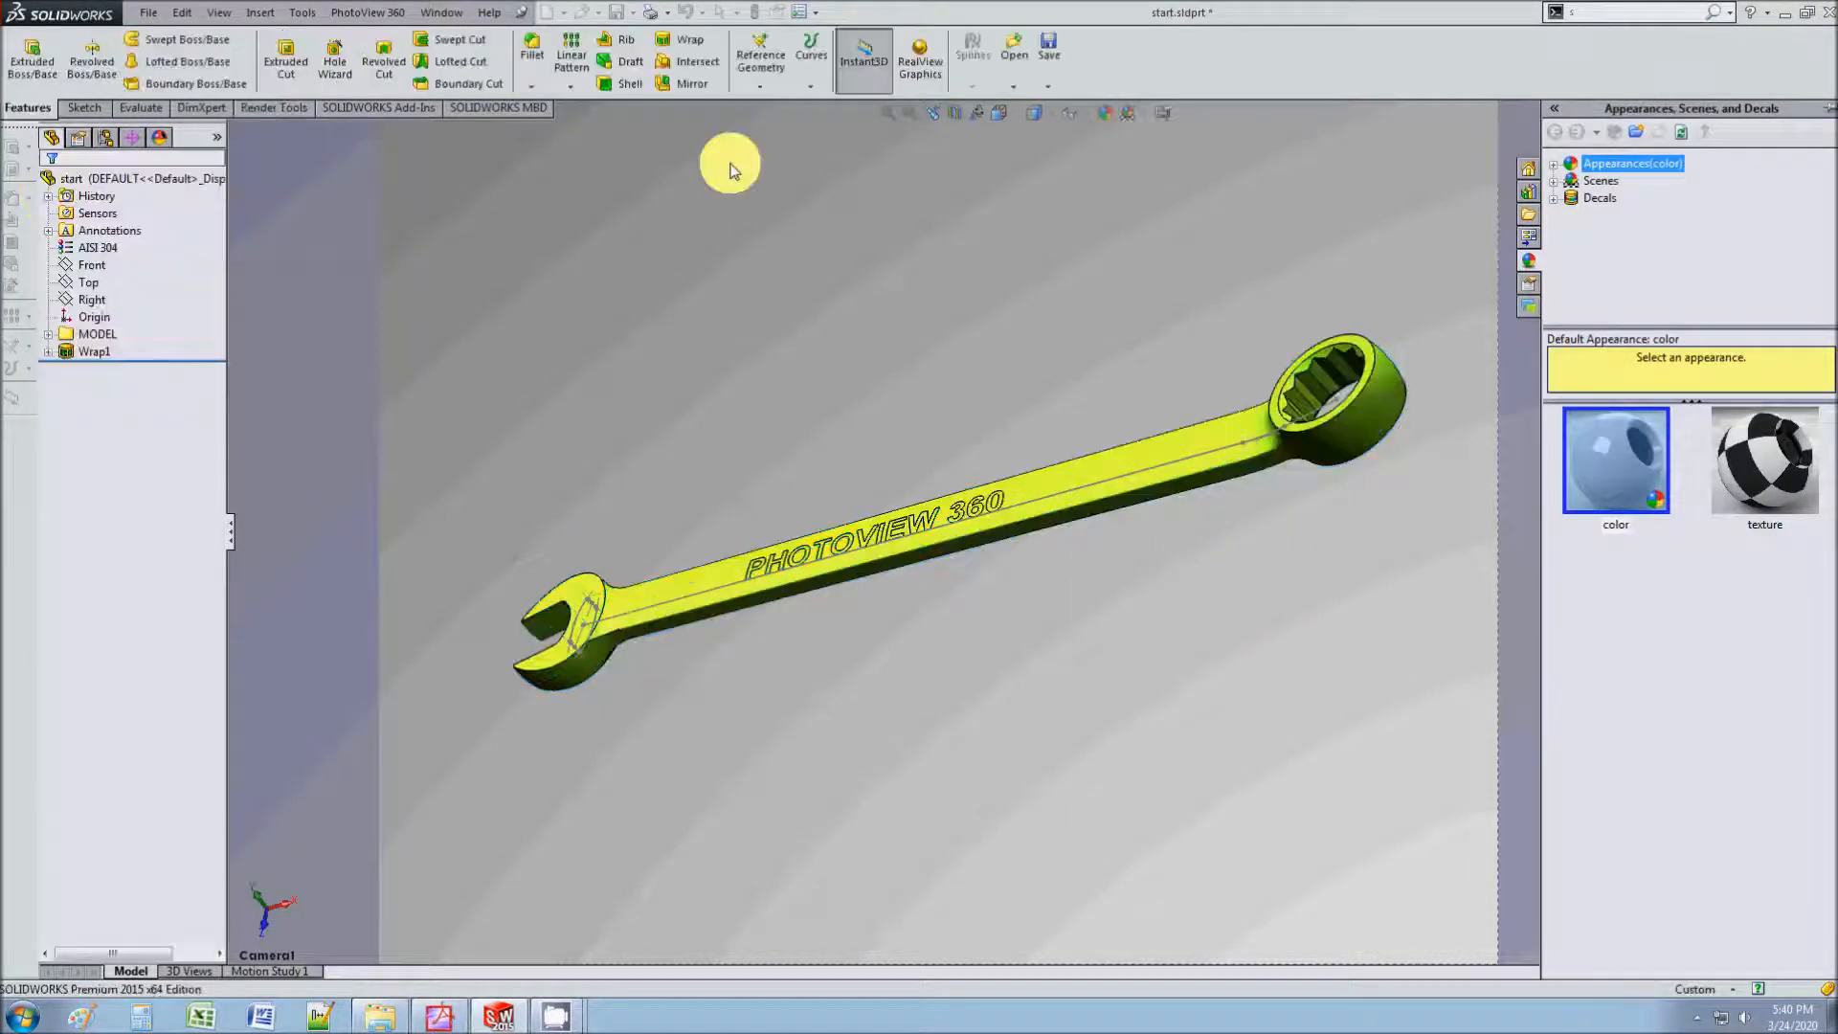
# Step: Apply the chromium plate appearance from the Metal > Chrome library to the wrench body
pyautogui.click(1553, 164)
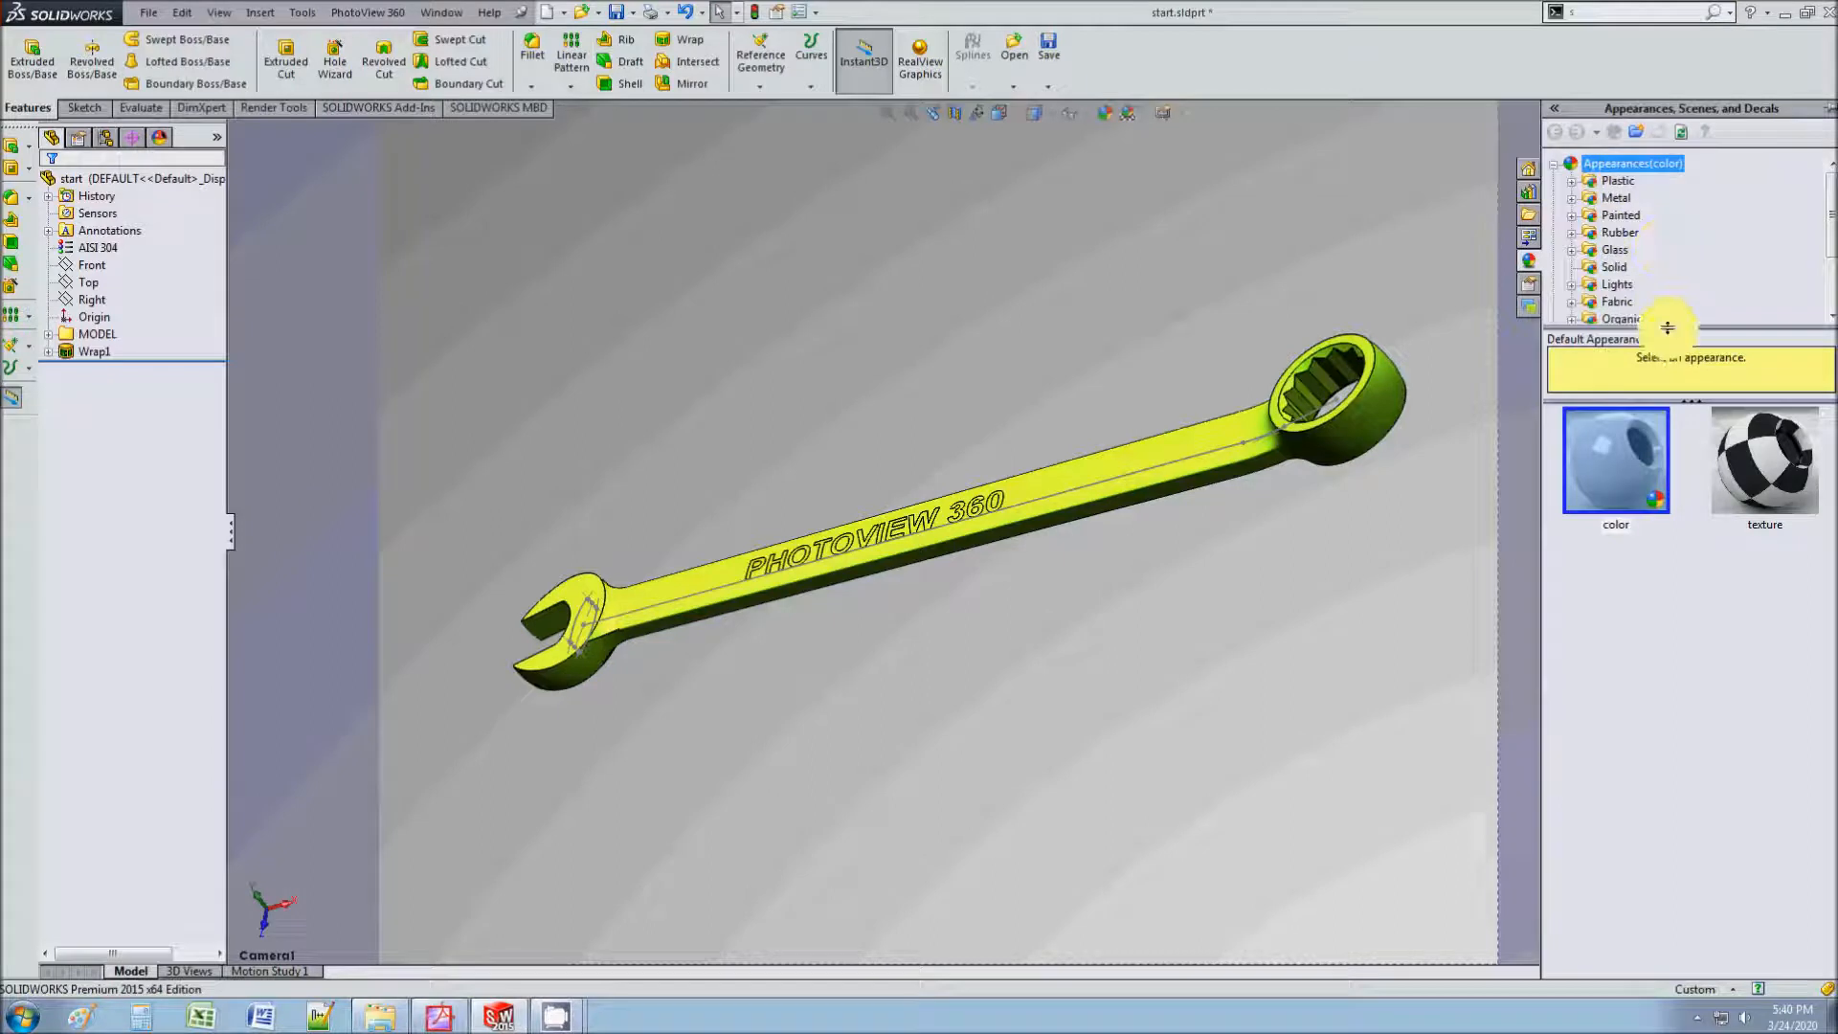
pyautogui.moveTo(1668, 333); pyautogui.dragTo(1667, 598)
pyautogui.click(1571, 199)
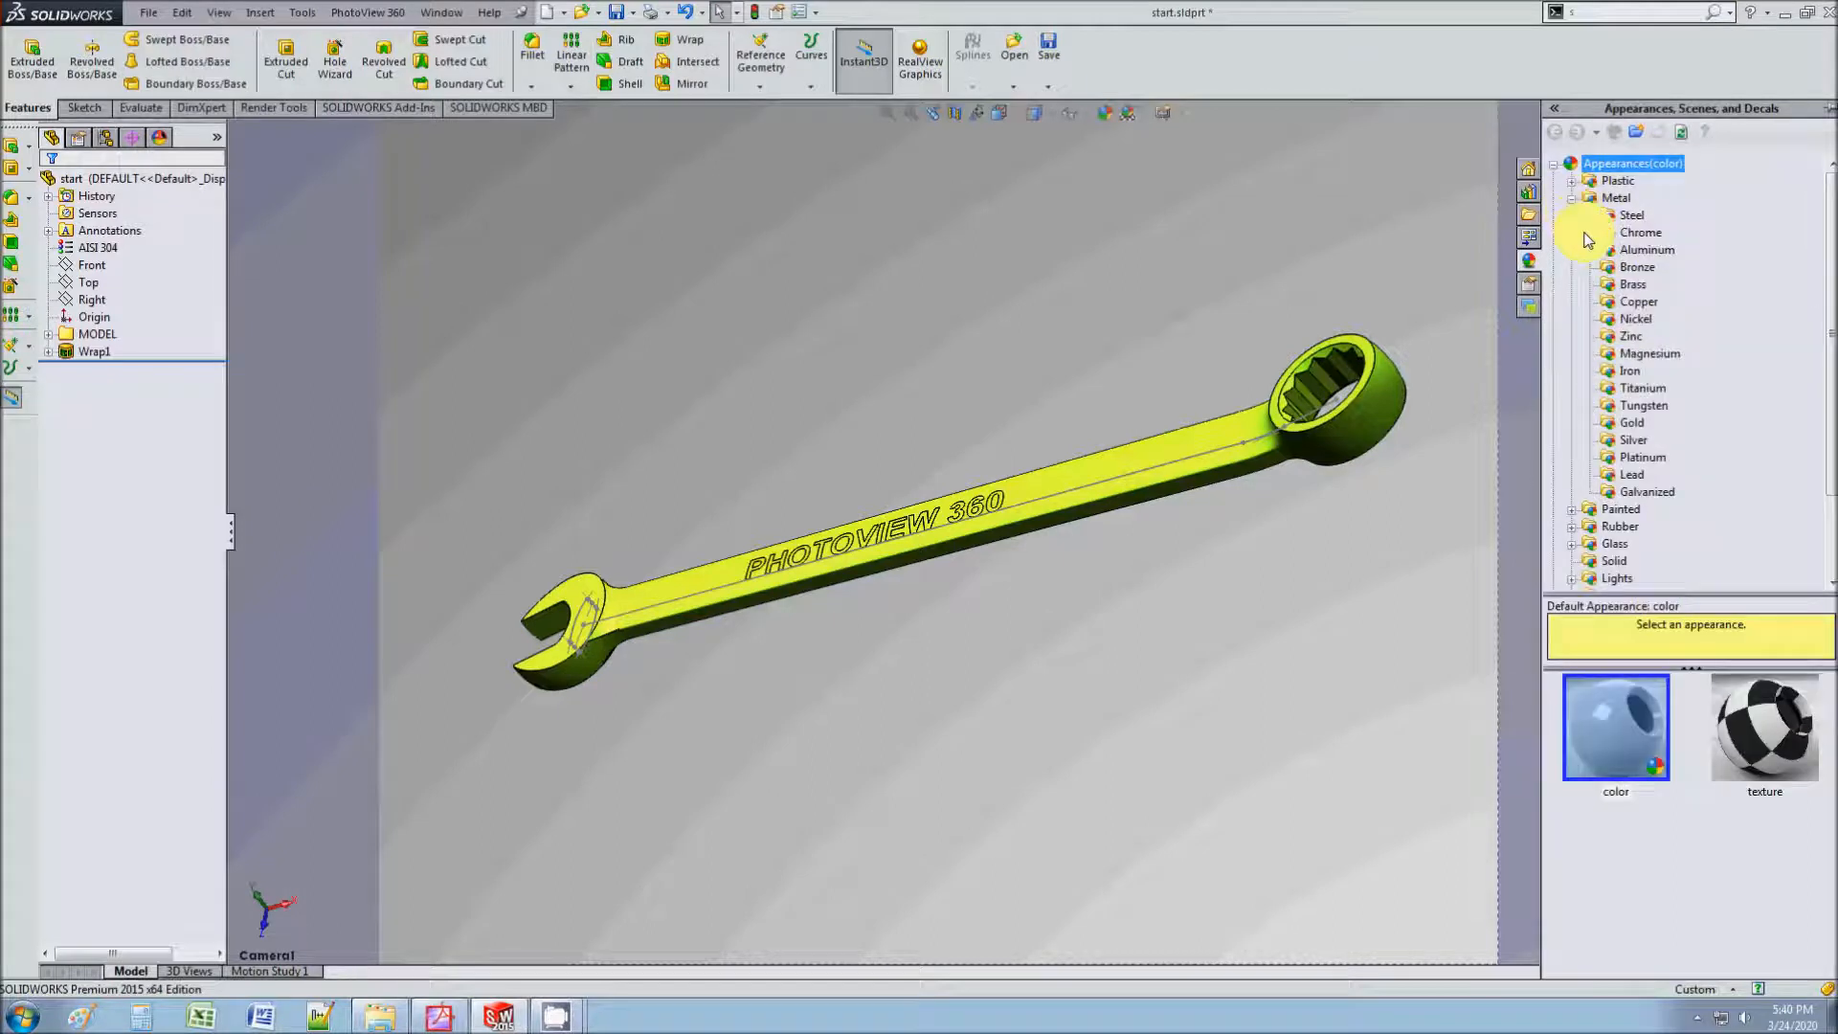
pyautogui.click(1632, 233)
pyautogui.moveTo(1616, 728); pyautogui.dragTo(1196, 444)
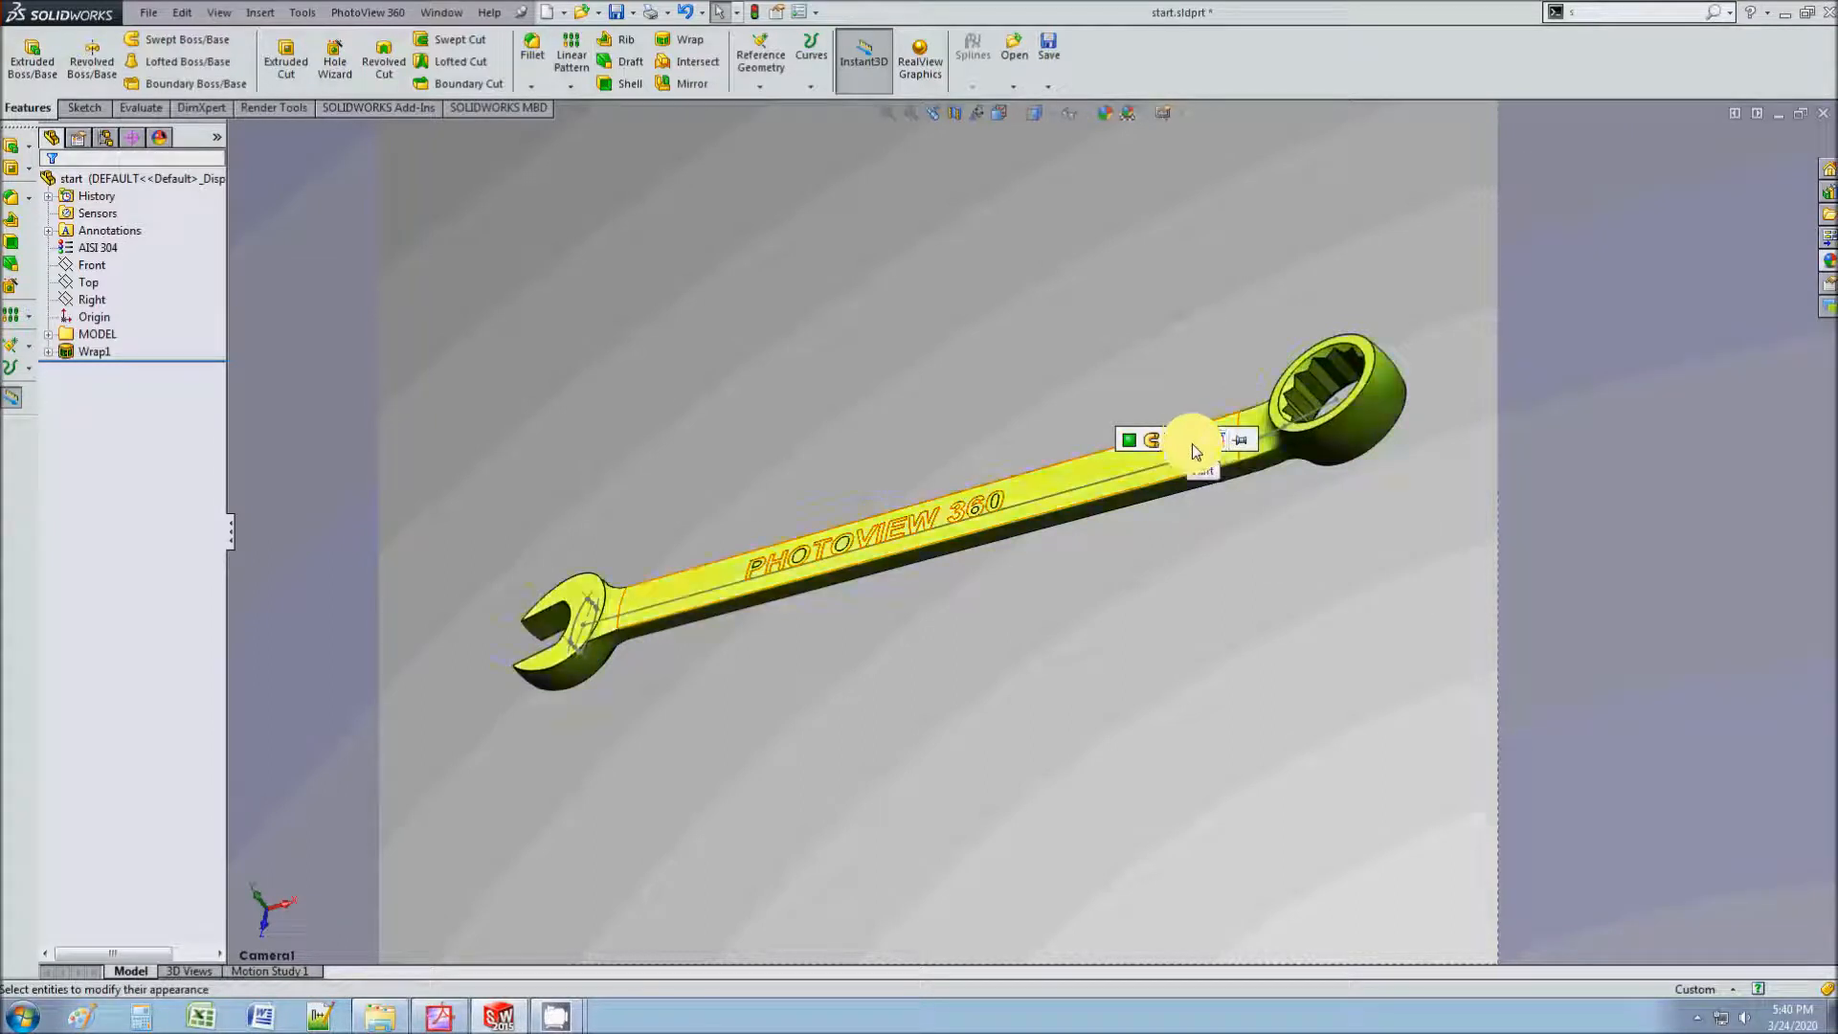
pyautogui.click(1192, 445)
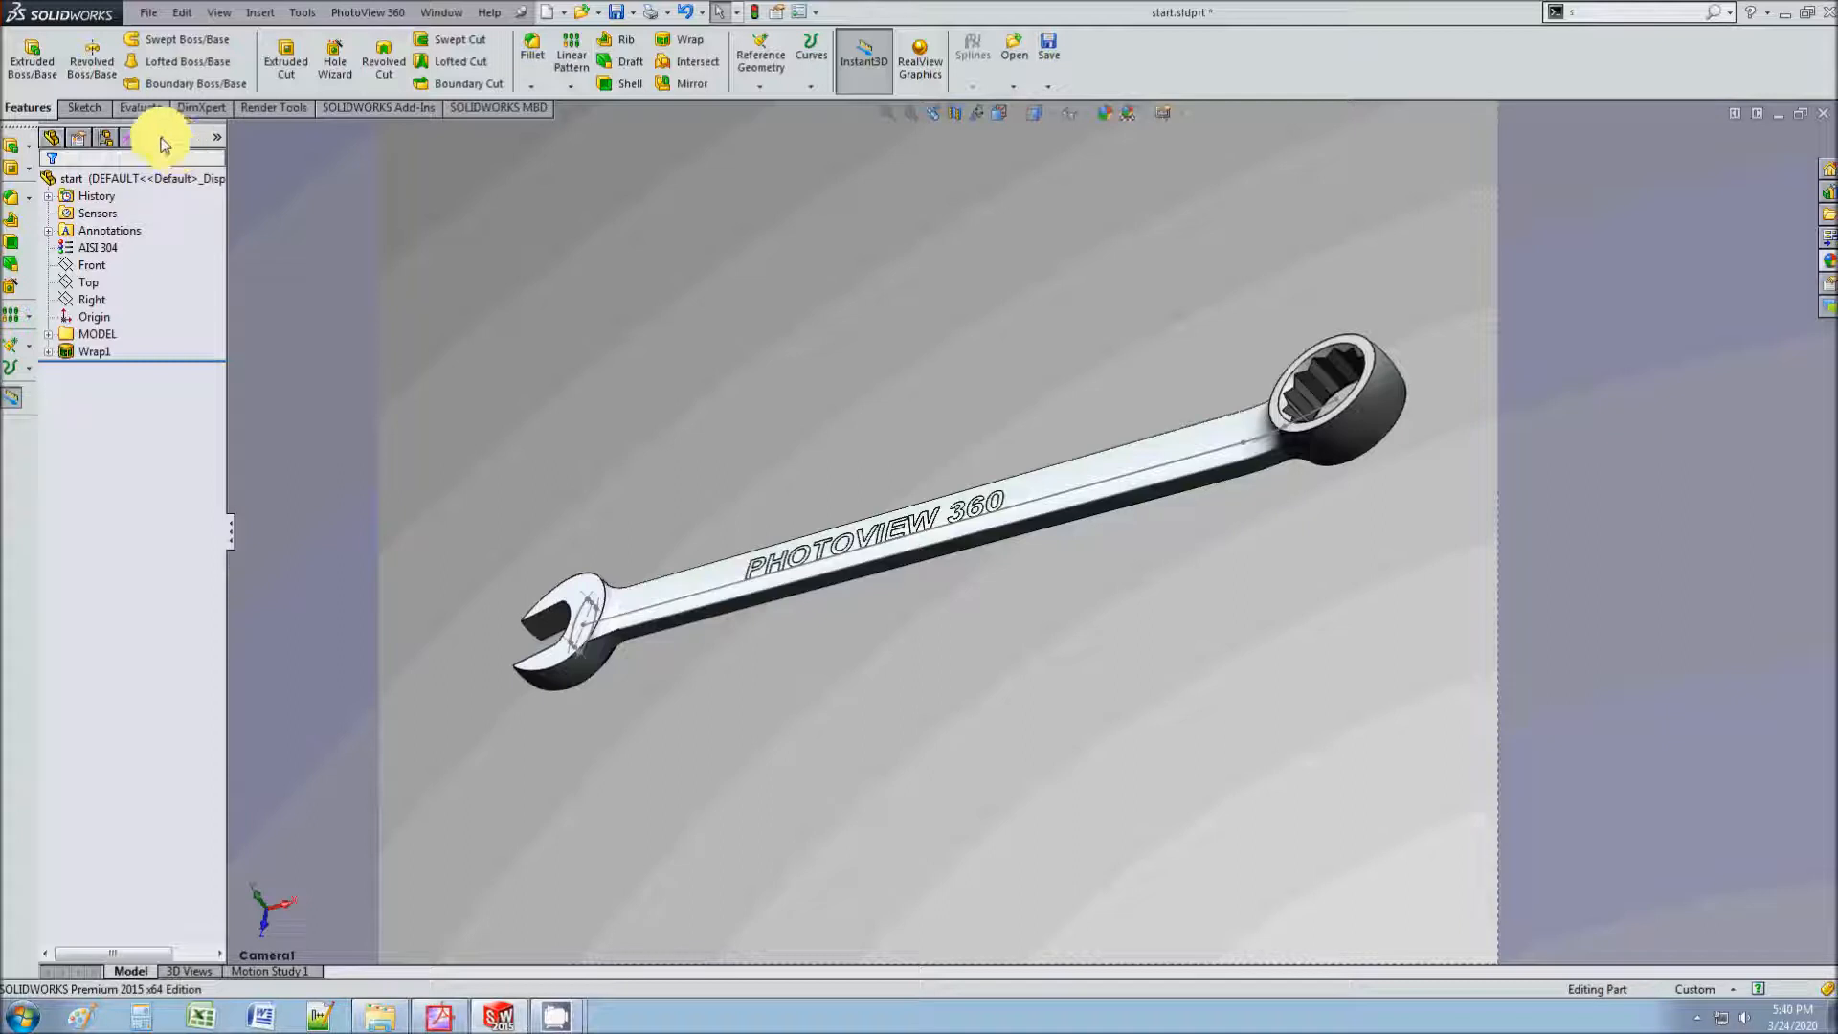
# Step: List the part's applied appearances and open the chromium plate appearance for editing
pyautogui.click(159, 137)
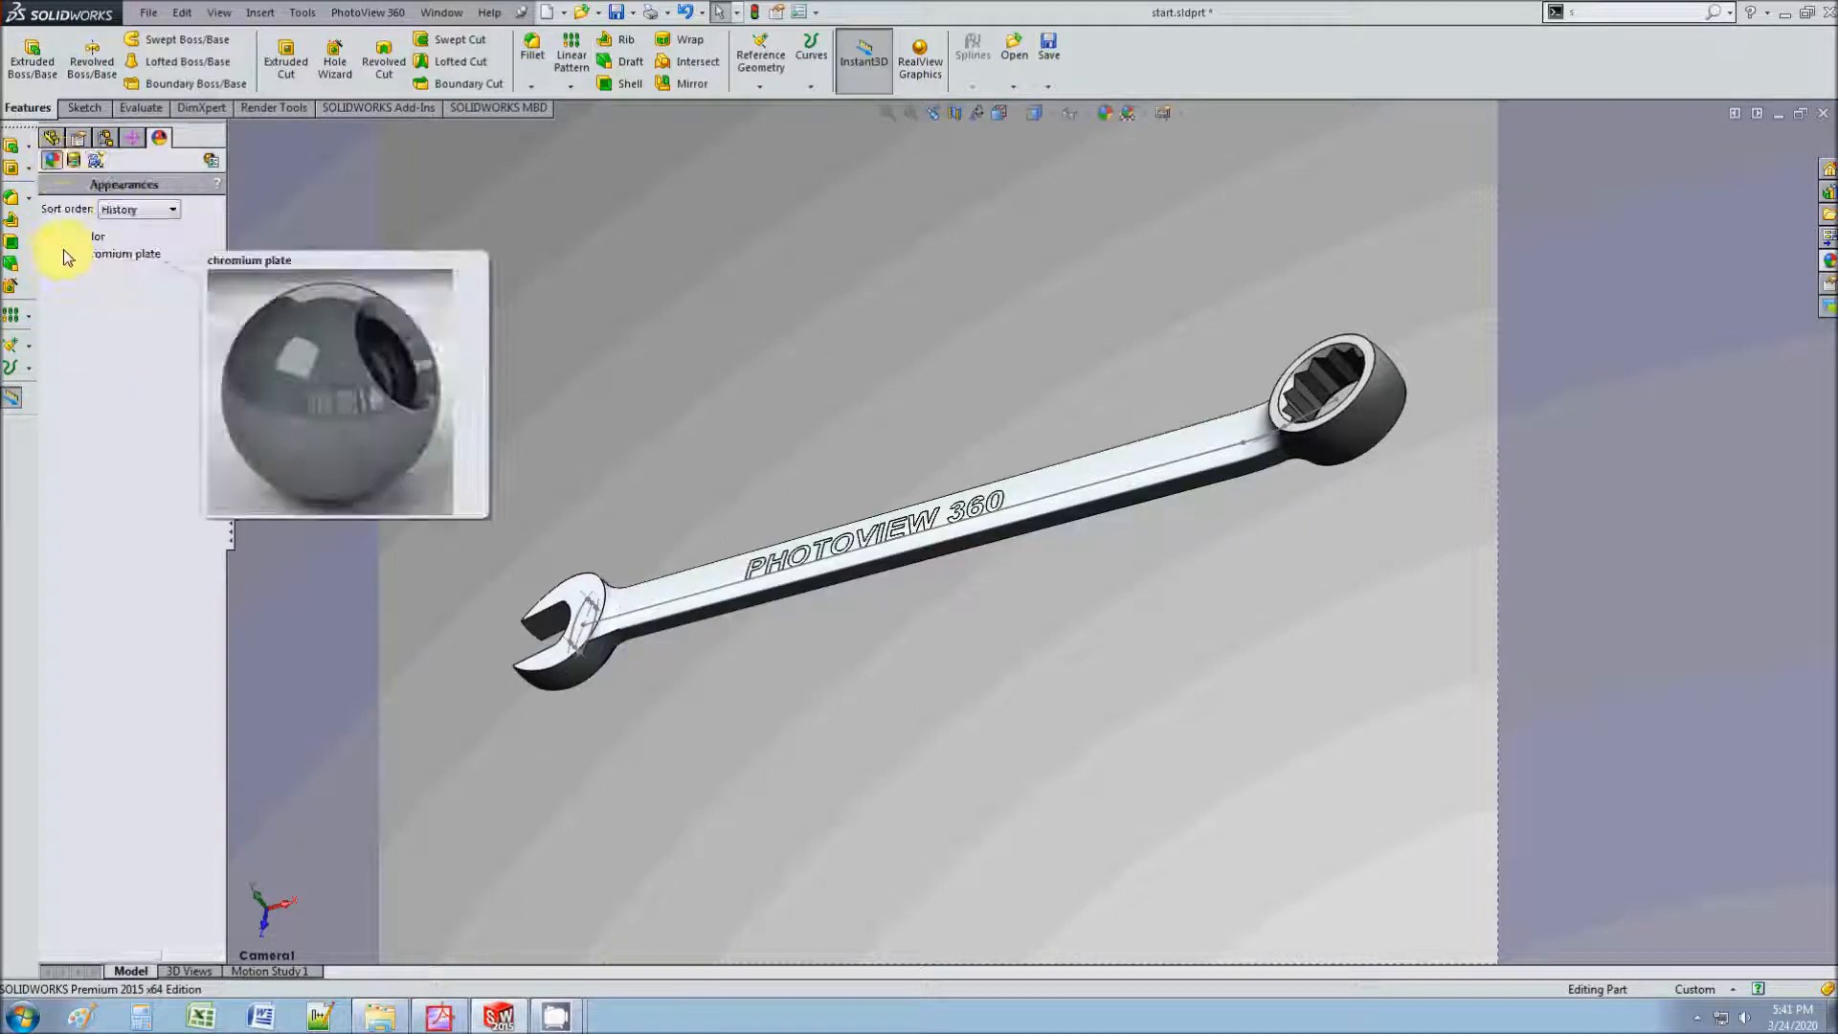
pyautogui.moveTo(100, 254)
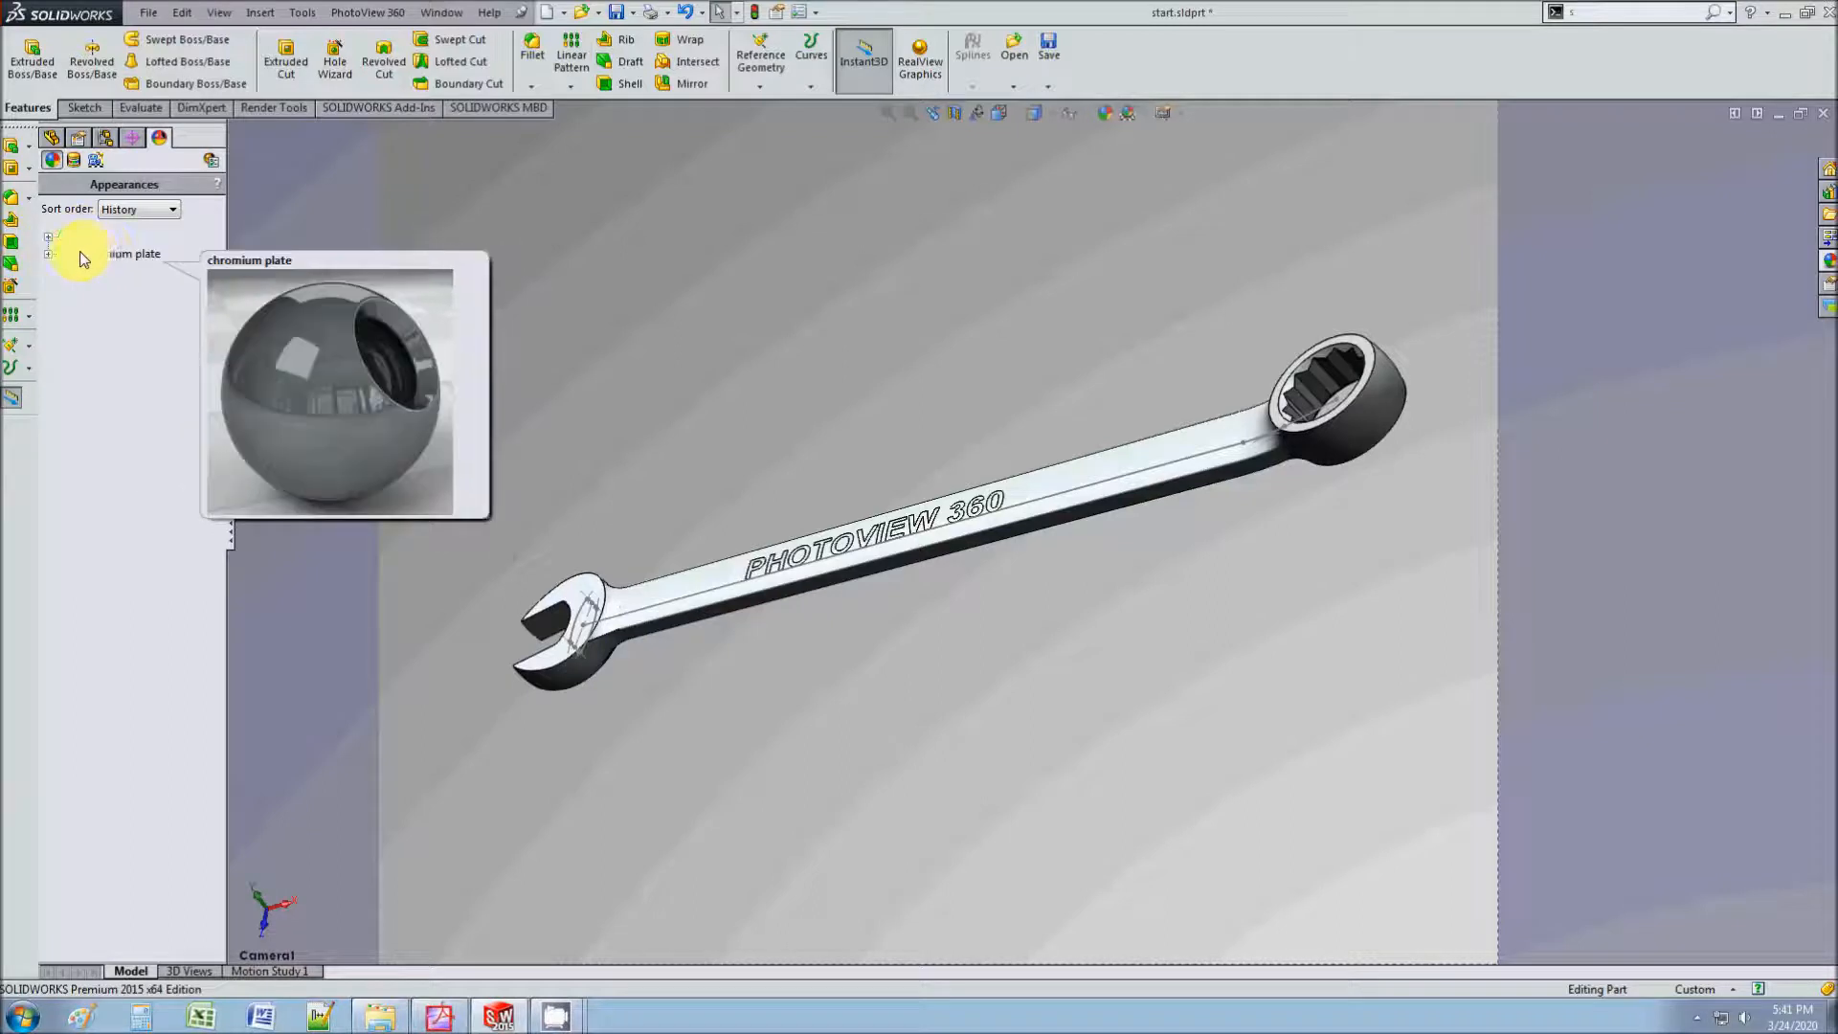
pyautogui.click(47, 255)
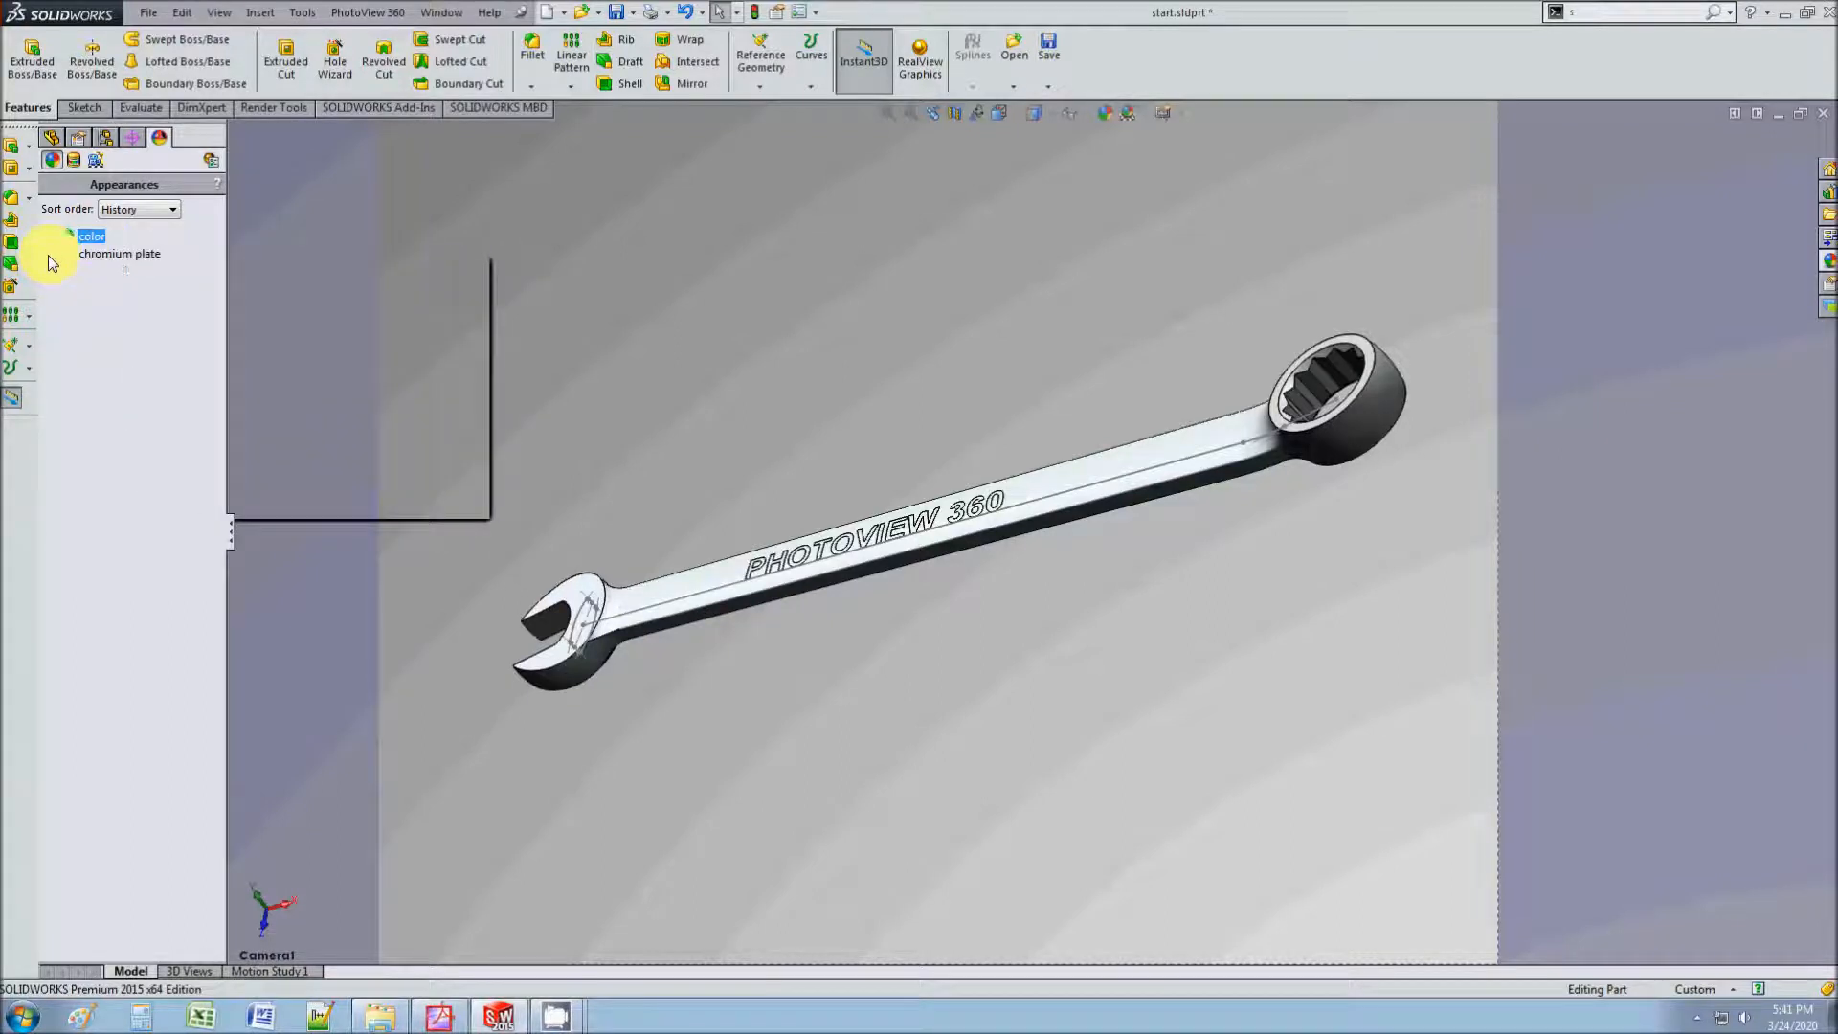
pyautogui.click(1824, 192)
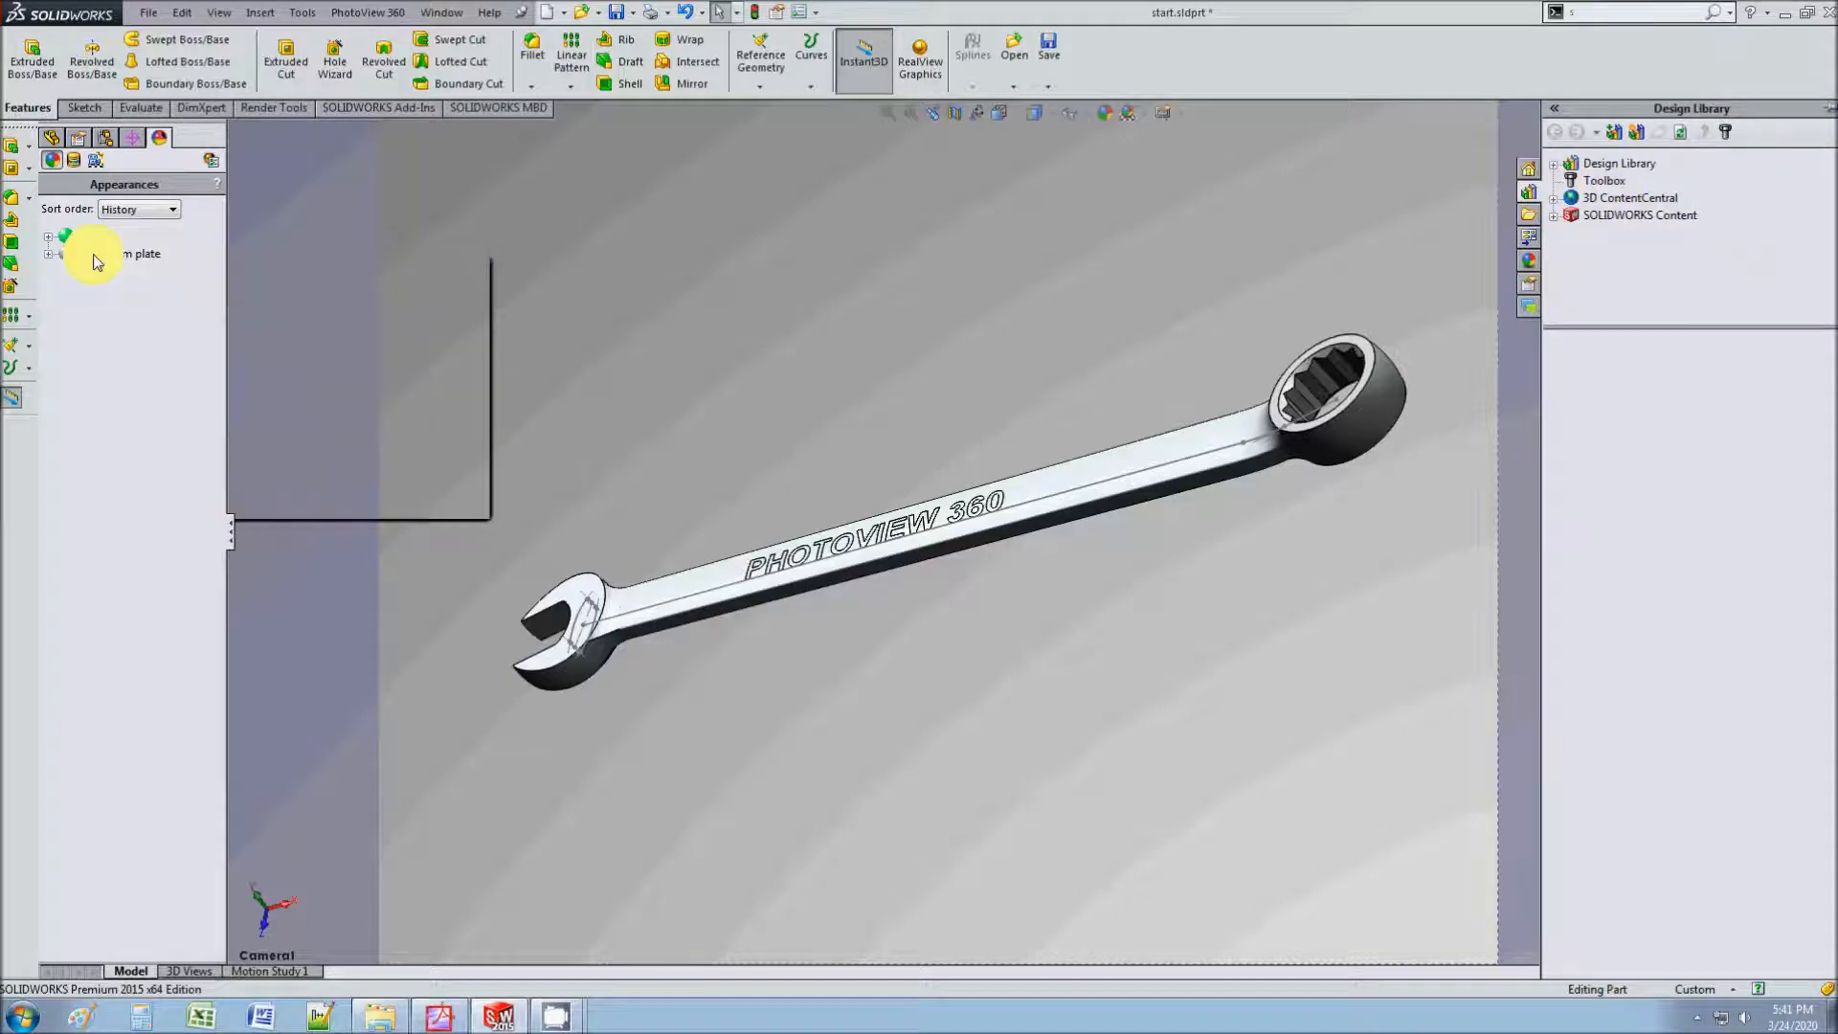
pyautogui.rightClick(96, 262)
pyautogui.click(162, 287)
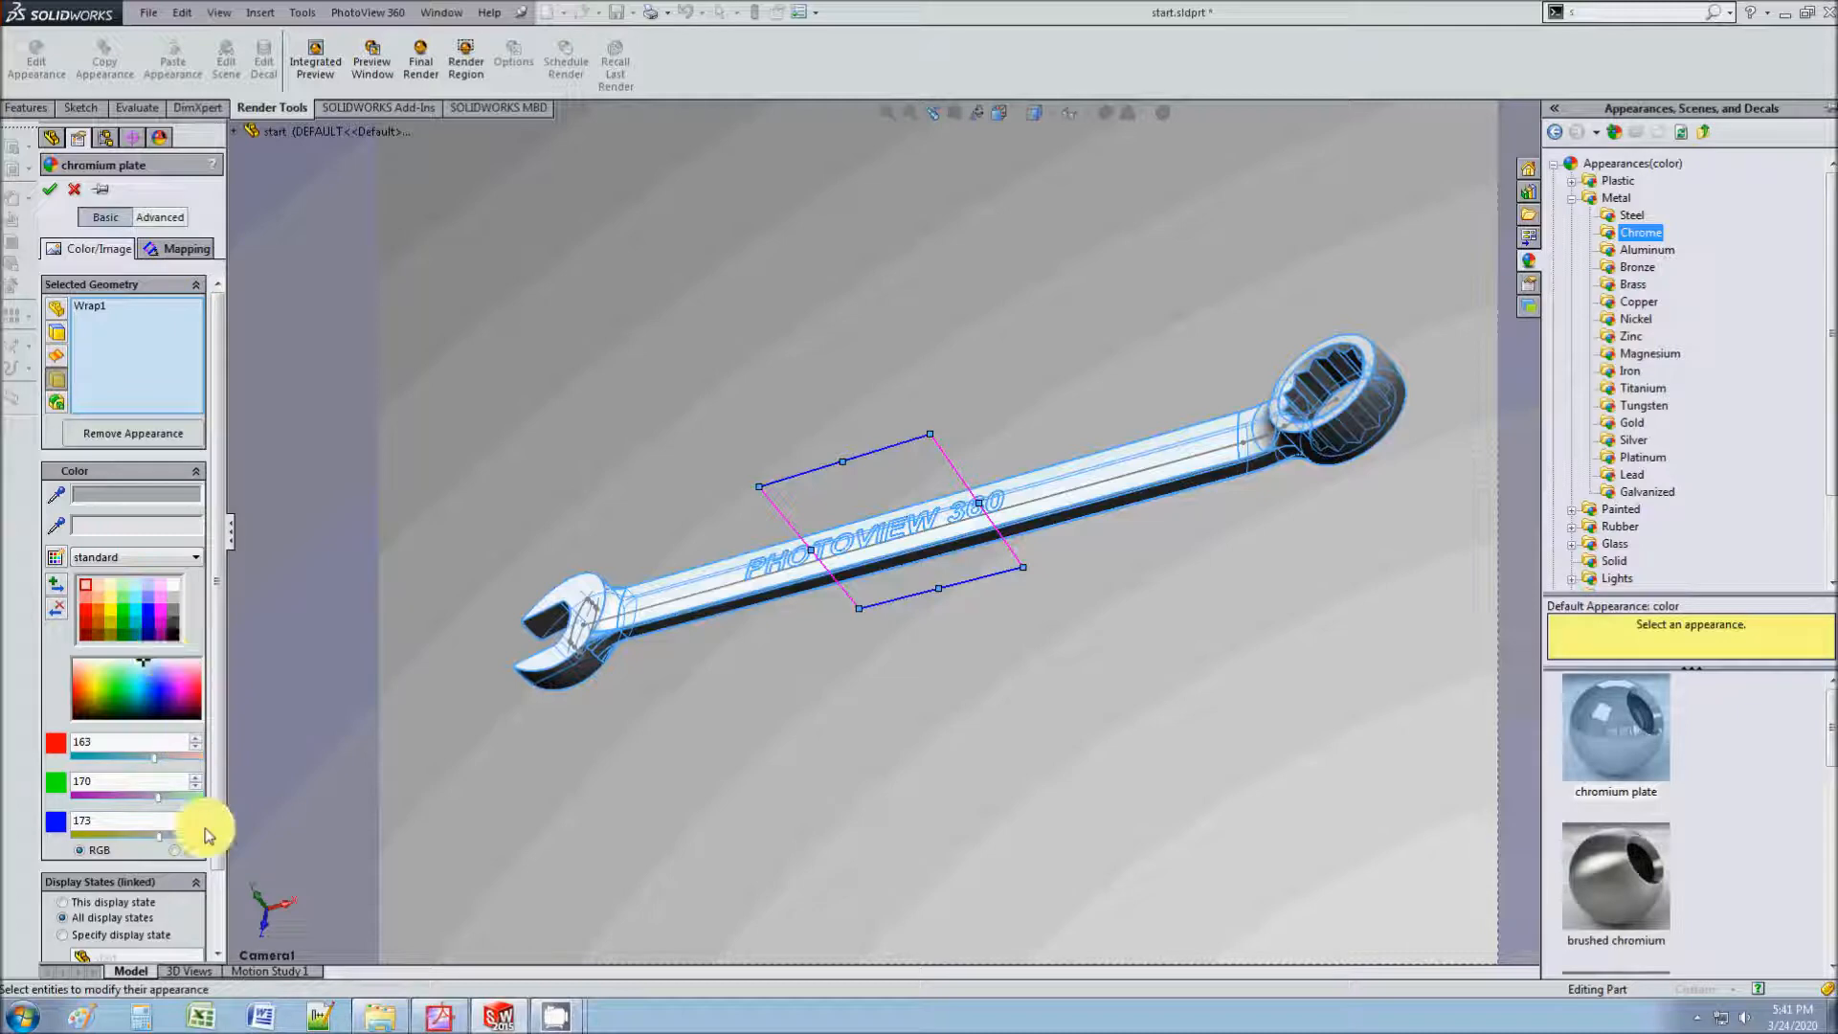
# Step: Examine the advanced colour, surface finish, mapping and illumination settings of the chromium plate appearance
pyautogui.click(160, 217)
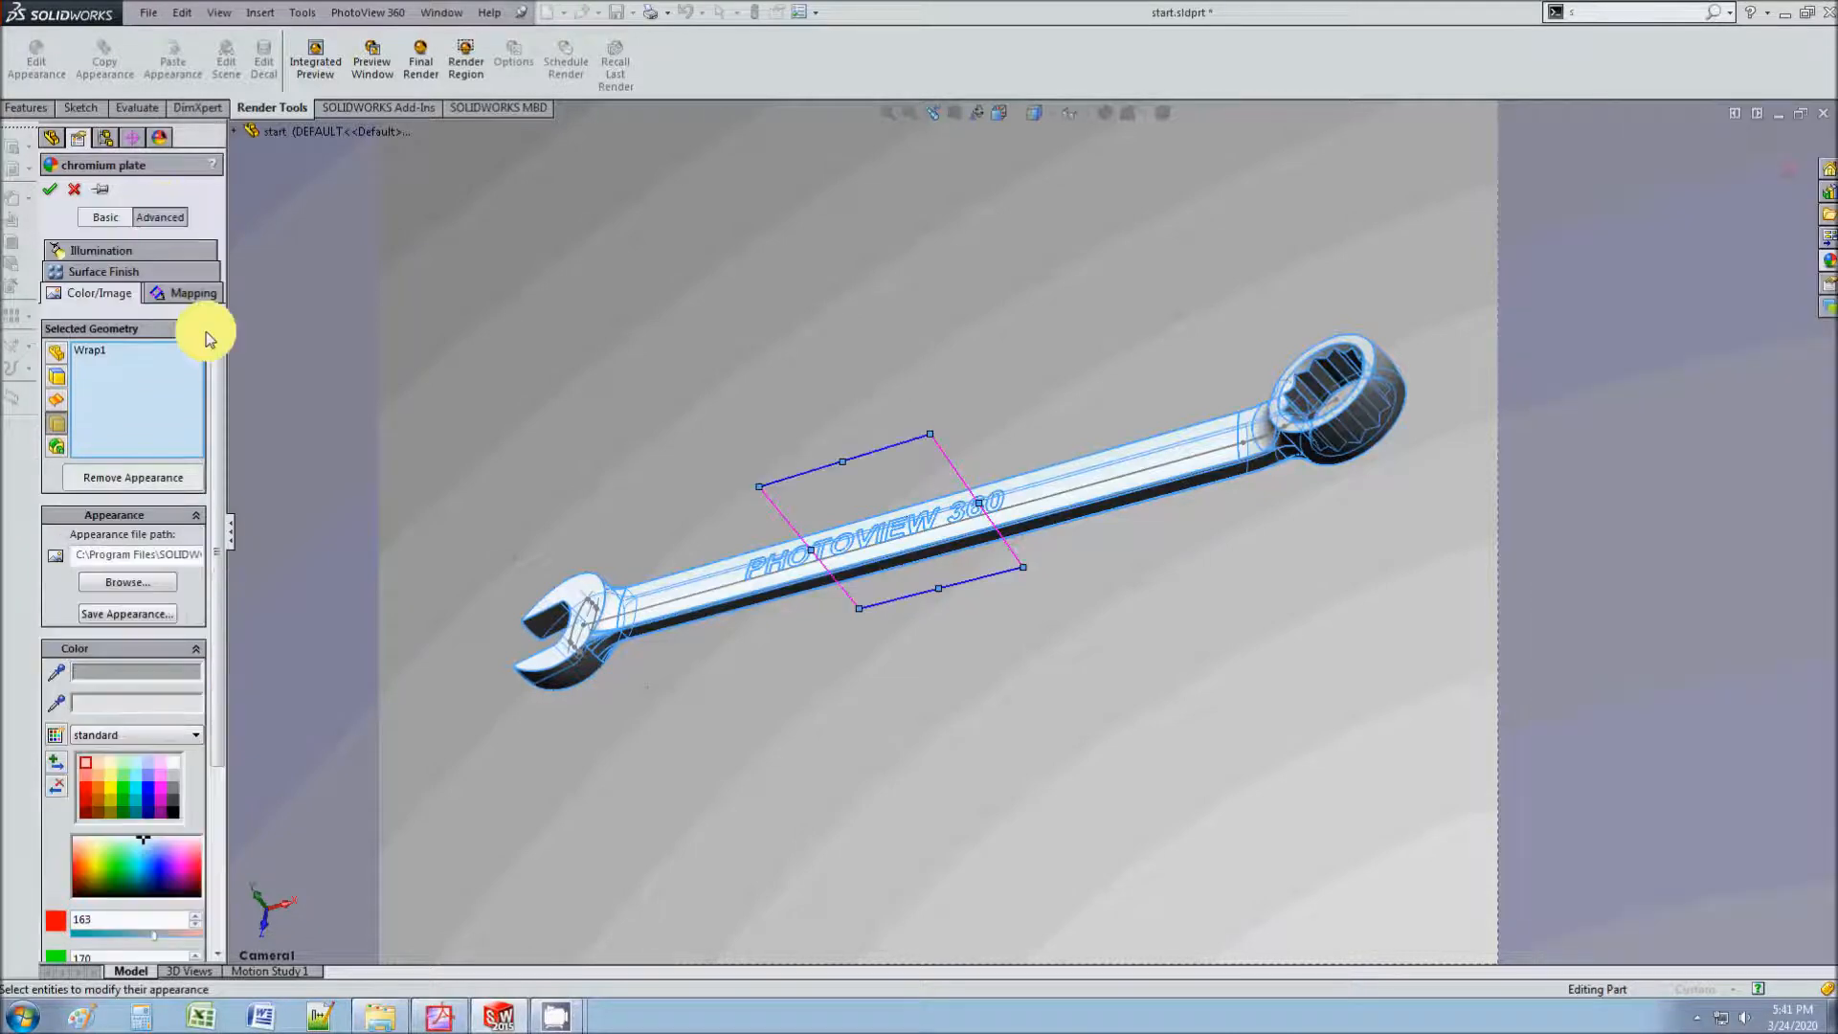
pyautogui.moveTo(216, 352); pyautogui.dragTo(225, 458)
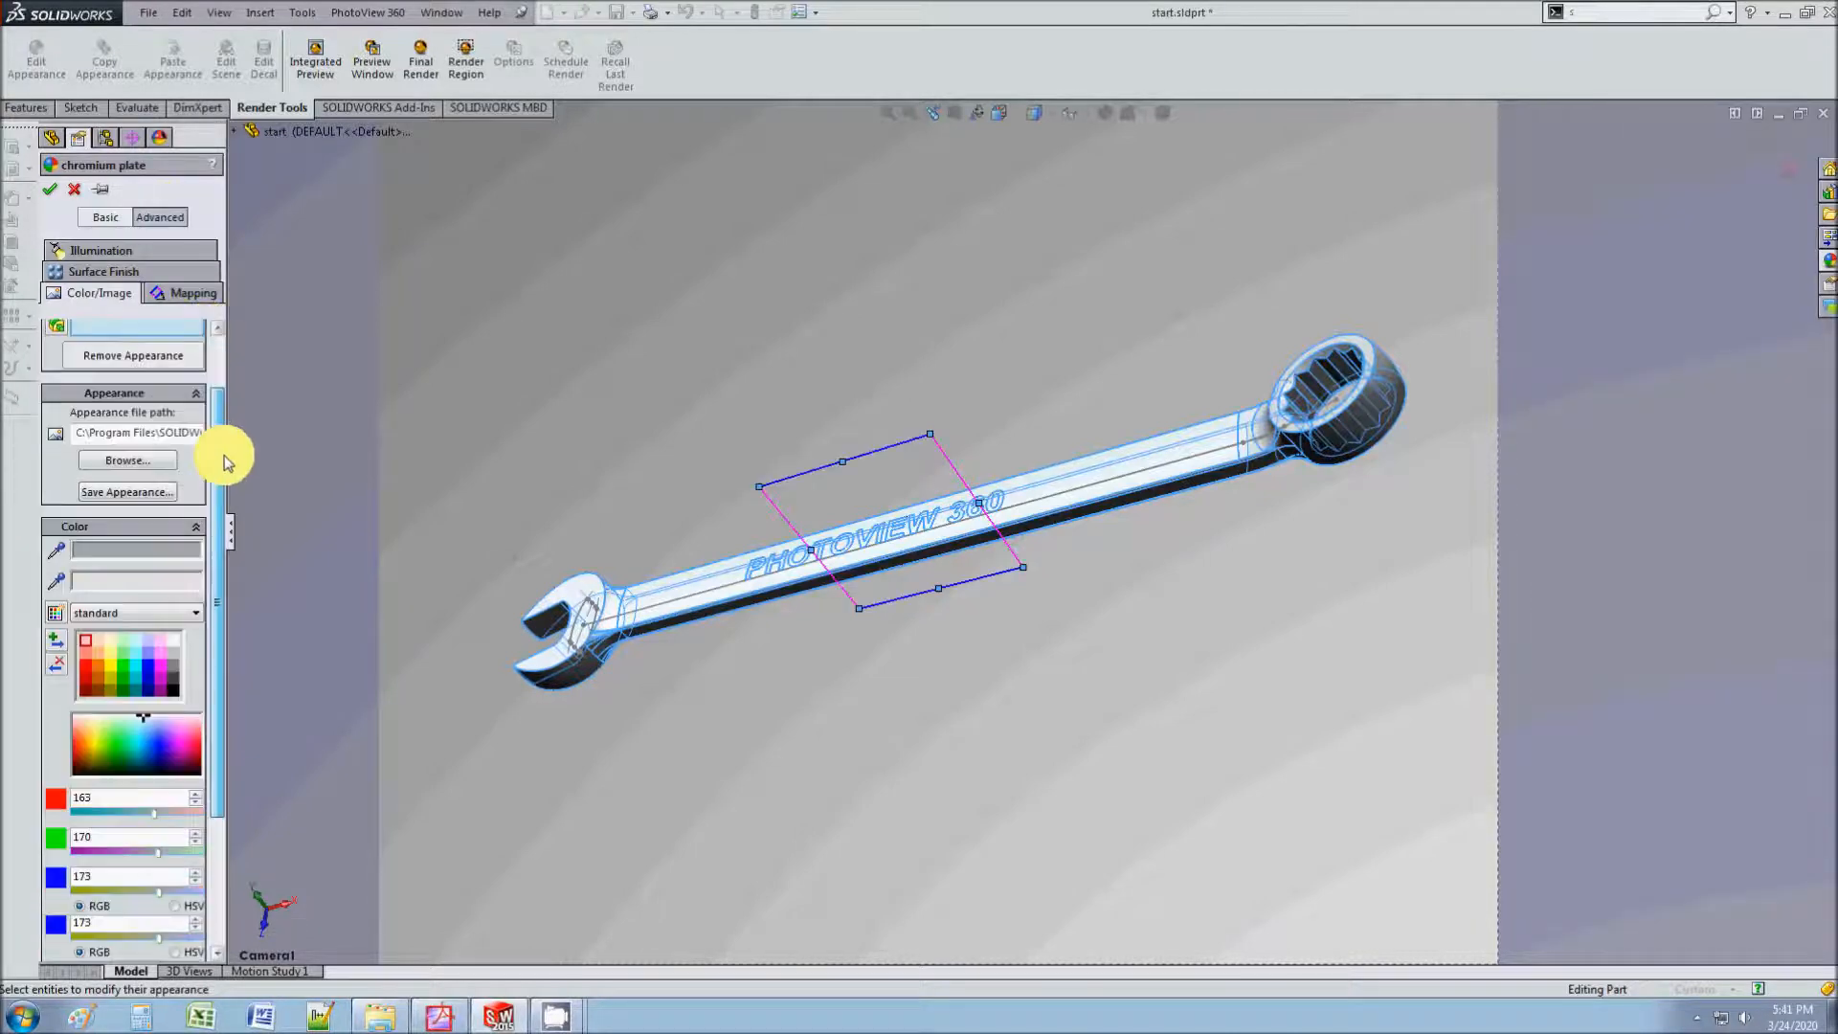
pyautogui.click(103, 271)
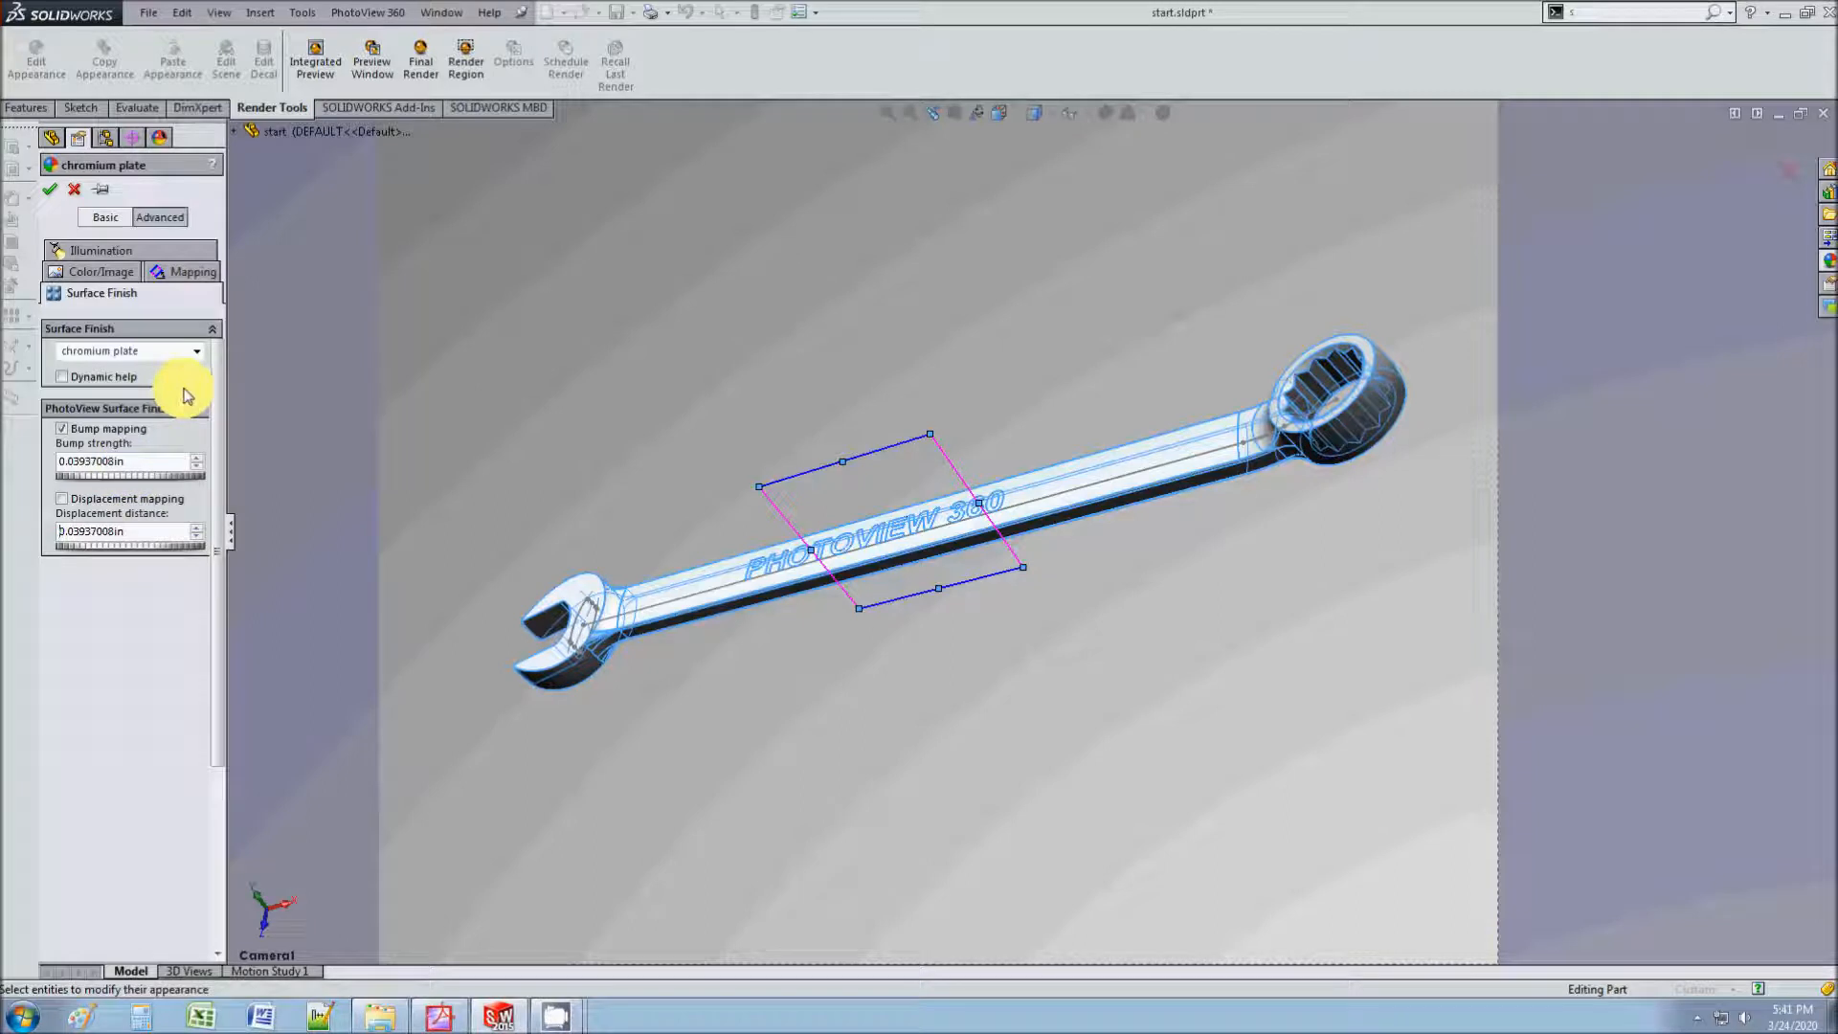
pyautogui.click(111, 271)
pyautogui.click(175, 292)
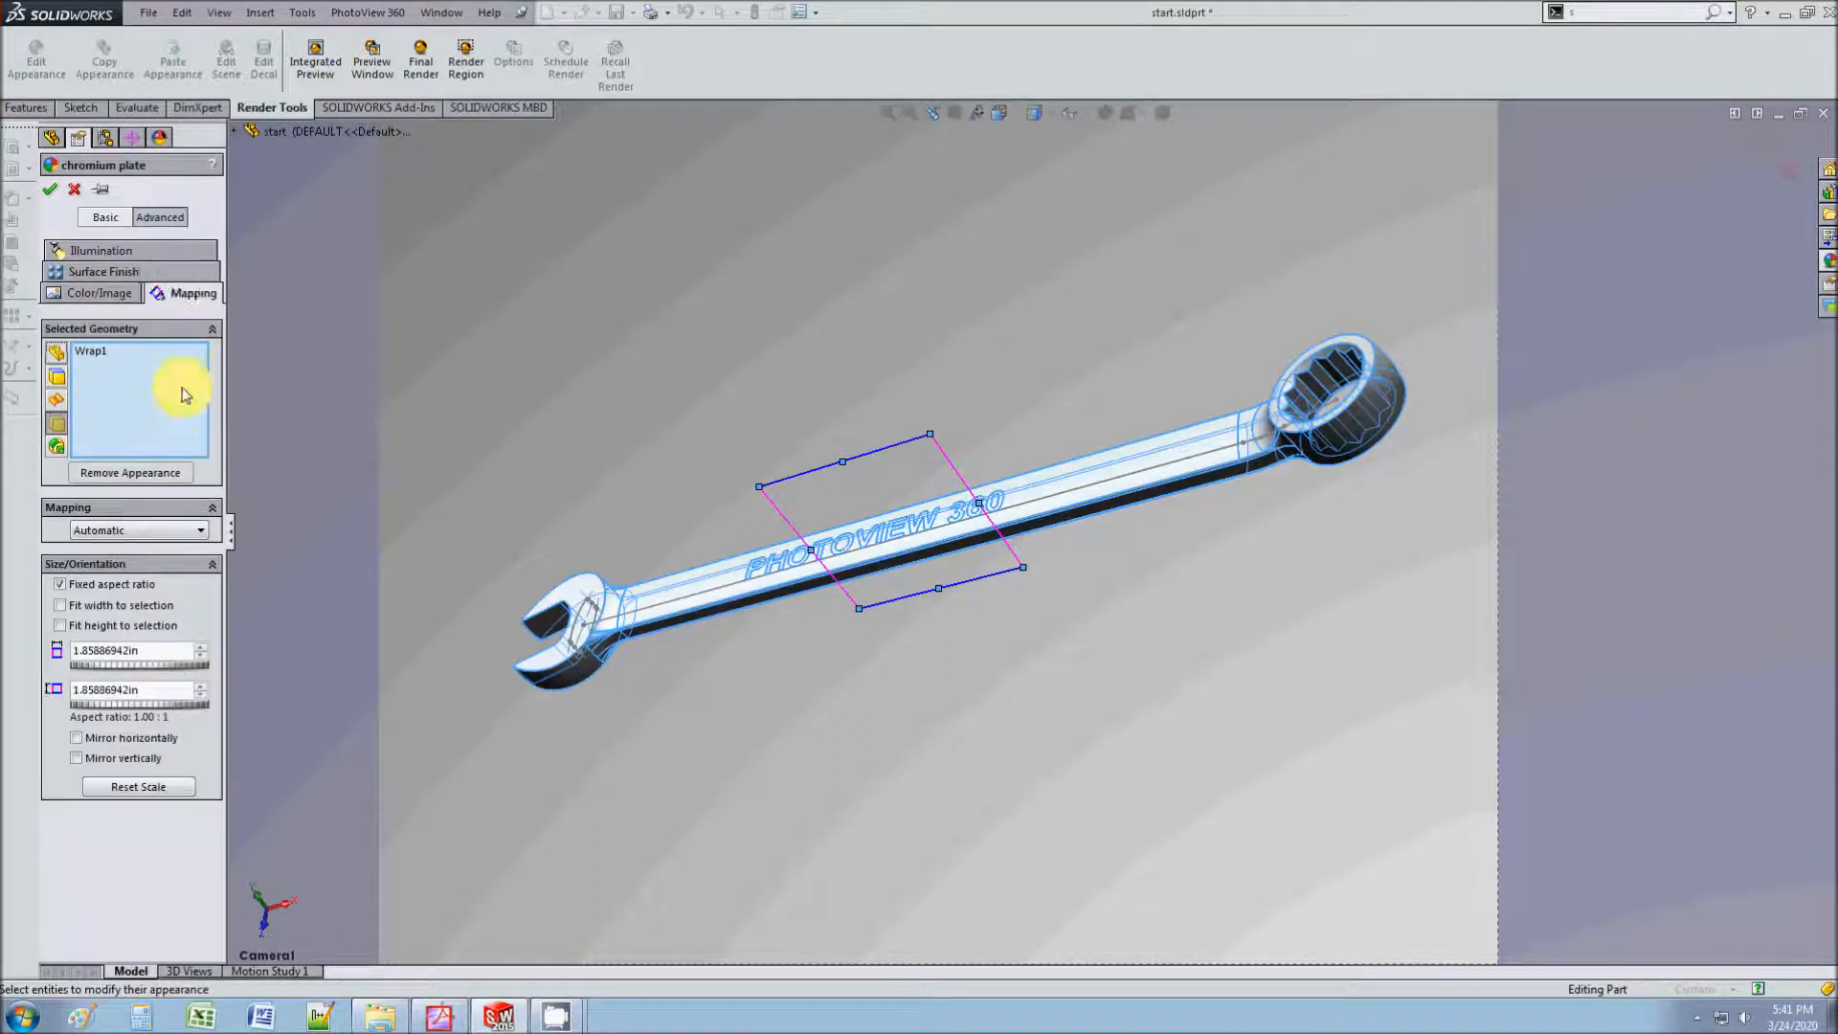
pyautogui.click(112, 252)
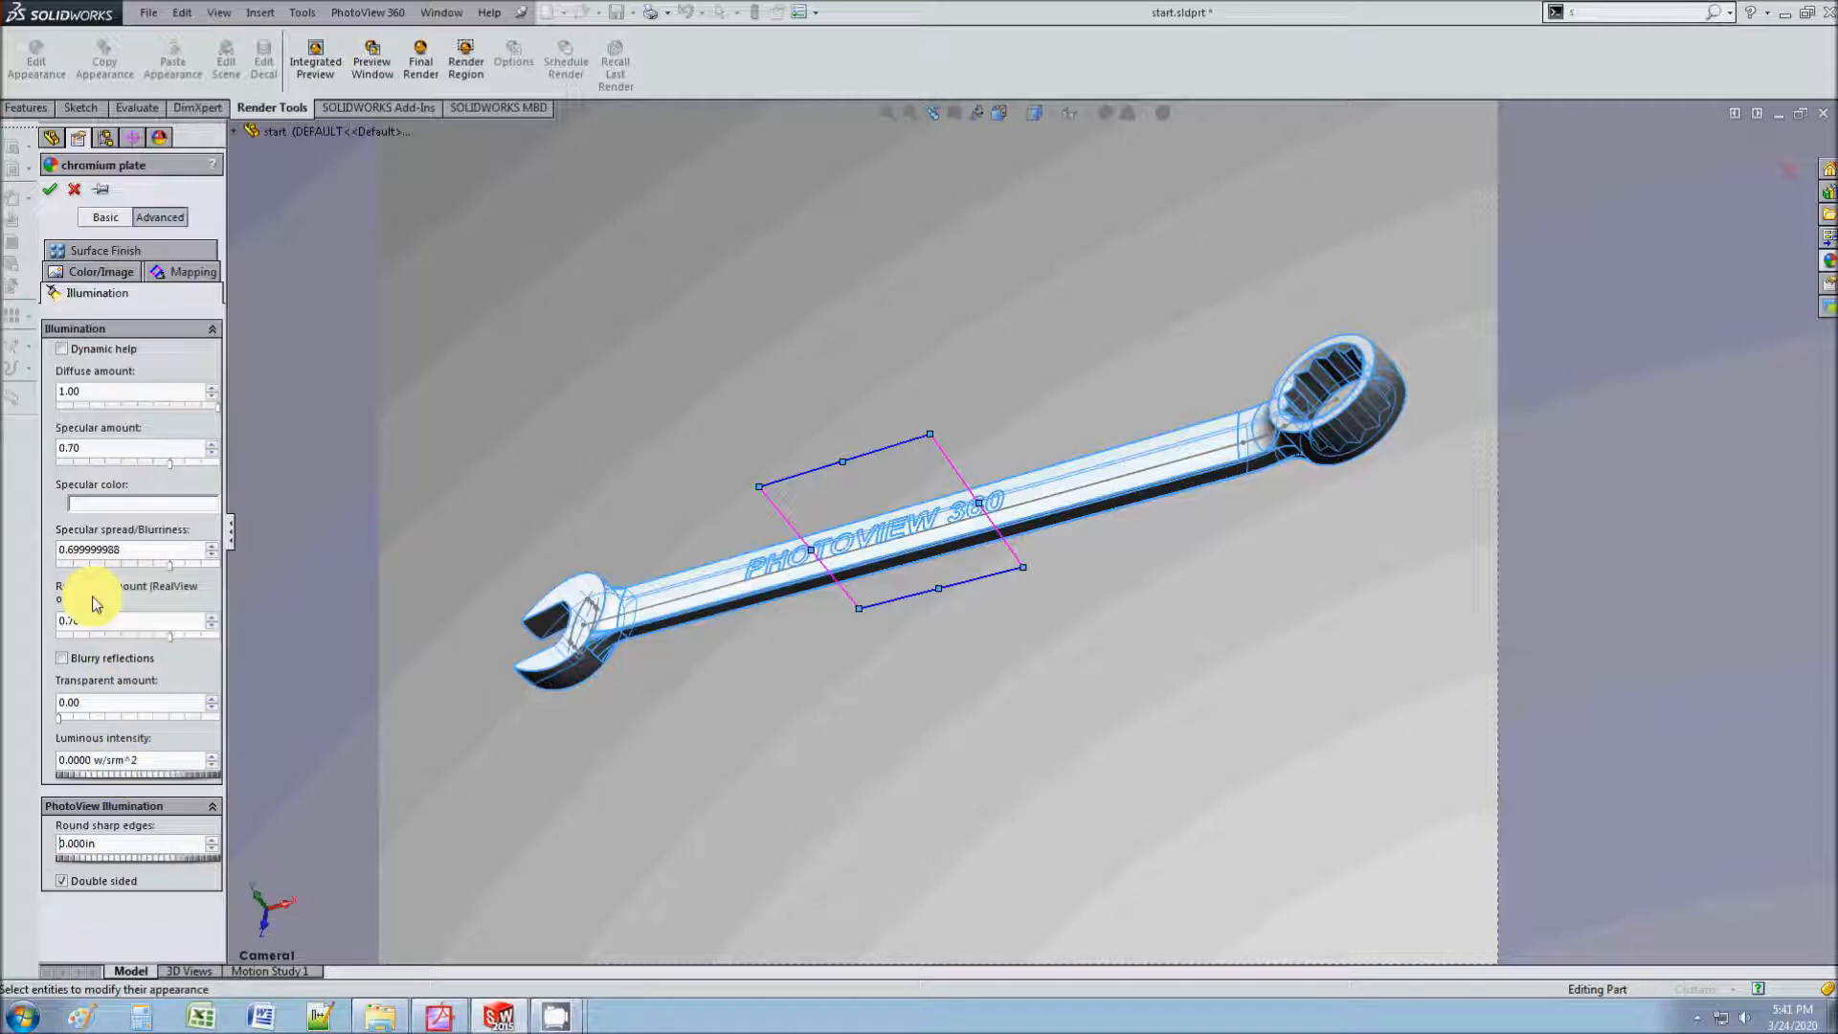
pyautogui.click(100, 271)
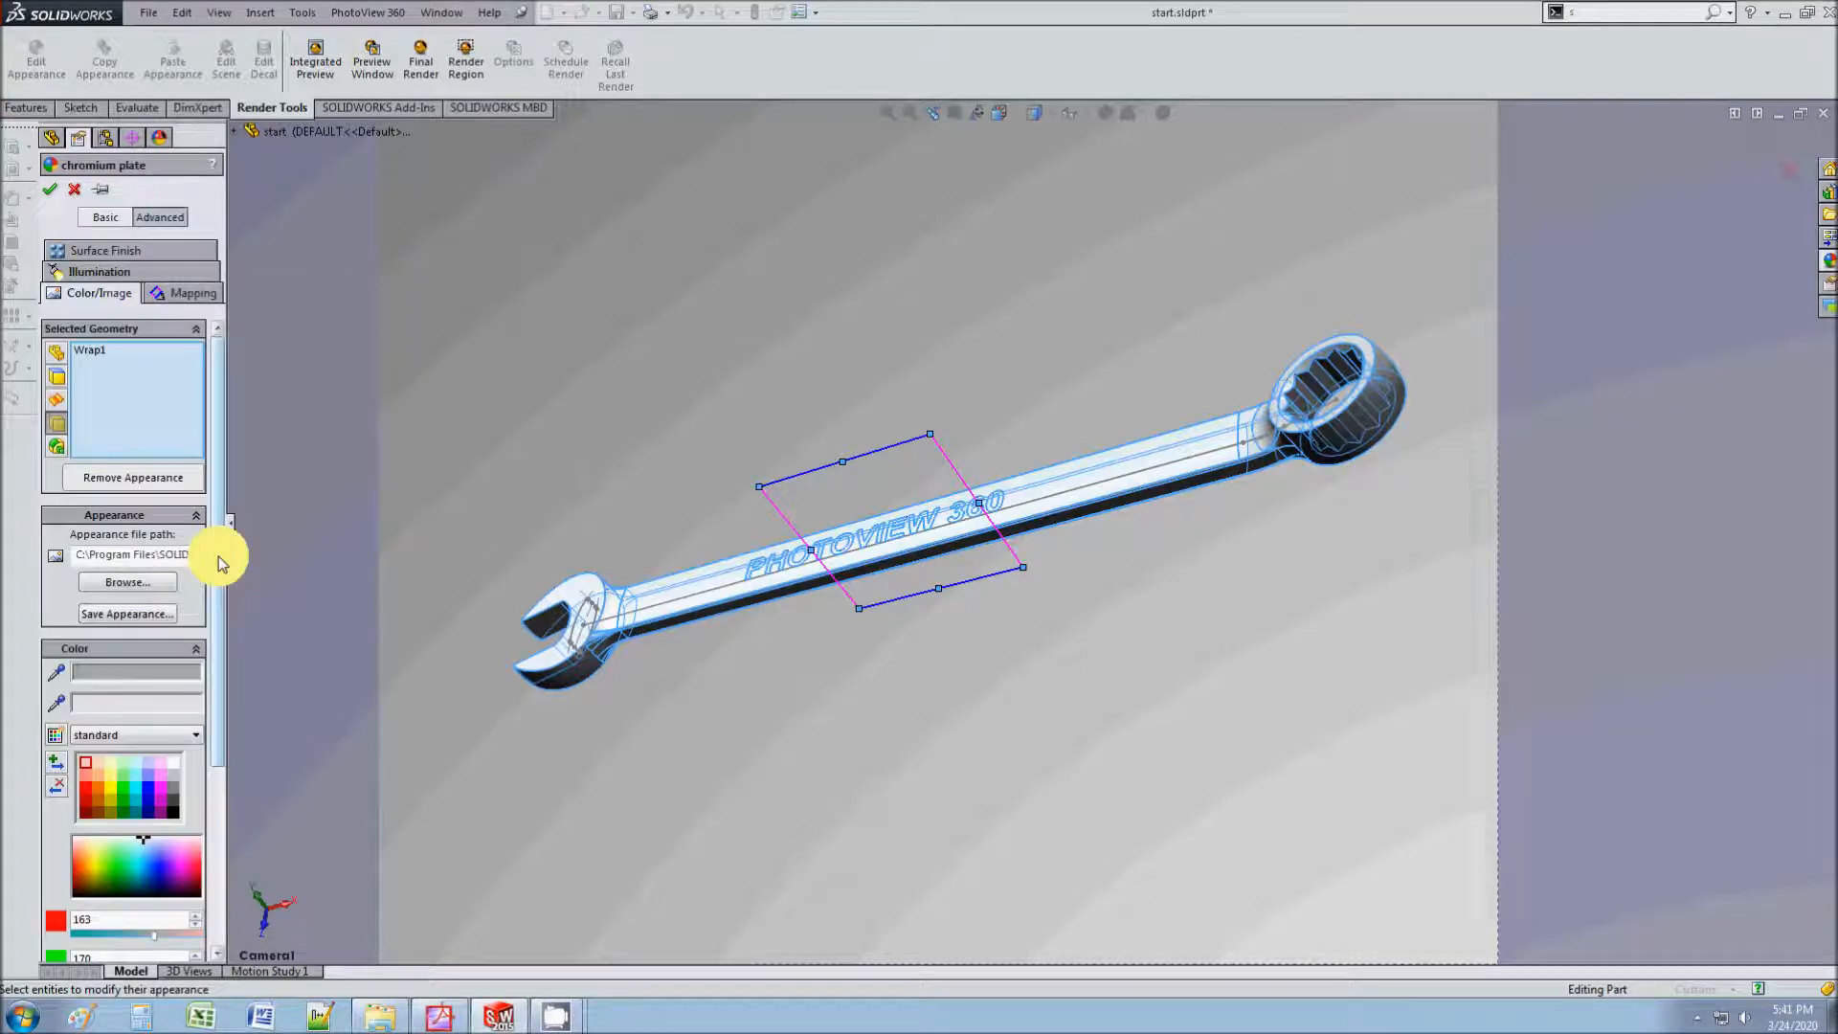
# Step: Examine the surface finish types and bump and displacement mapping settings of the chromium plate appearance, and close its settings
pyautogui.click(101, 273)
pyautogui.click(96, 251)
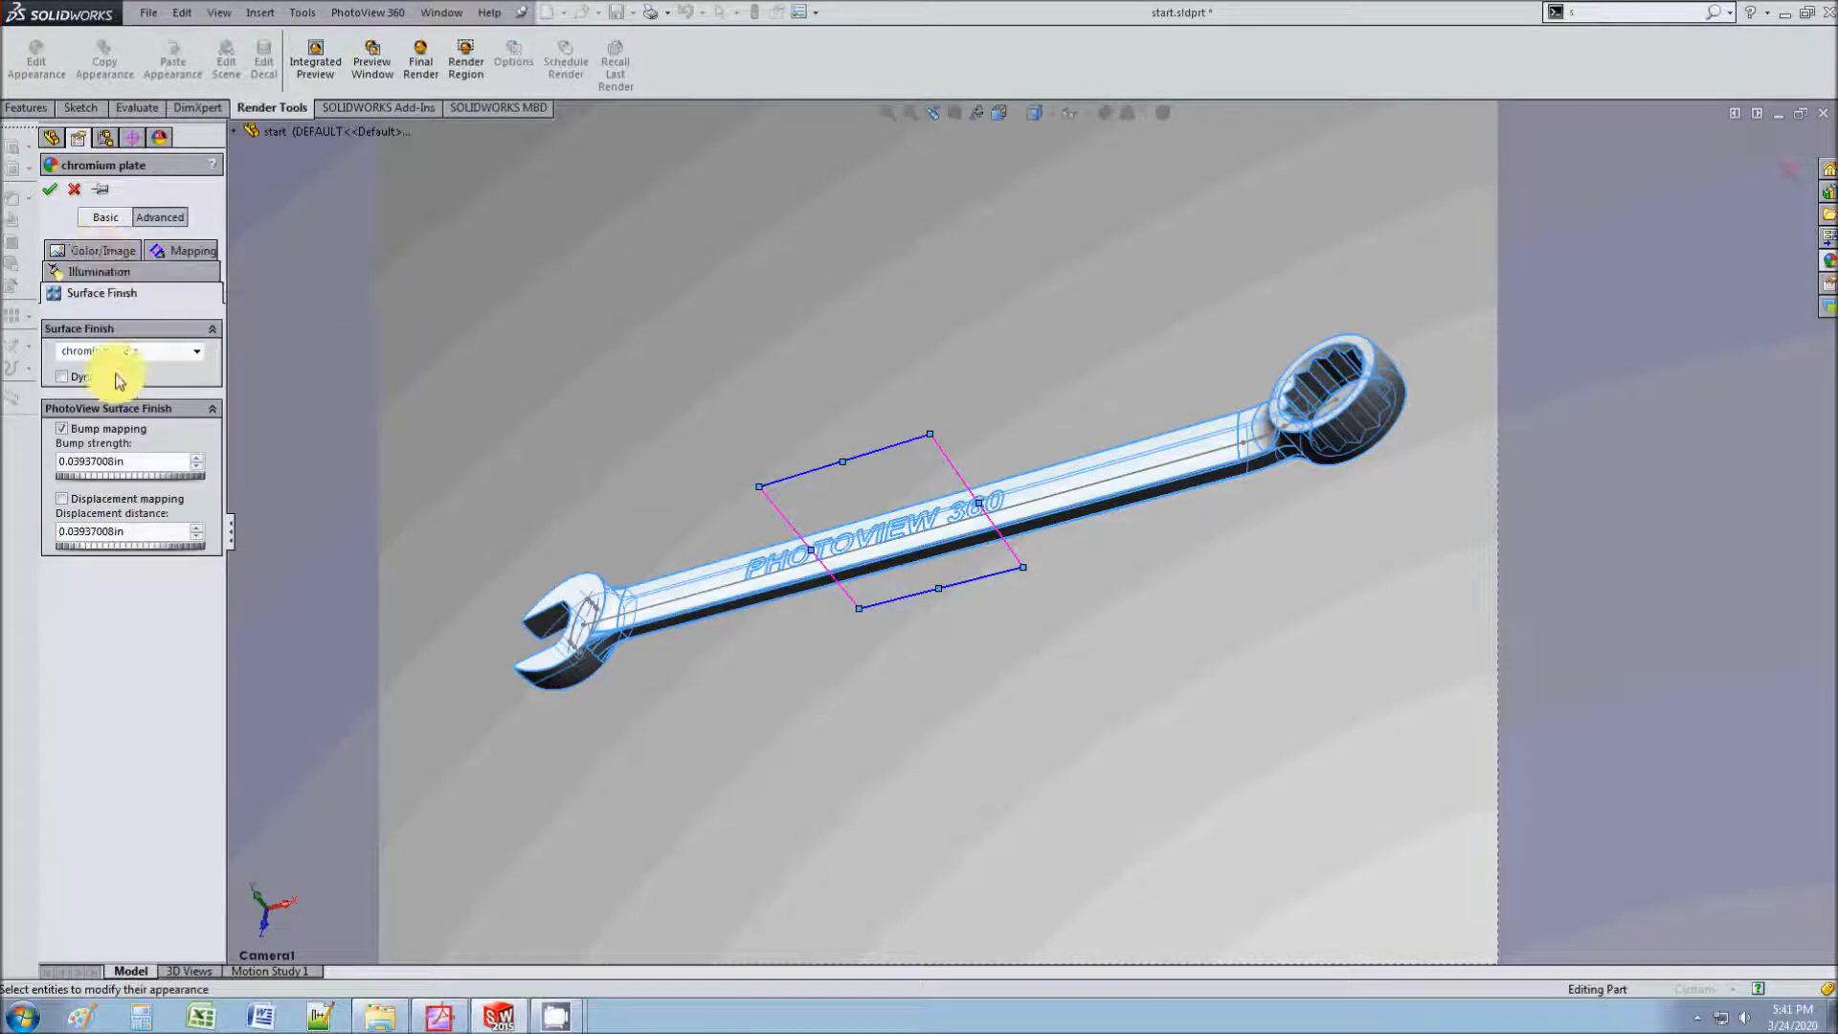
pyautogui.click(196, 351)
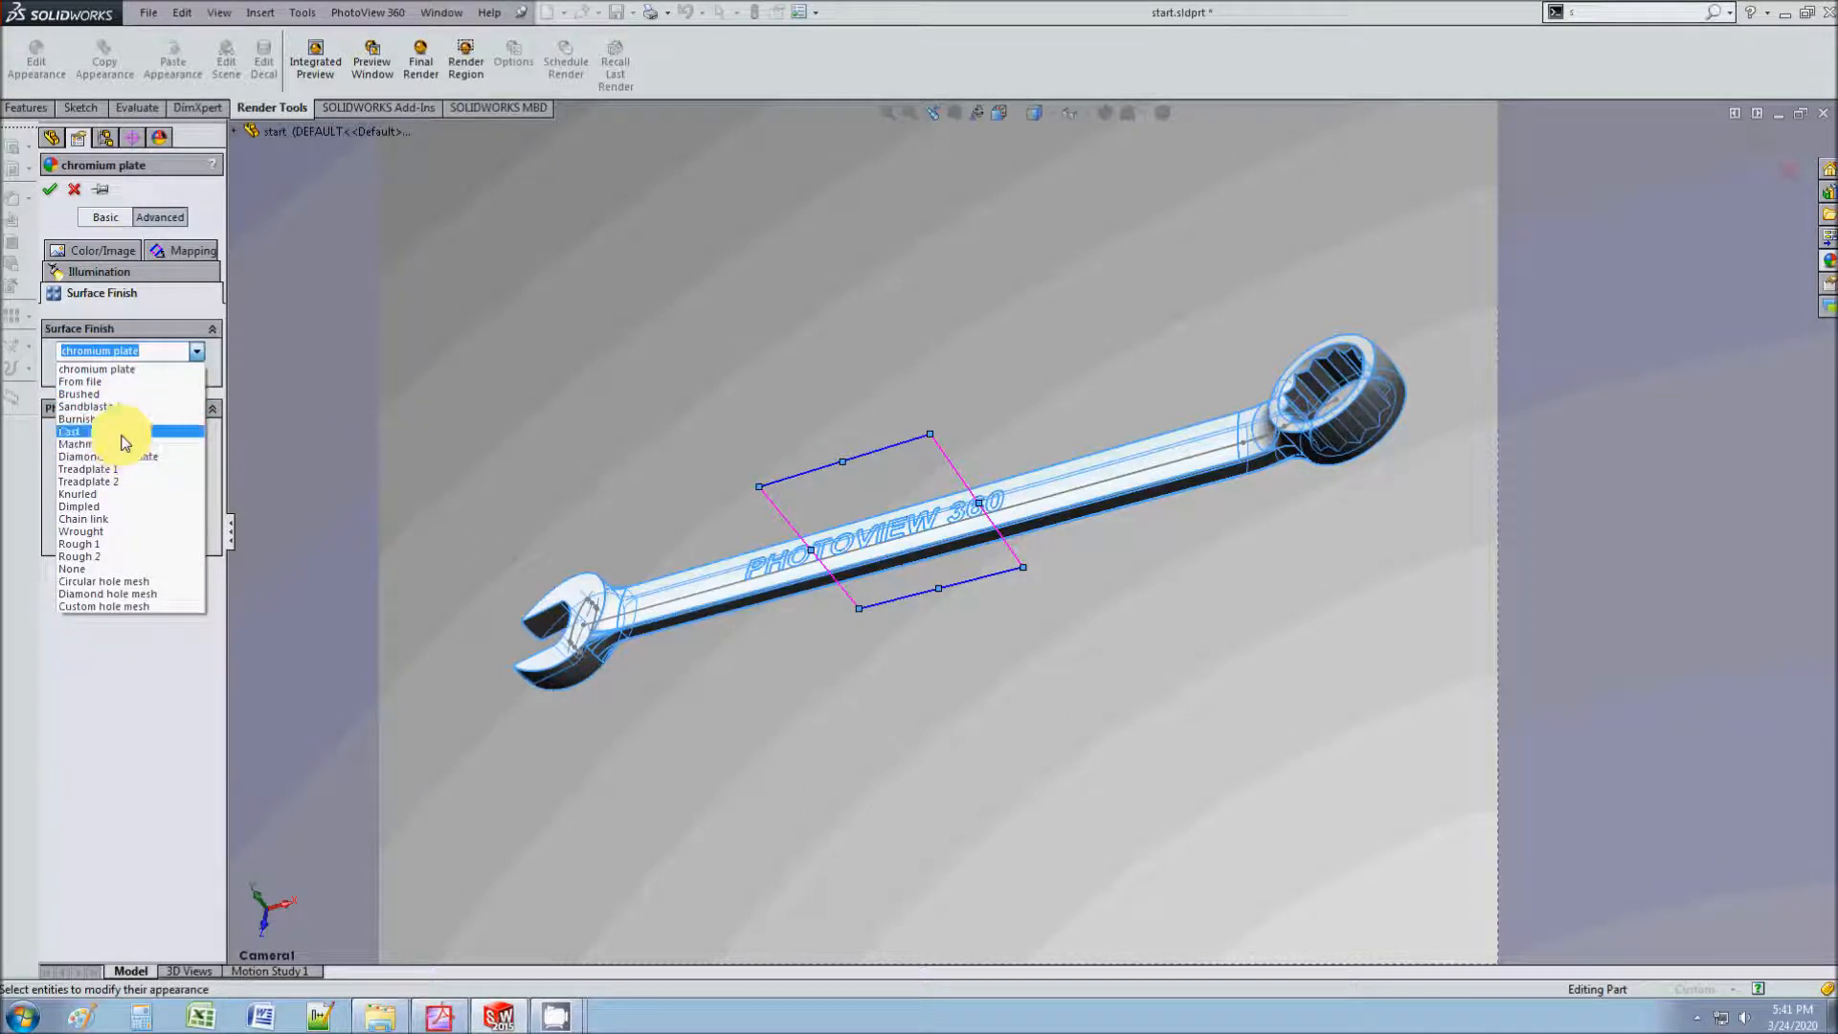
pyautogui.click(101, 676)
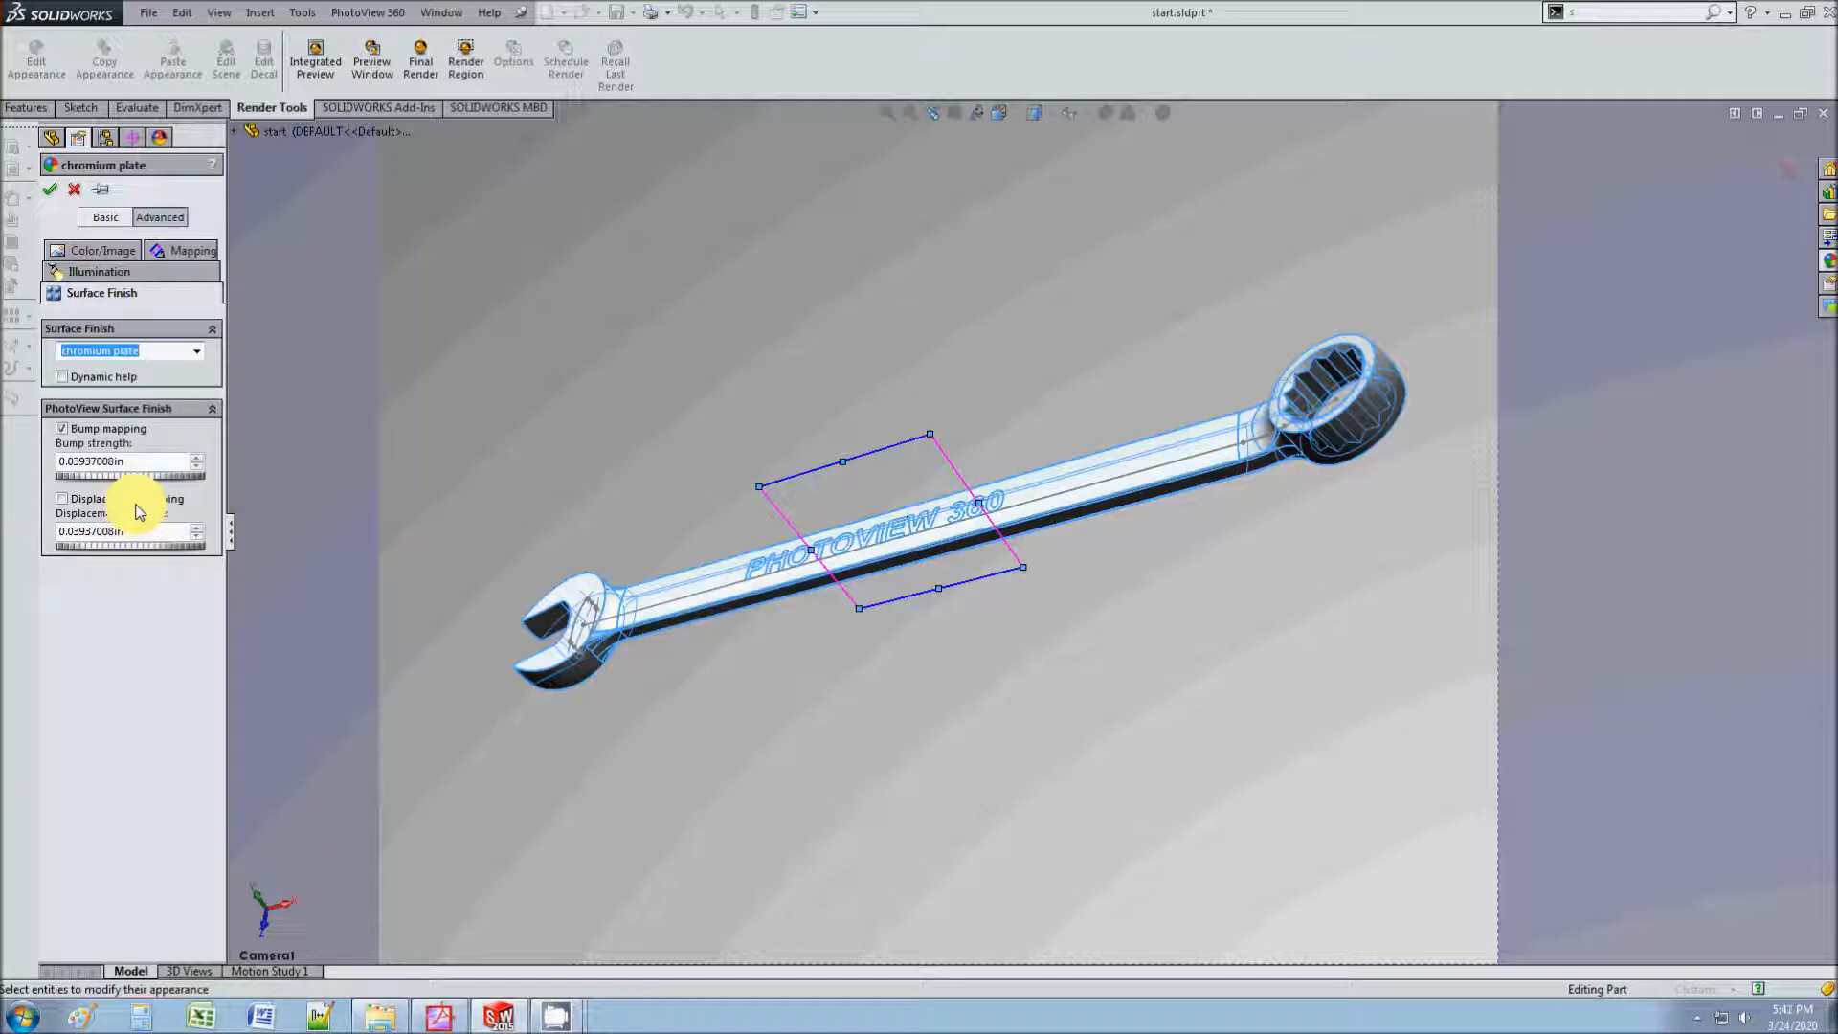
pyautogui.click(50, 192)
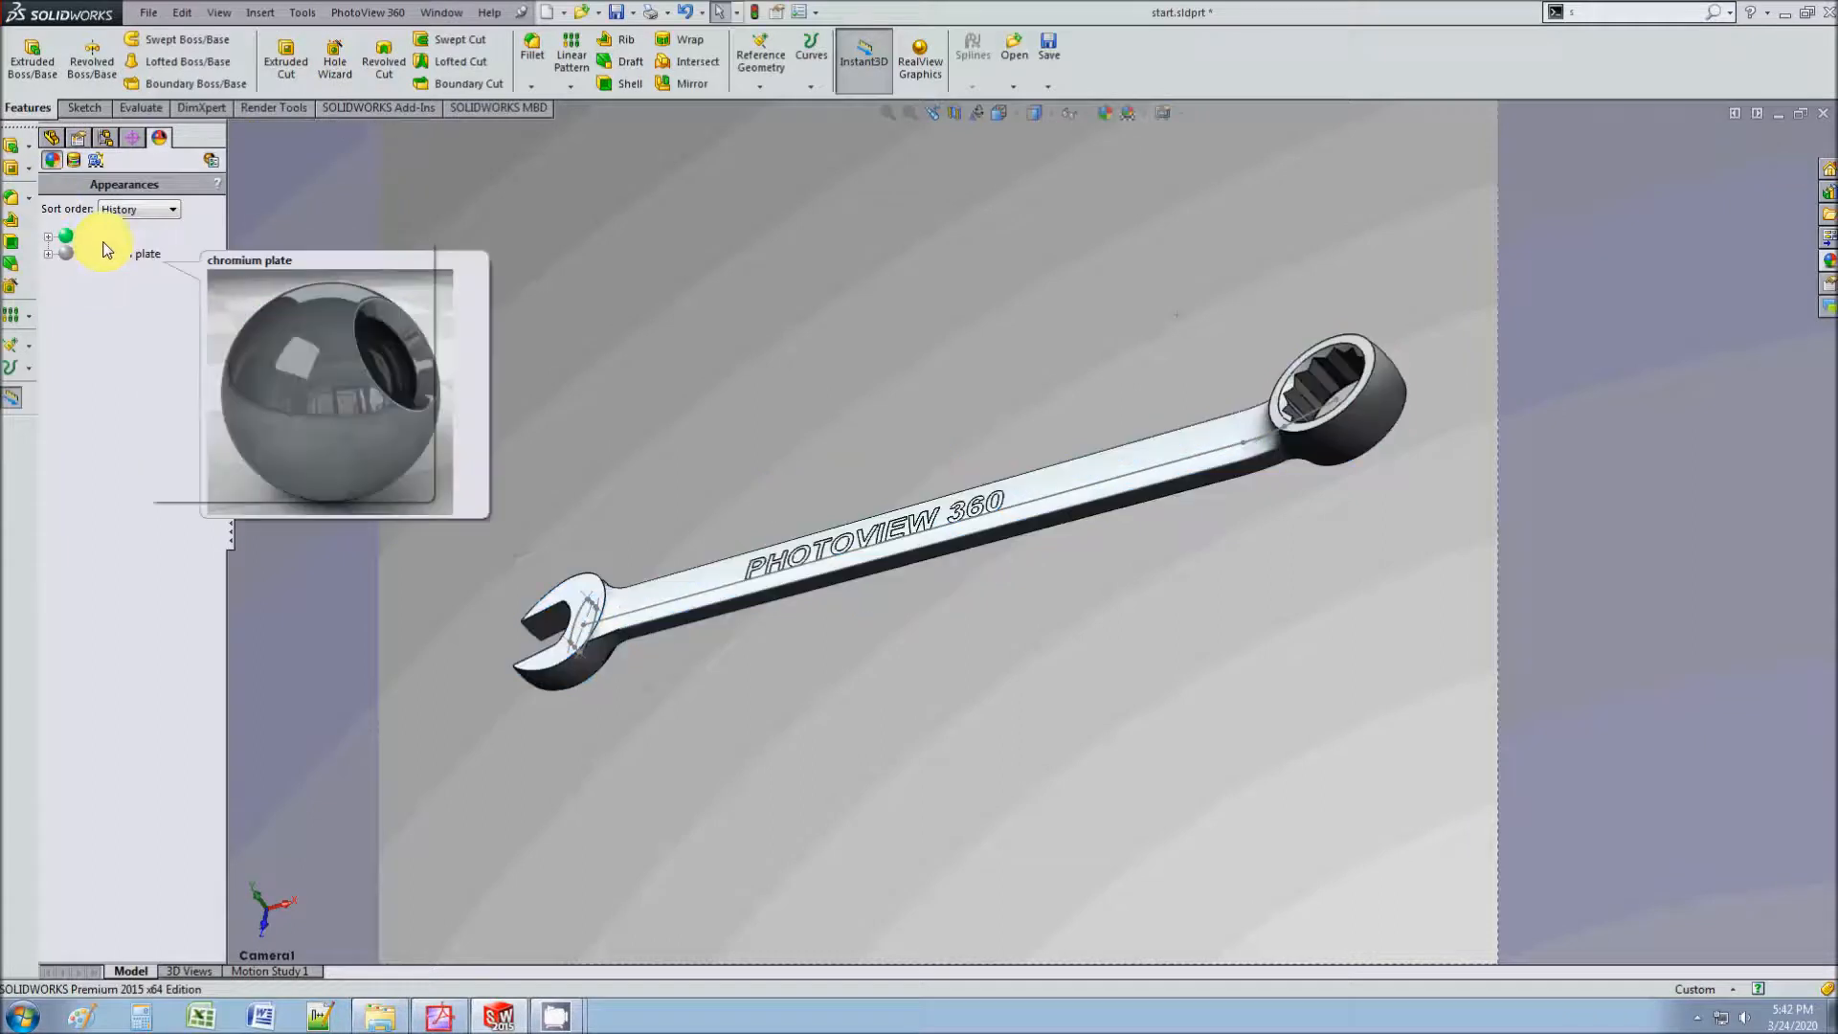
# Step: Try the Plain White, Rooftop and Courtyard Background scenes and switch back to the Backdrop - Grey with Overhead Light scene
pyautogui.click(1139, 116)
pyautogui.click(1160, 156)
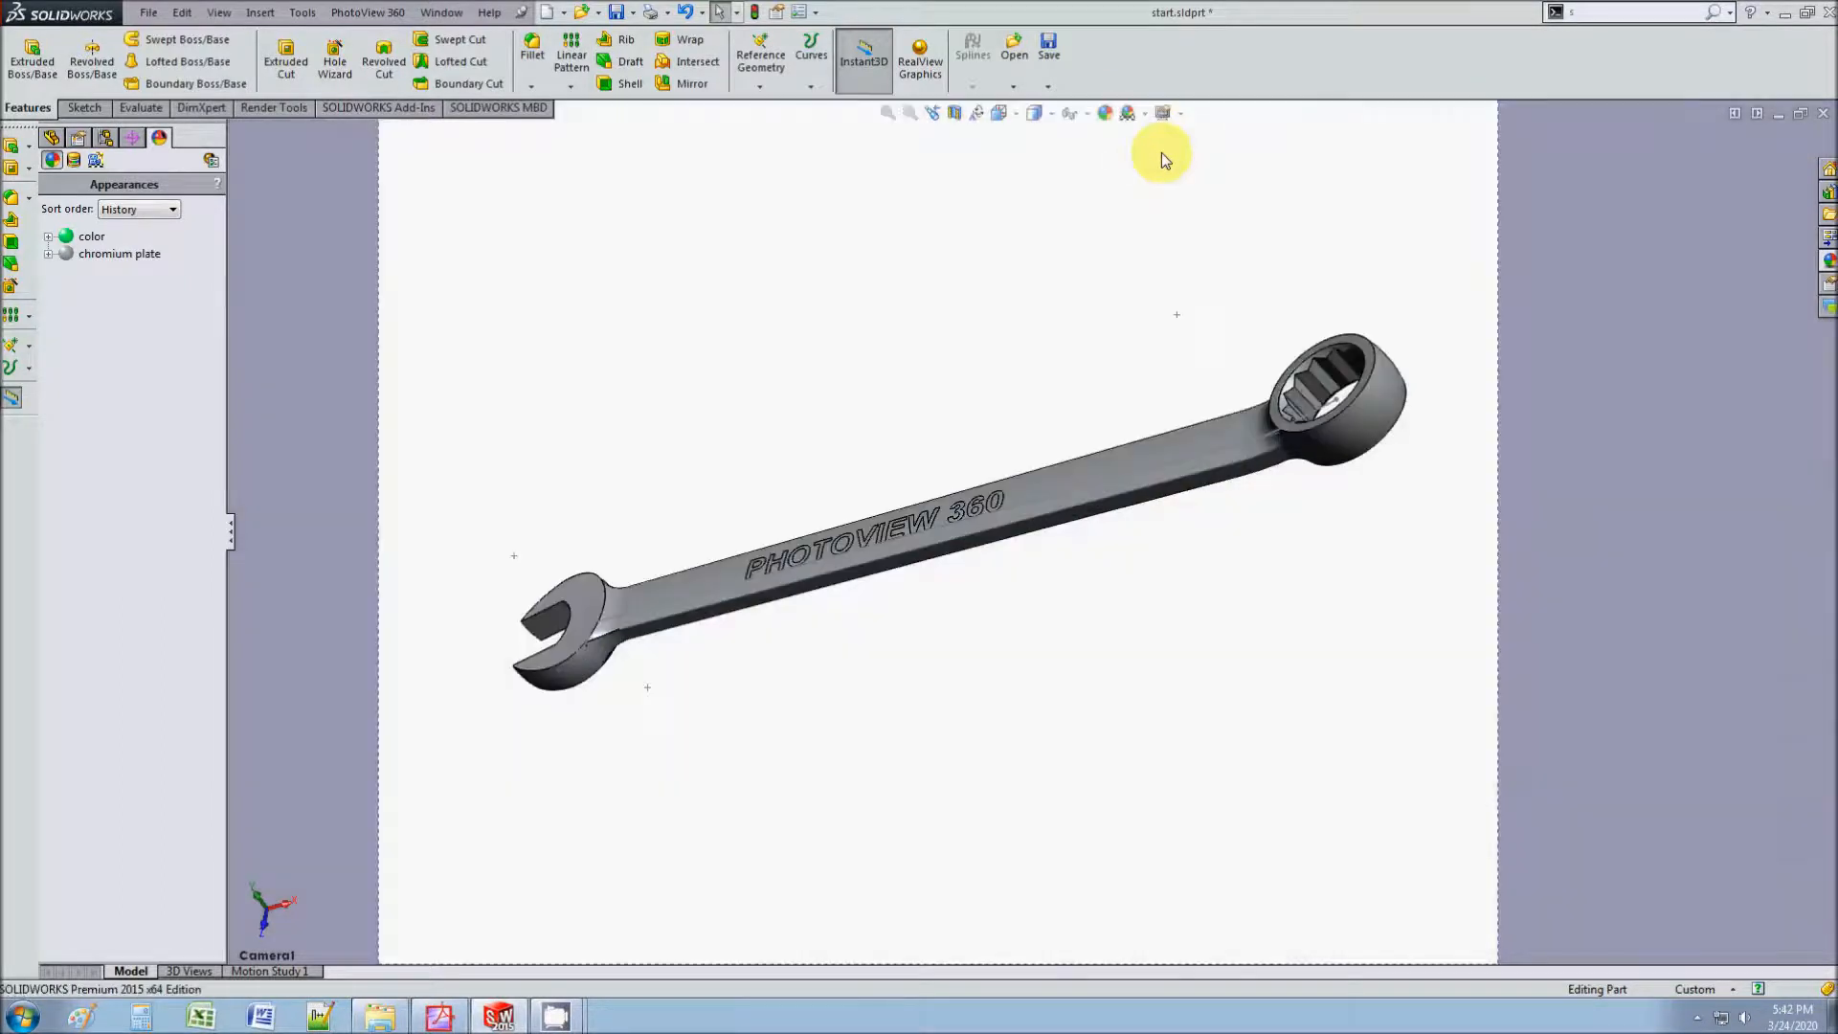
pyautogui.click(1147, 113)
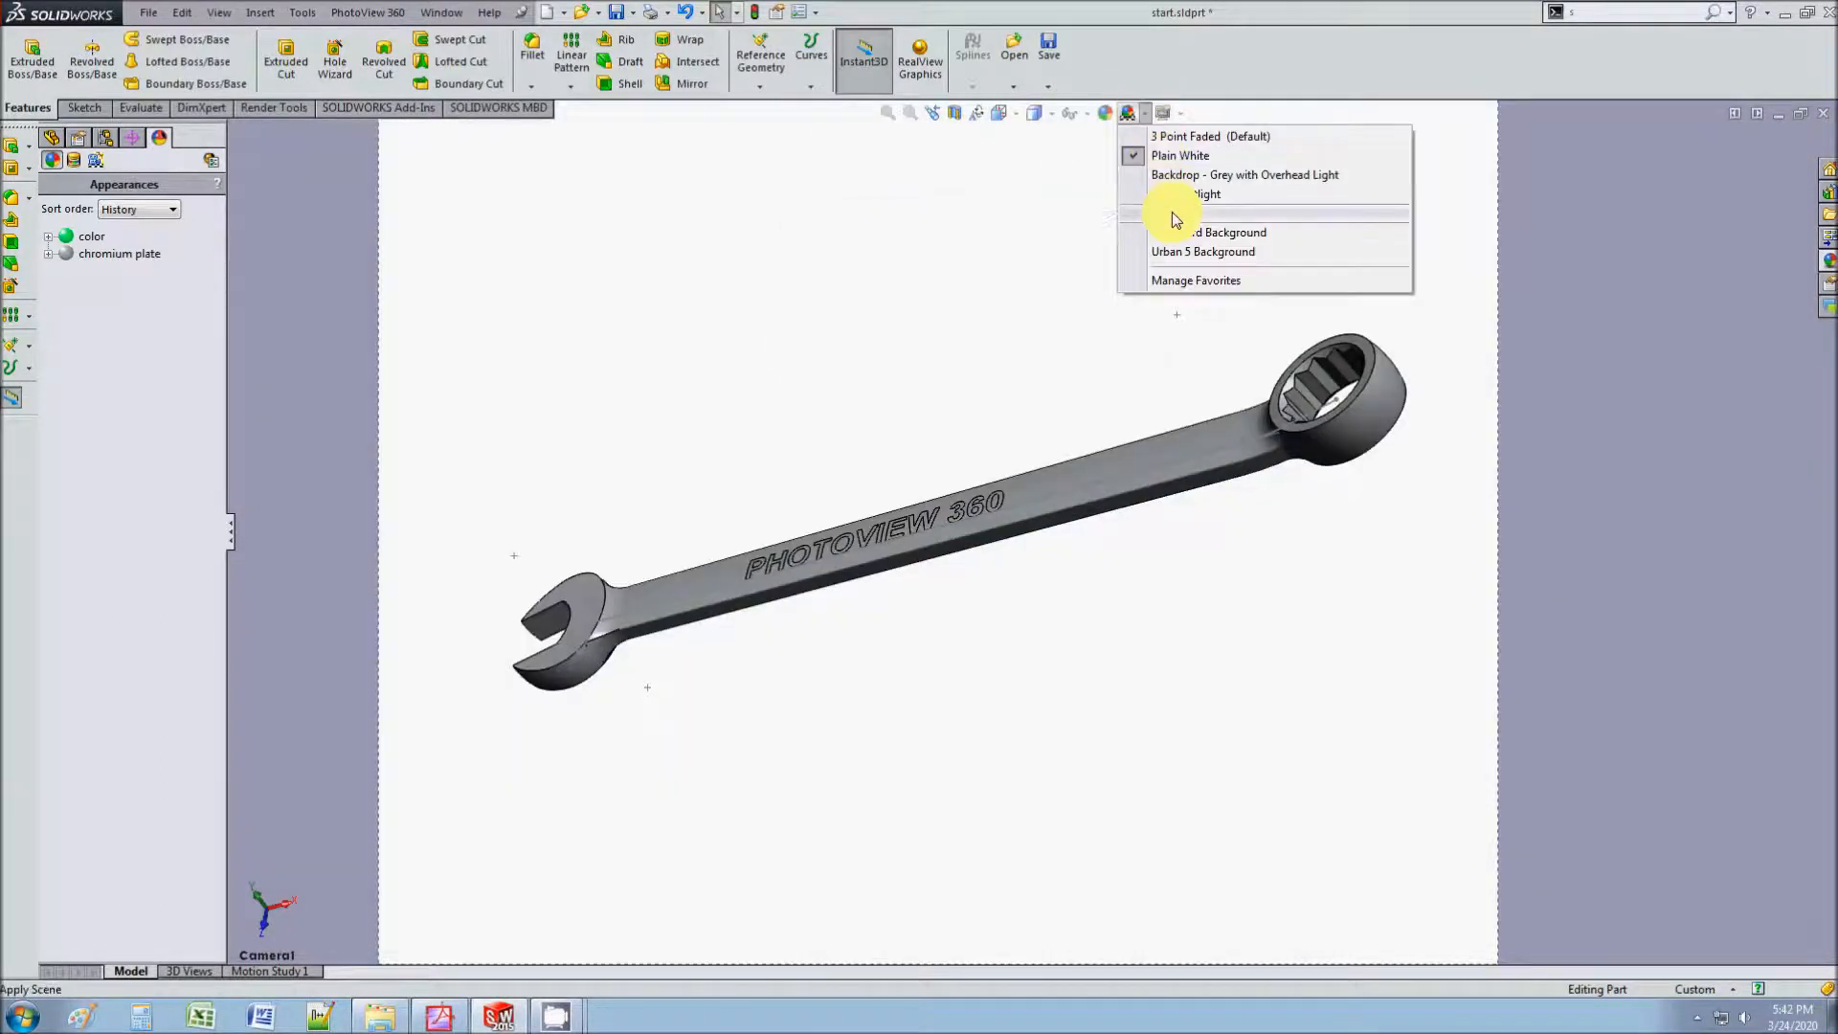
pyautogui.click(1176, 225)
pyautogui.click(1140, 111)
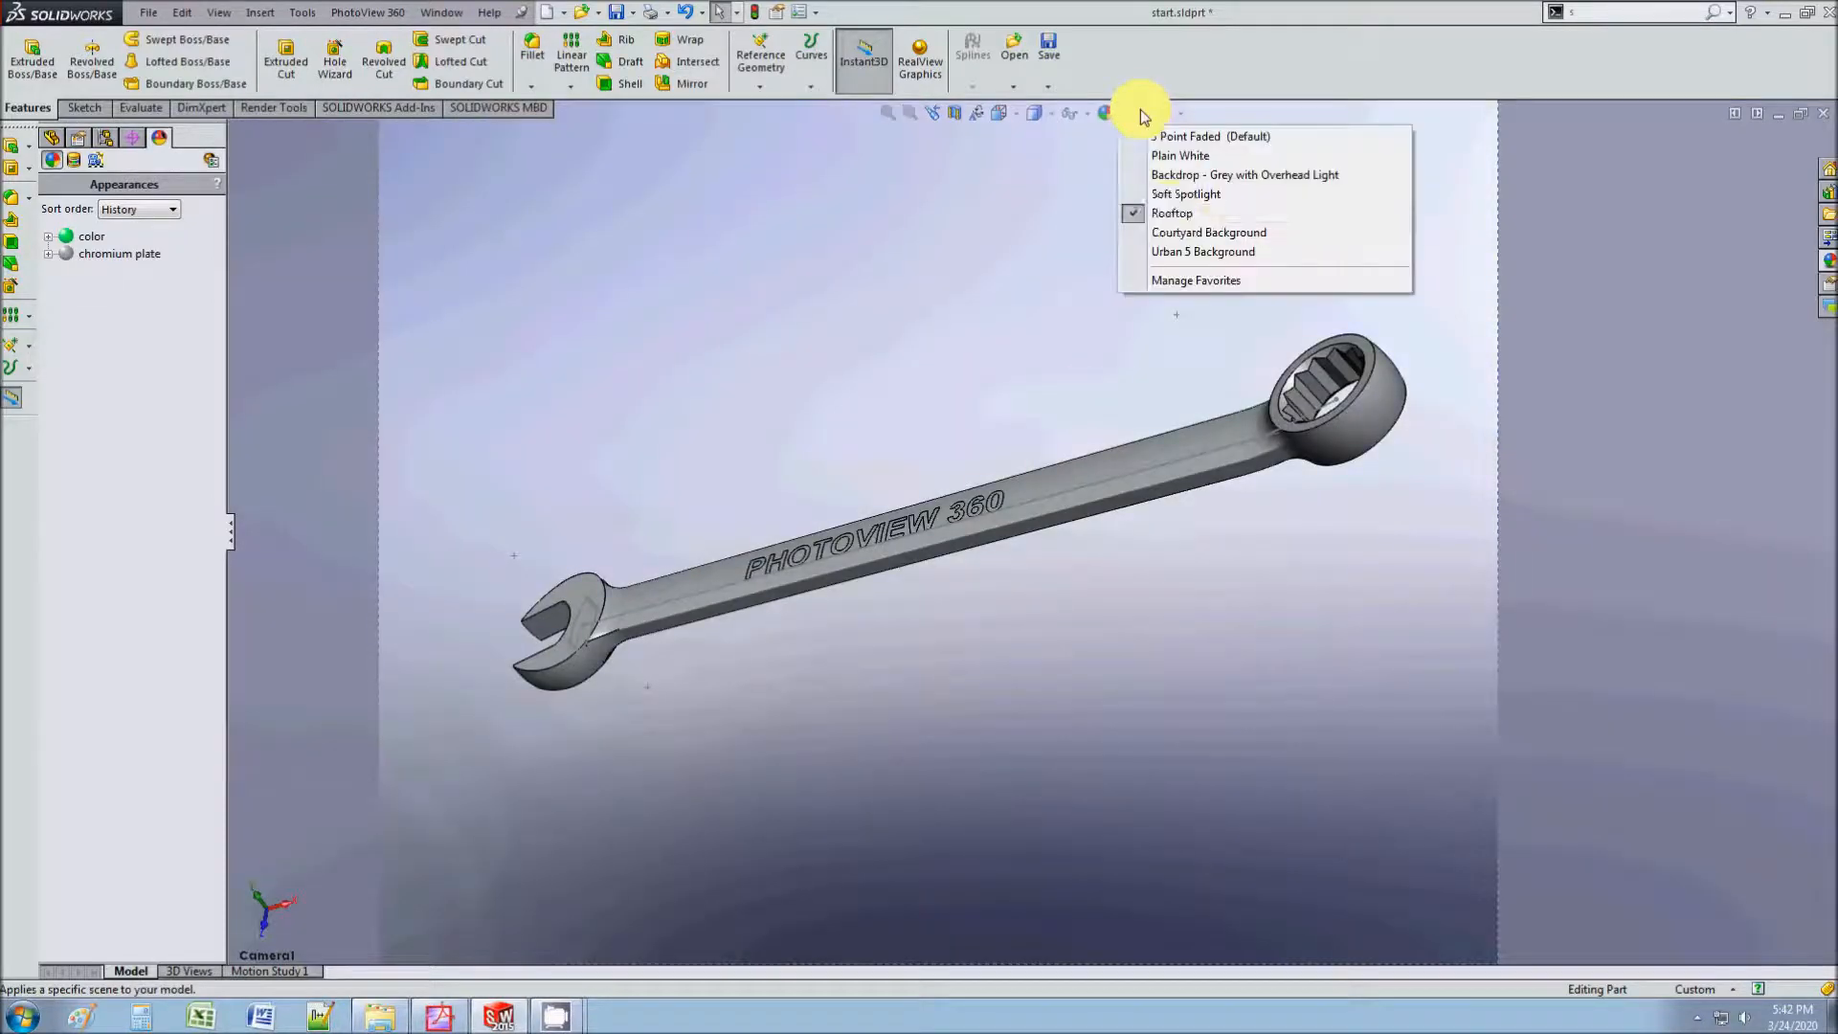
pyautogui.click(1175, 237)
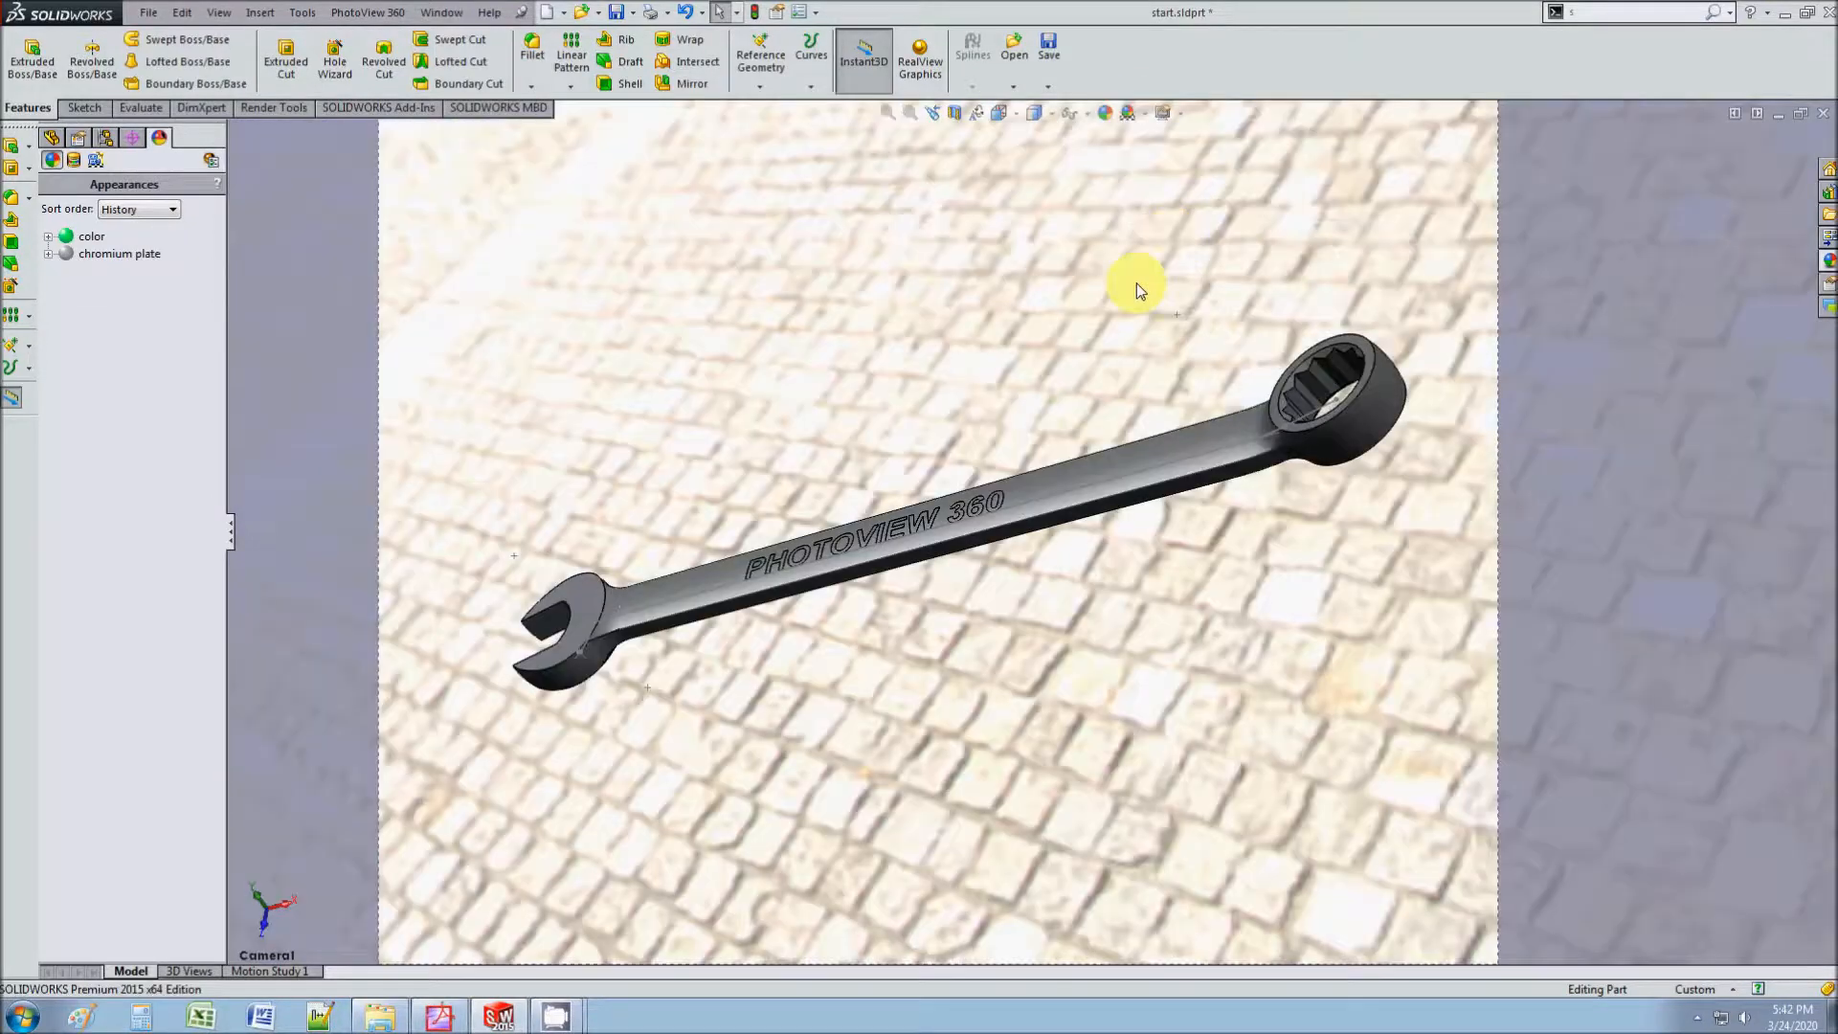
pyautogui.click(1145, 112)
pyautogui.click(1156, 175)
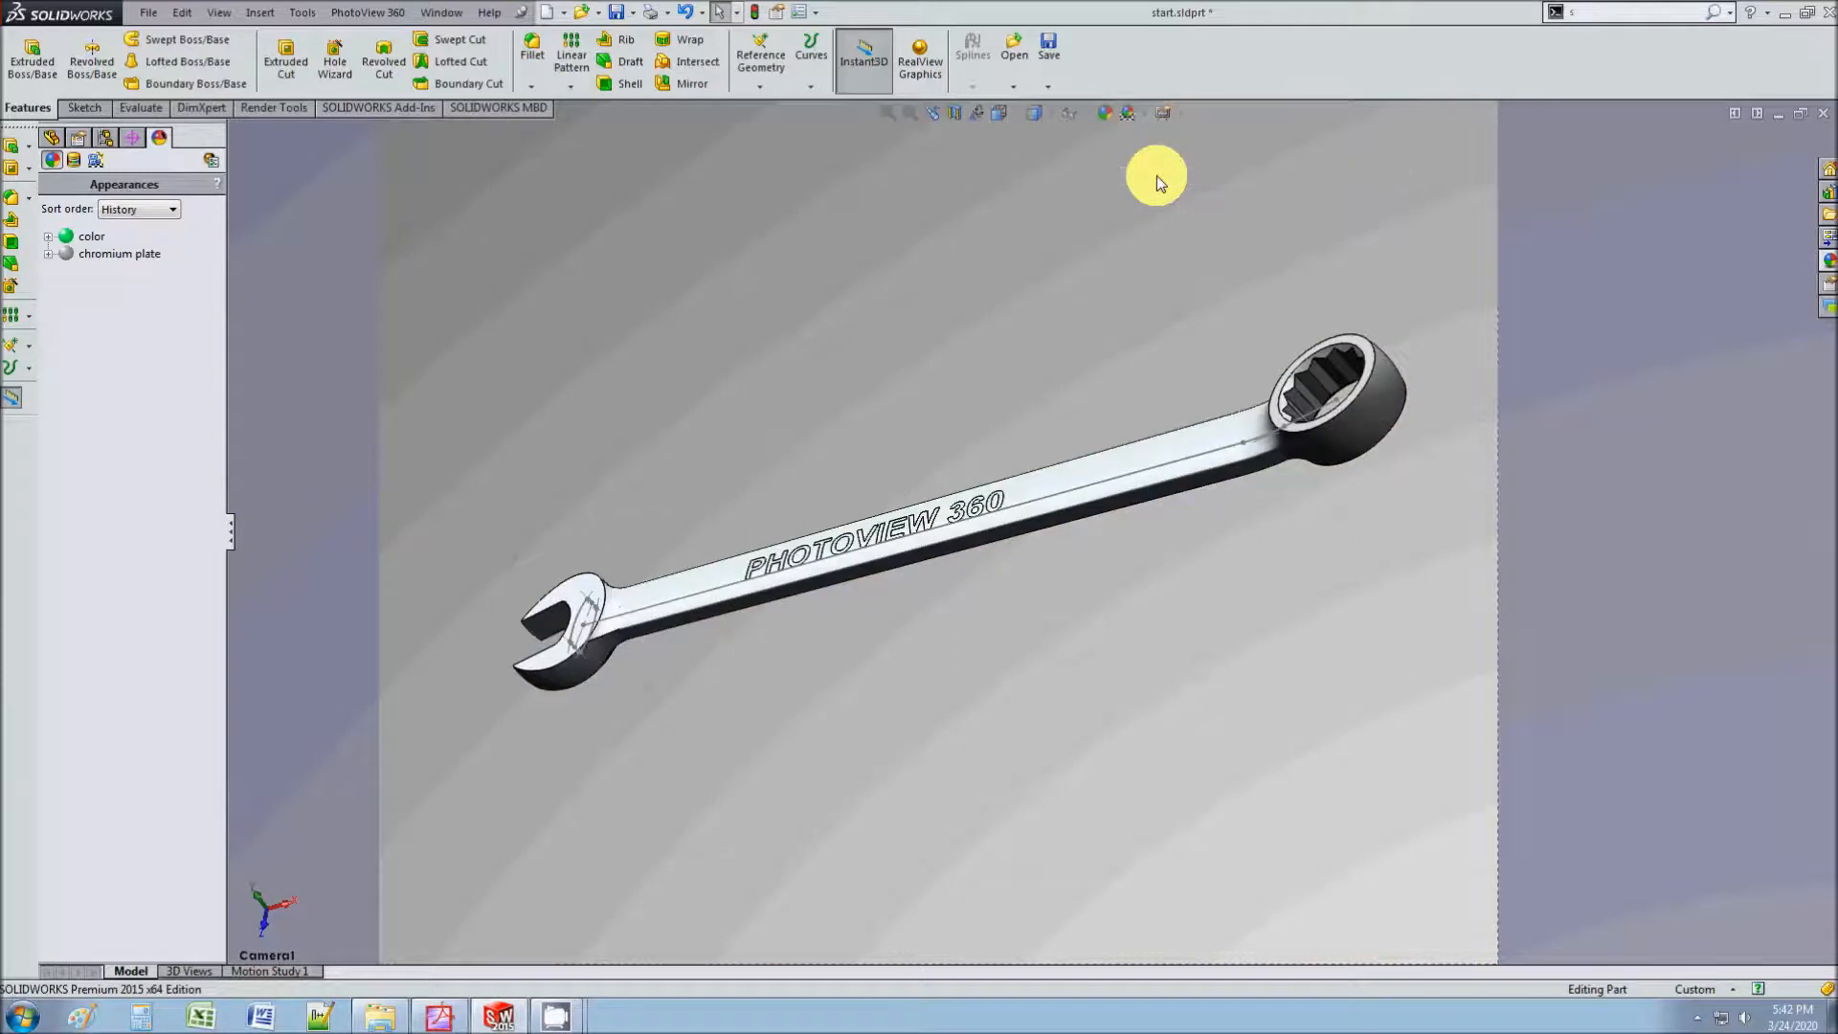
# Step: Open the Basic Scenes library and apply a different scene to the wrench part
pyautogui.click(1827, 259)
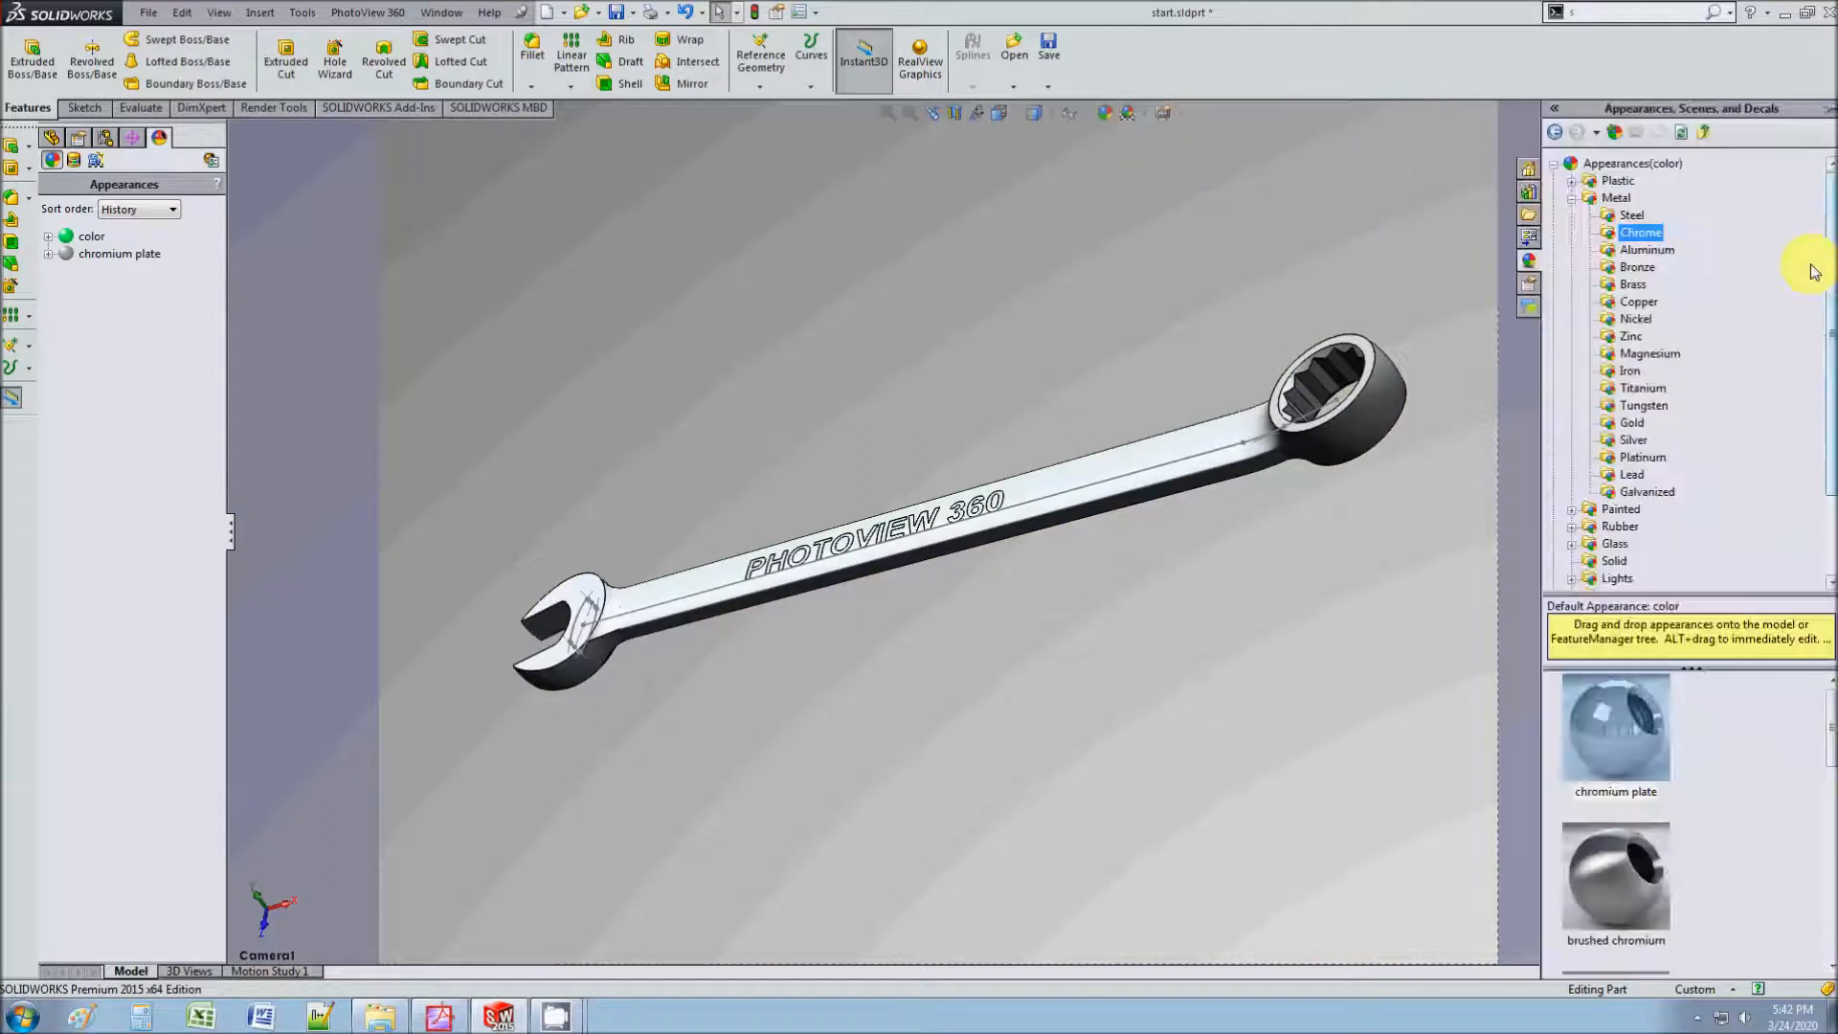
pyautogui.click(1555, 165)
pyautogui.click(1555, 181)
pyautogui.click(1633, 197)
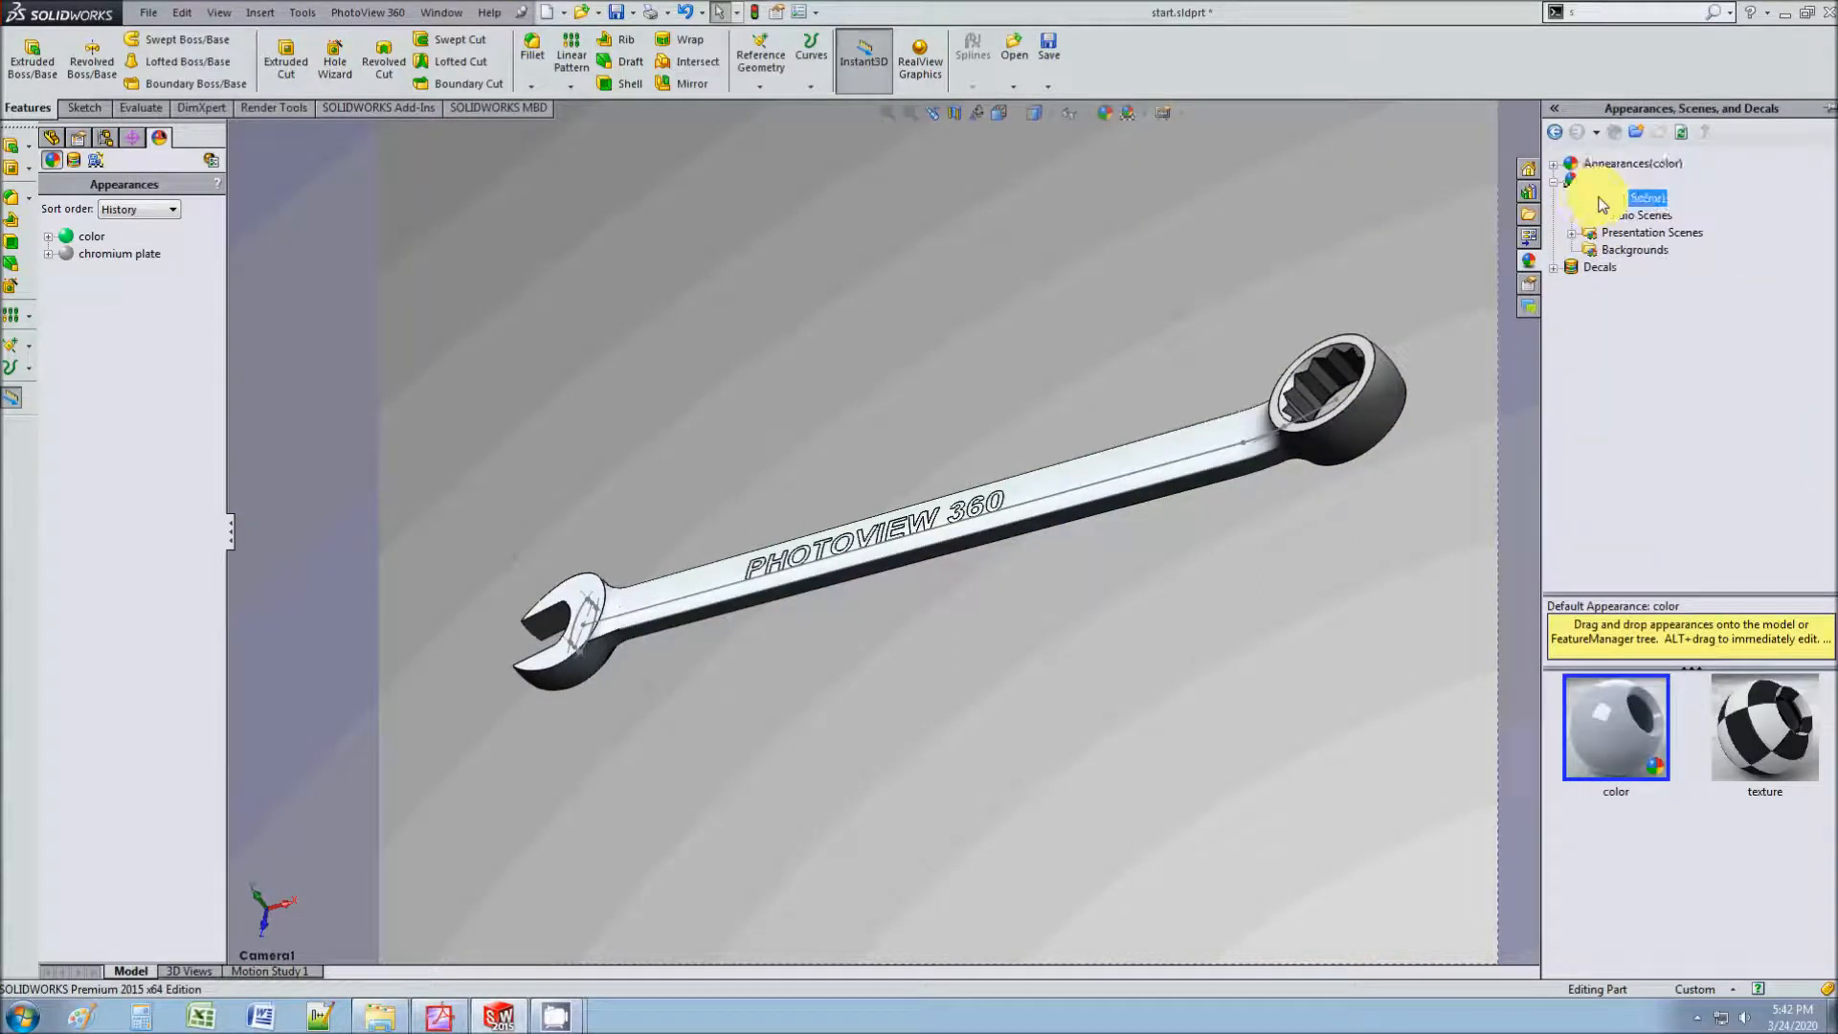
pyautogui.scroll(-5, 1693, 739)
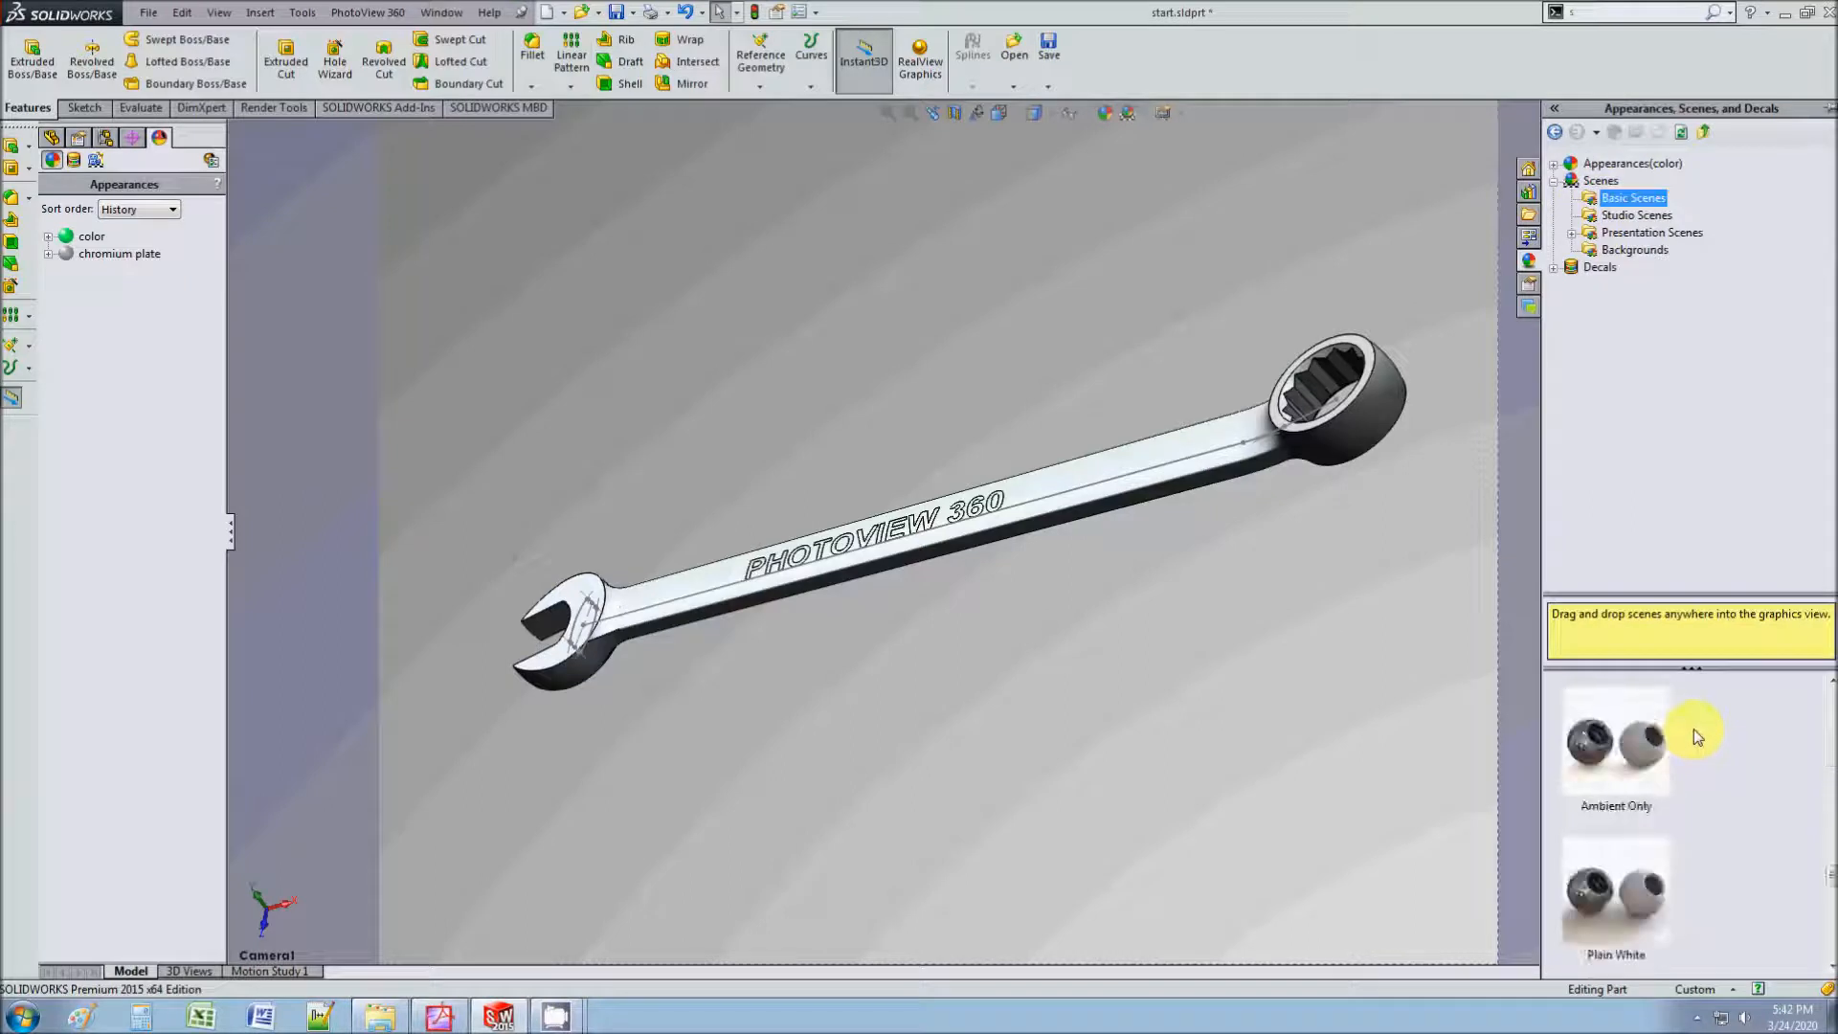
pyautogui.moveTo(1663, 750); pyautogui.dragTo(1172, 689)
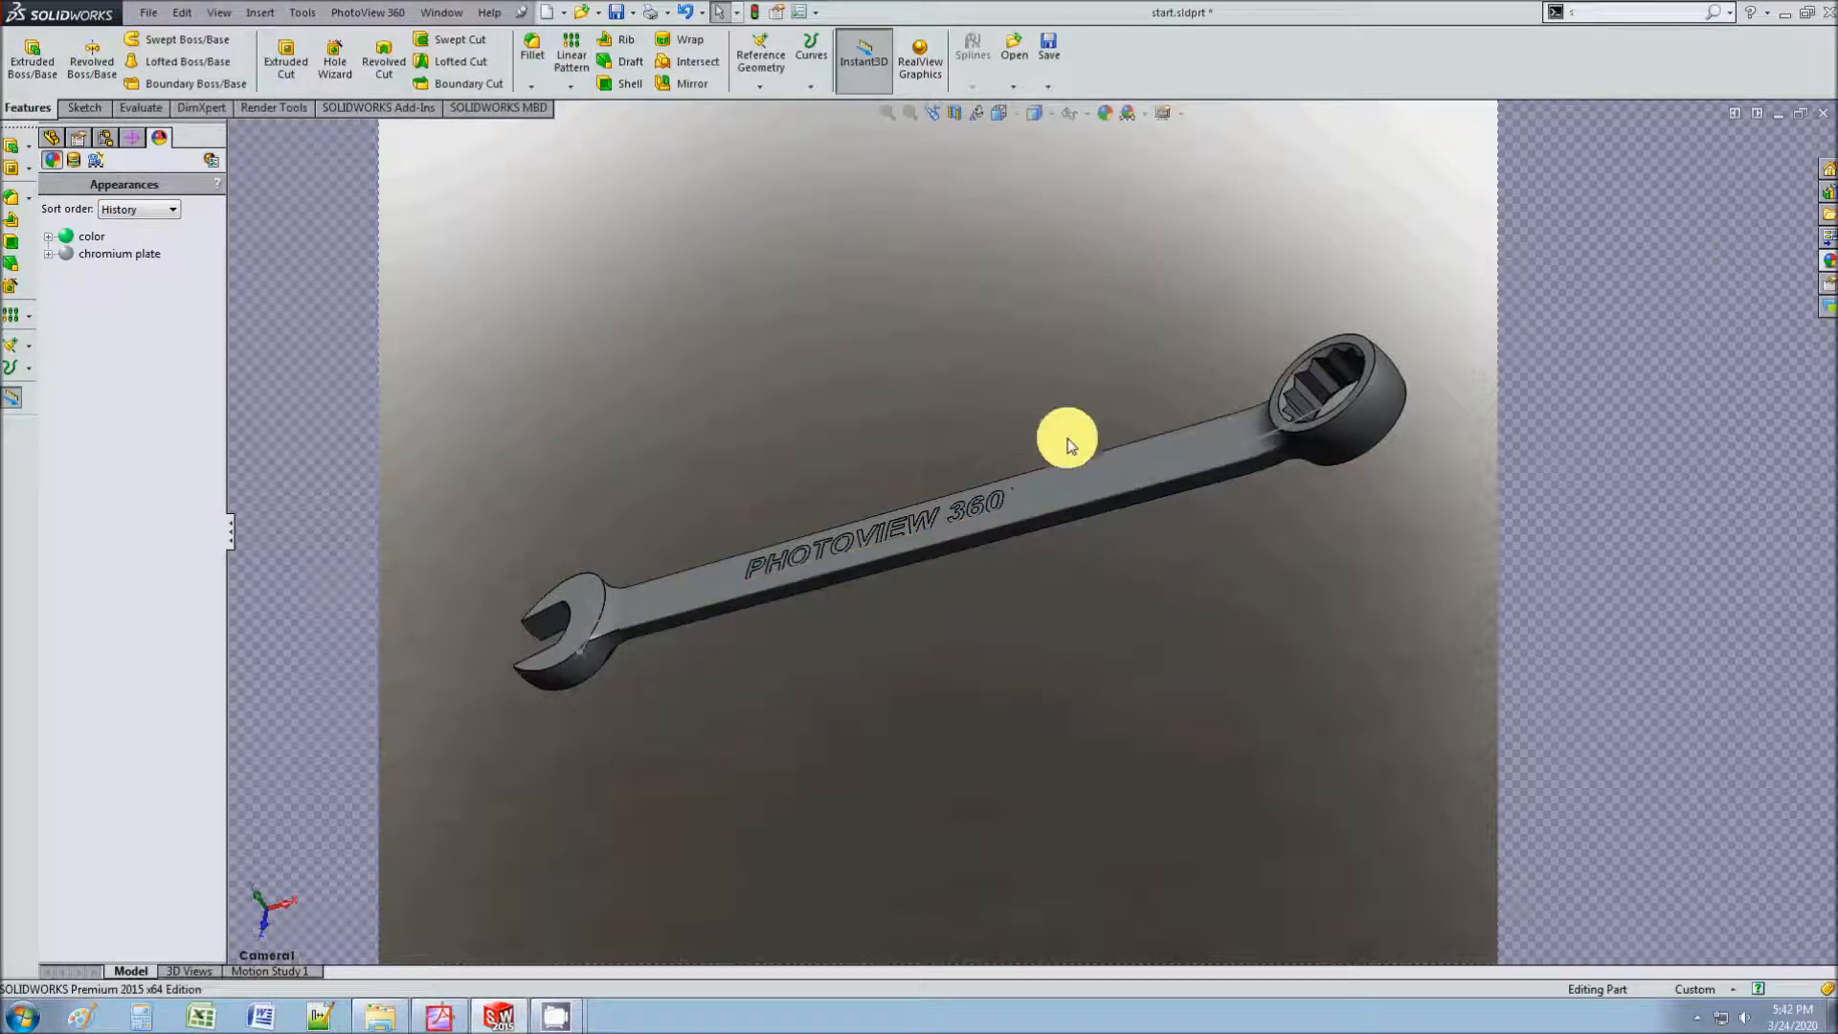
pyautogui.click(247, 19)
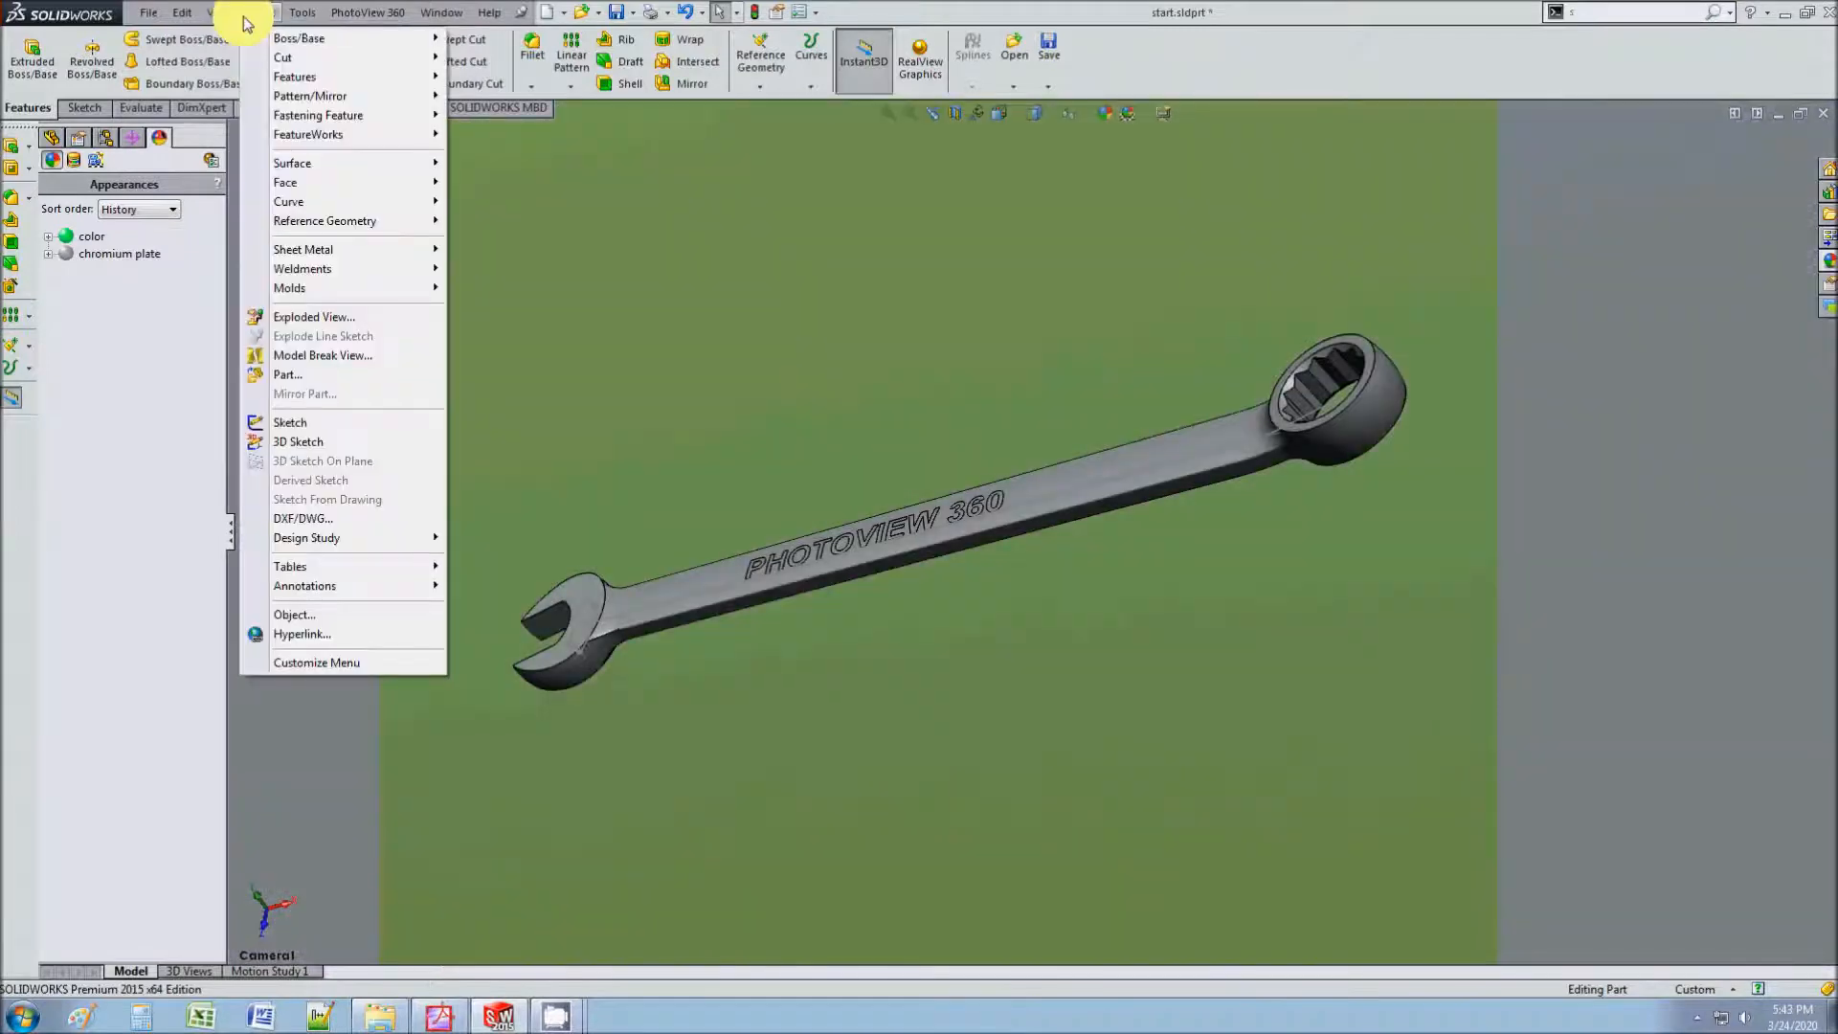
pyautogui.moveTo(215, 21)
pyautogui.moveTo(335, 125)
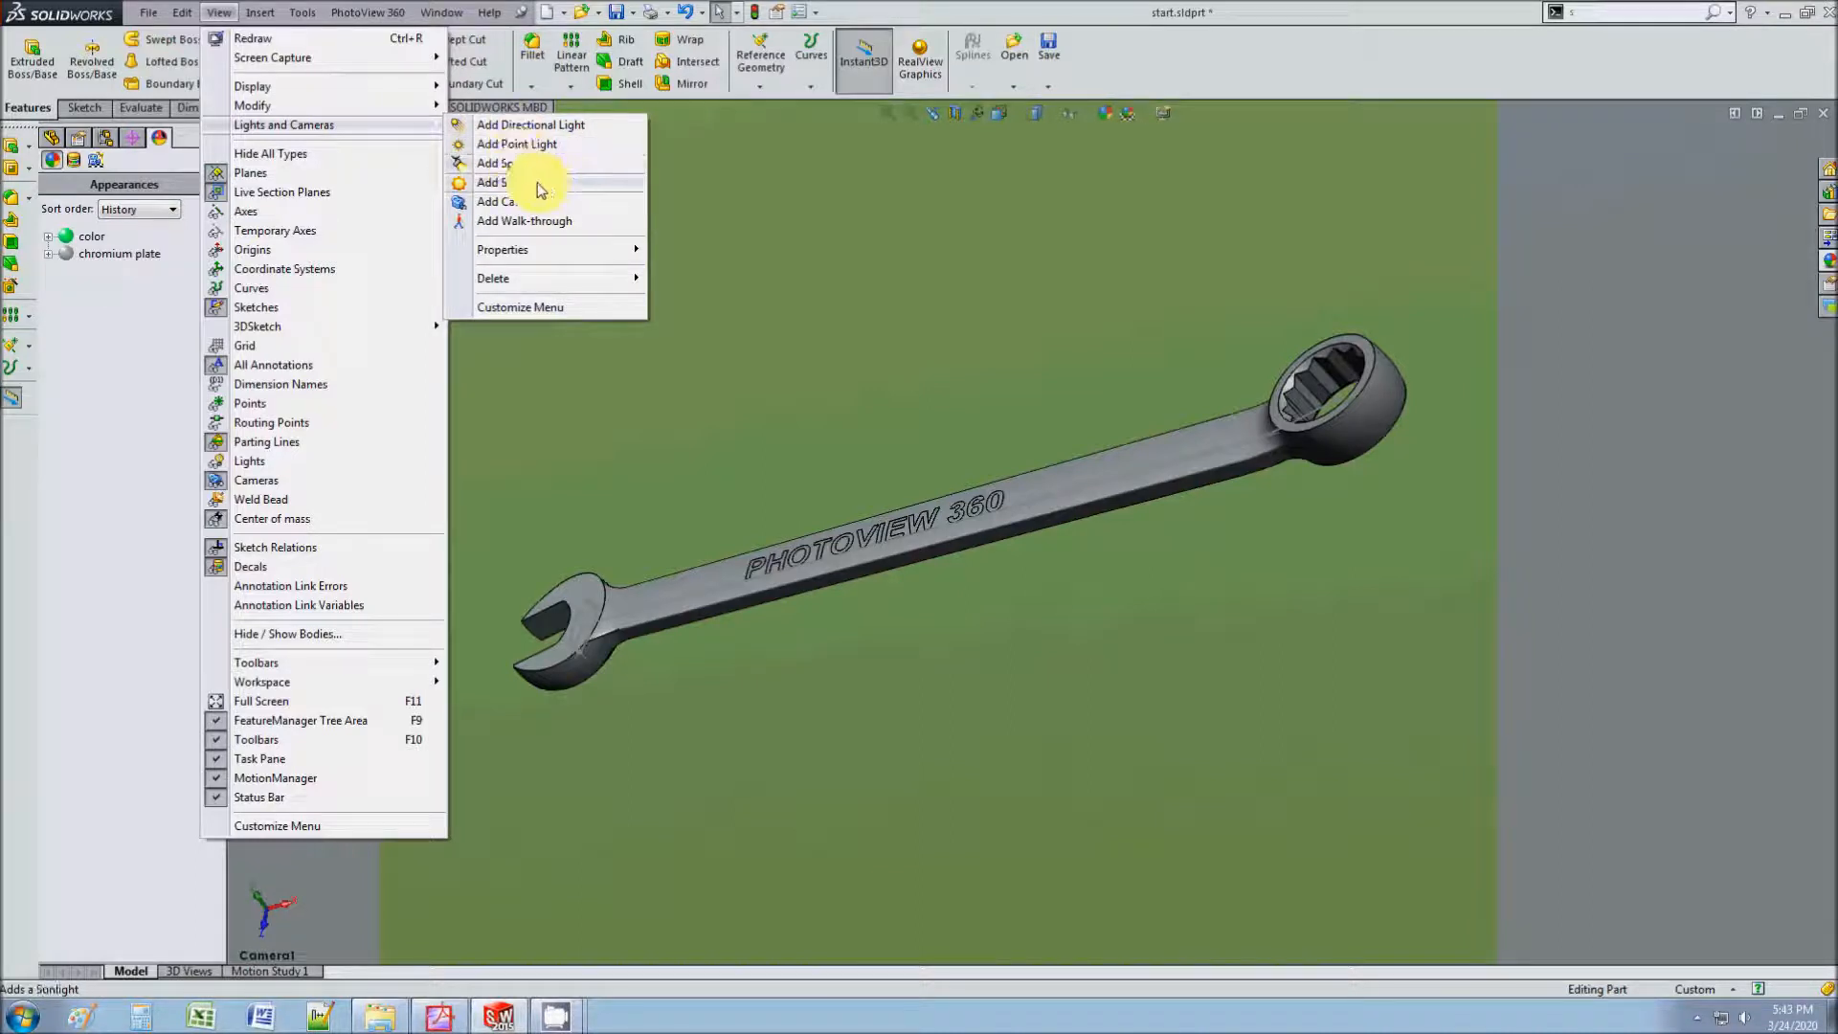
pyautogui.click(1008, 14)
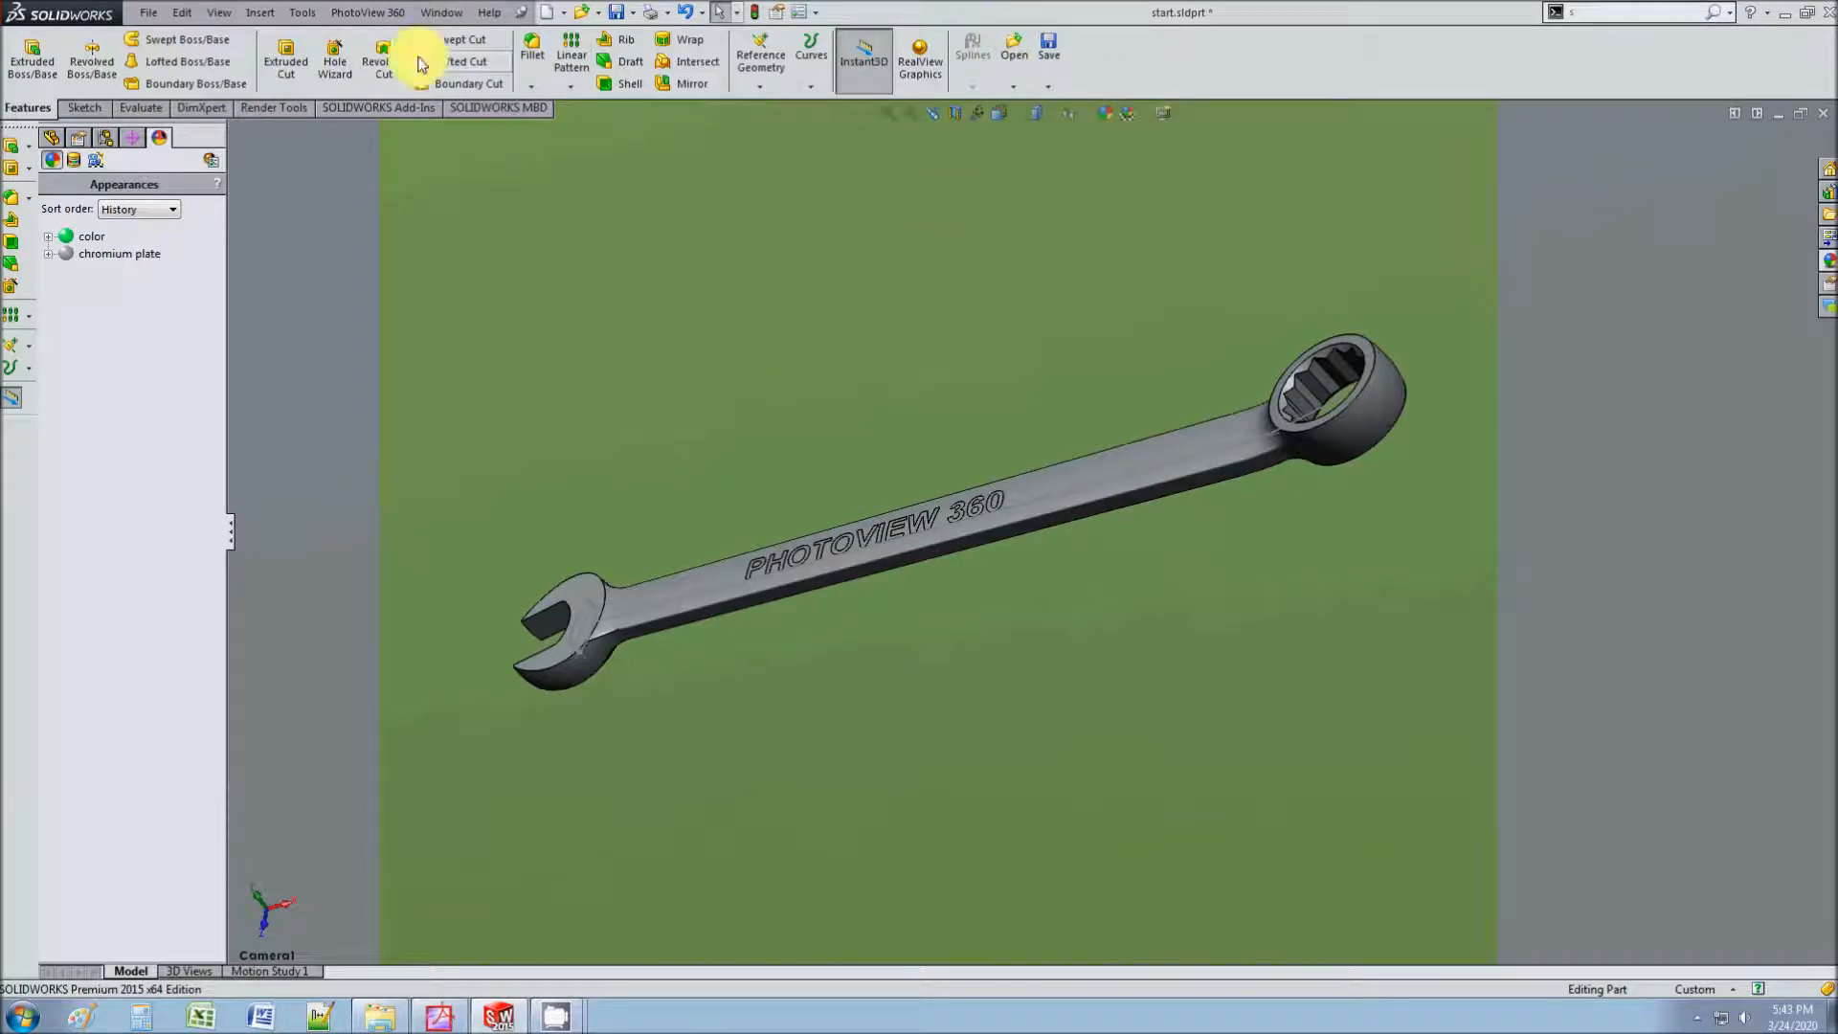
# Step: Examine the PhotoView 360 options for output image, render quality, bloom, contour rendering, caustics and network rendering, and close them without changes
pyautogui.click(369, 13)
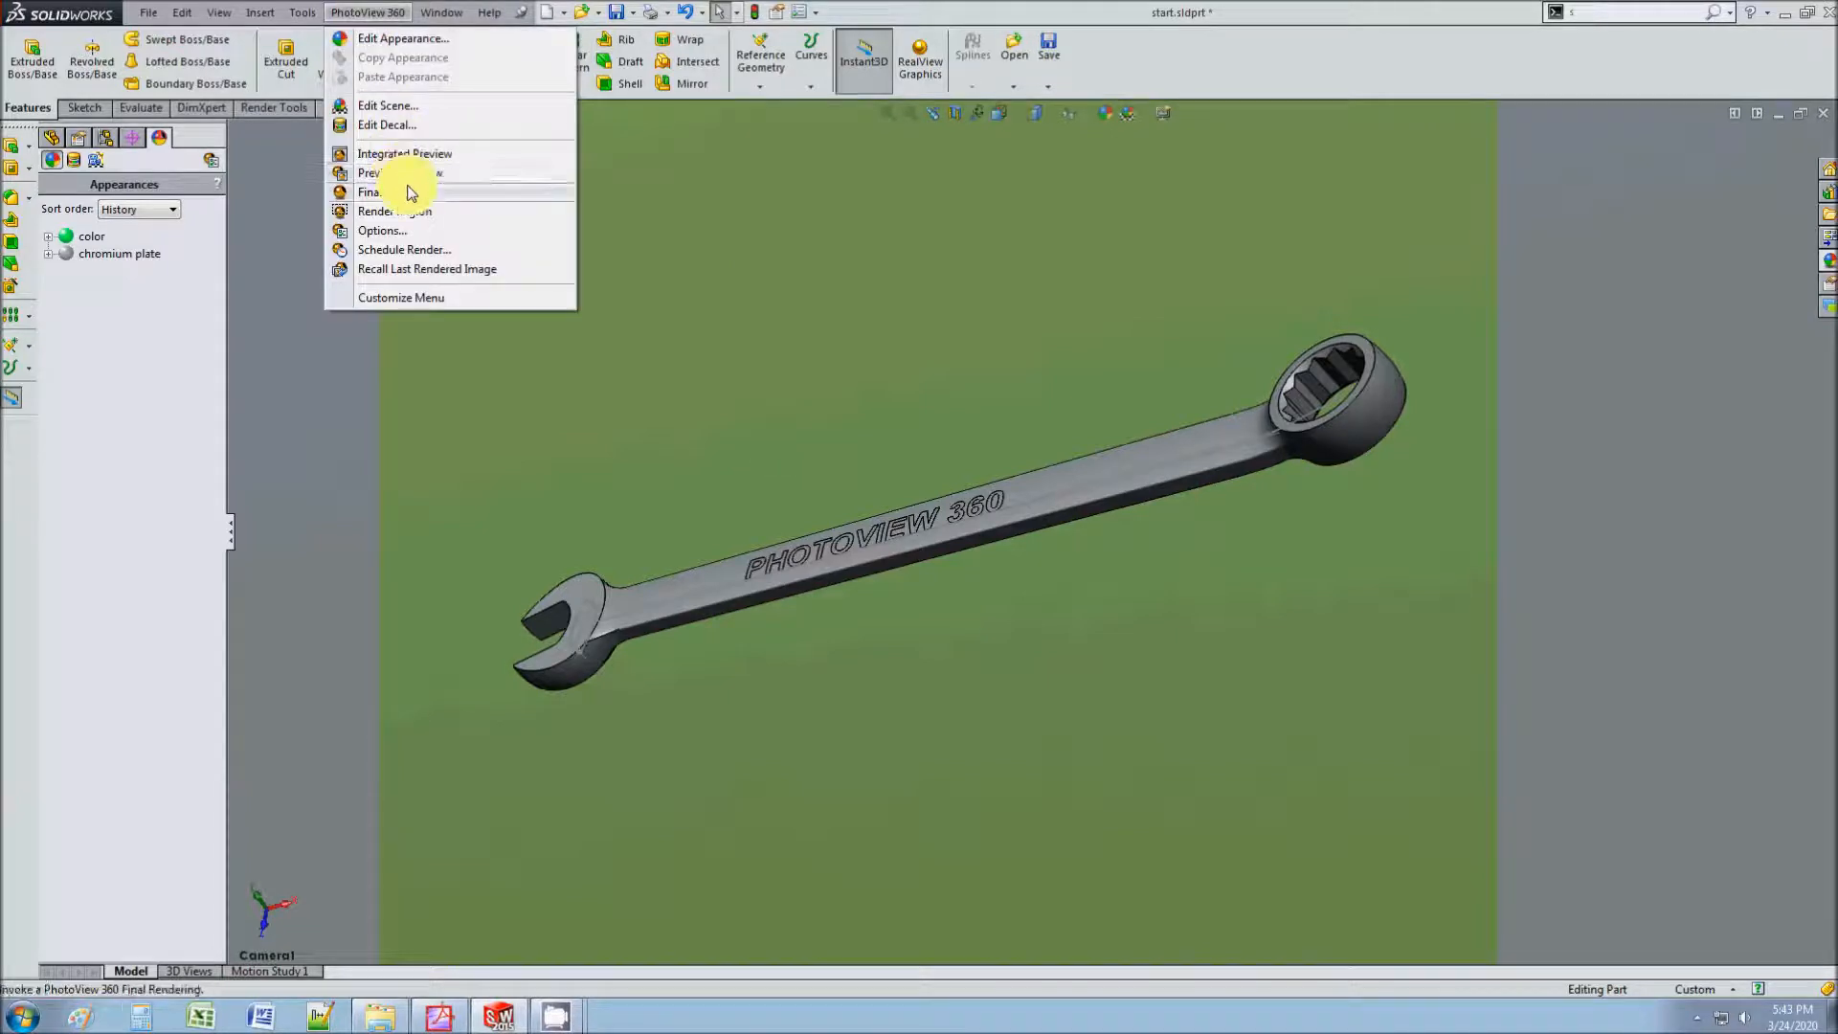
pyautogui.click(414, 230)
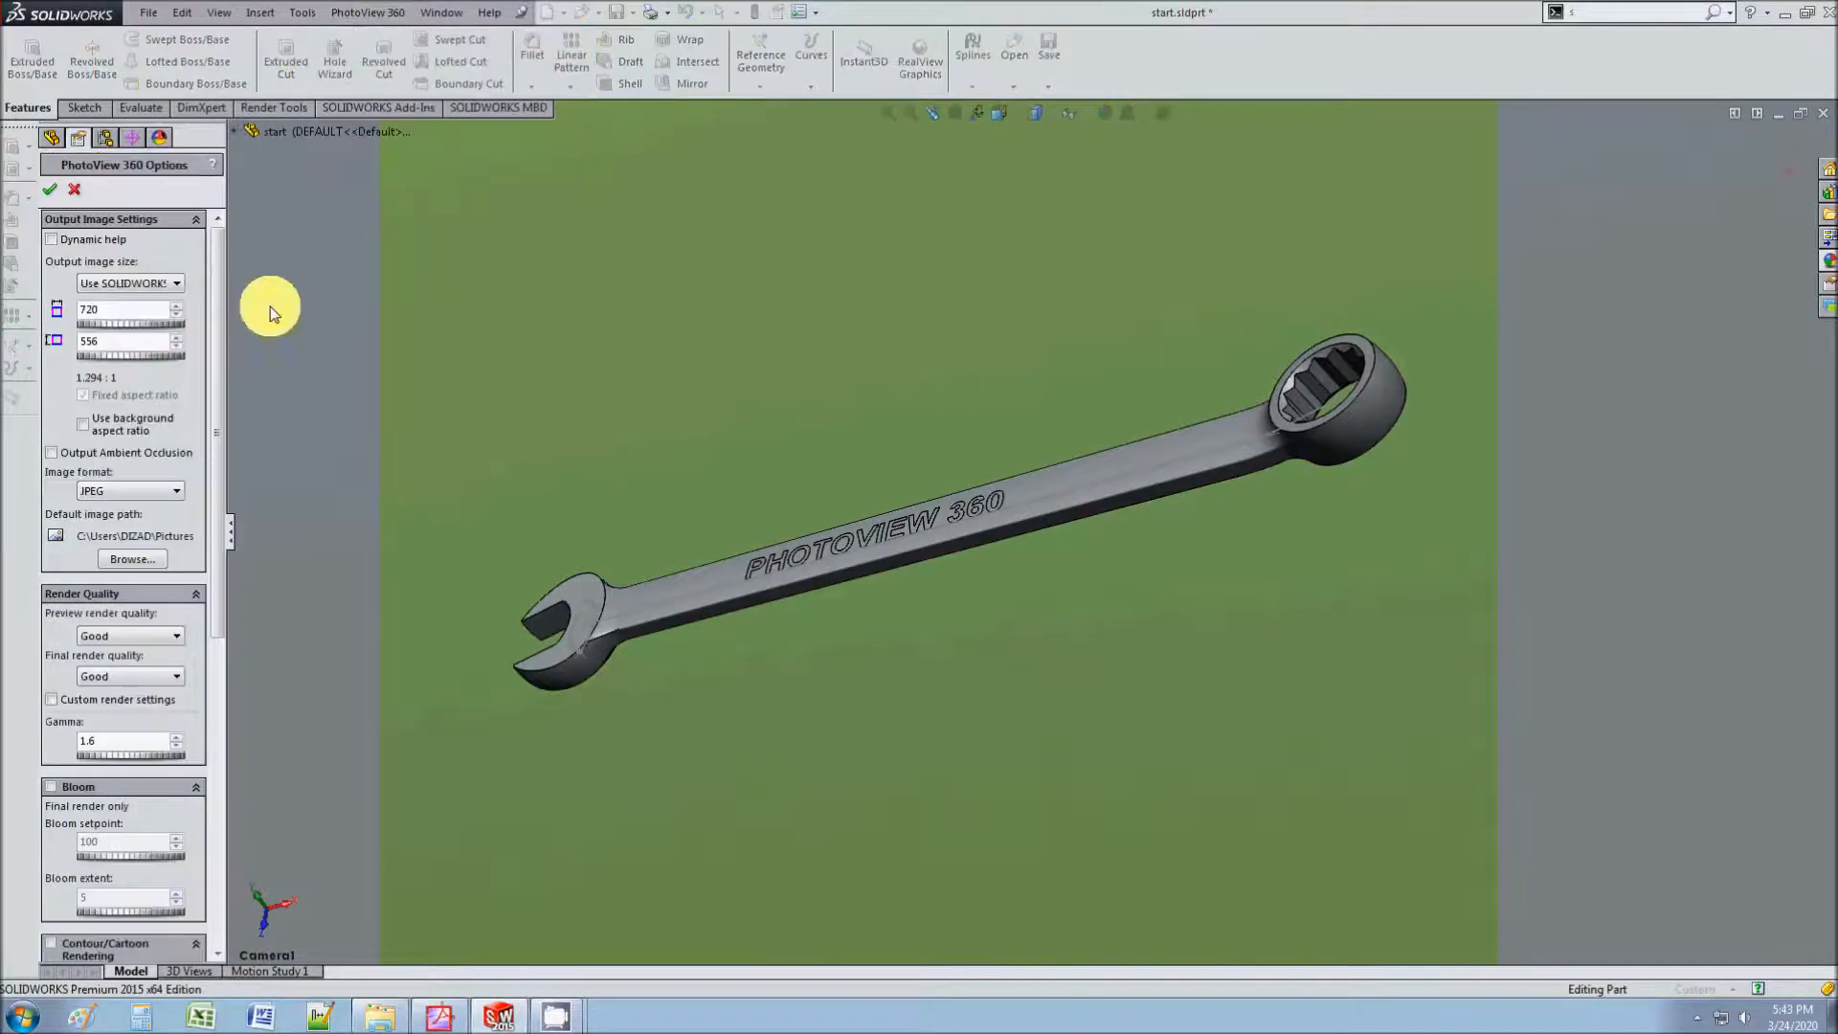
pyautogui.moveTo(216, 379); pyautogui.dragTo(226, 624)
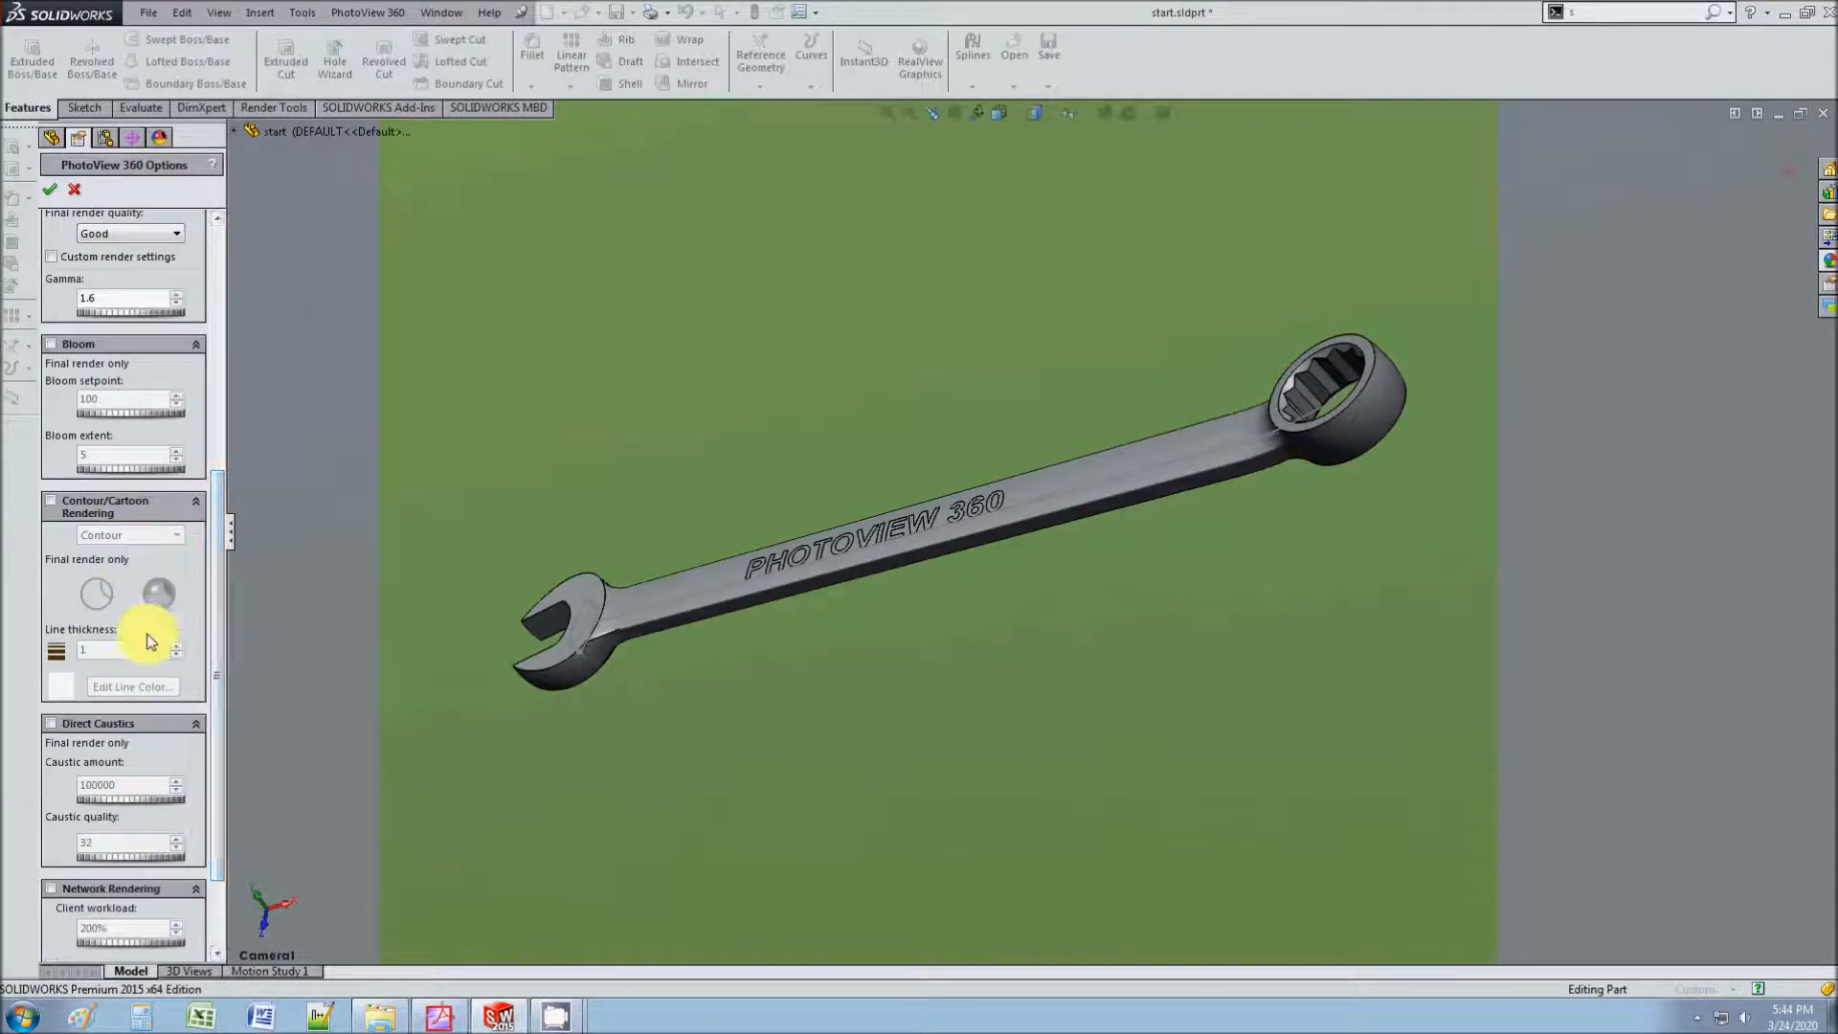
pyautogui.moveTo(217, 756); pyautogui.dragTo(50, 203)
pyautogui.click(73, 190)
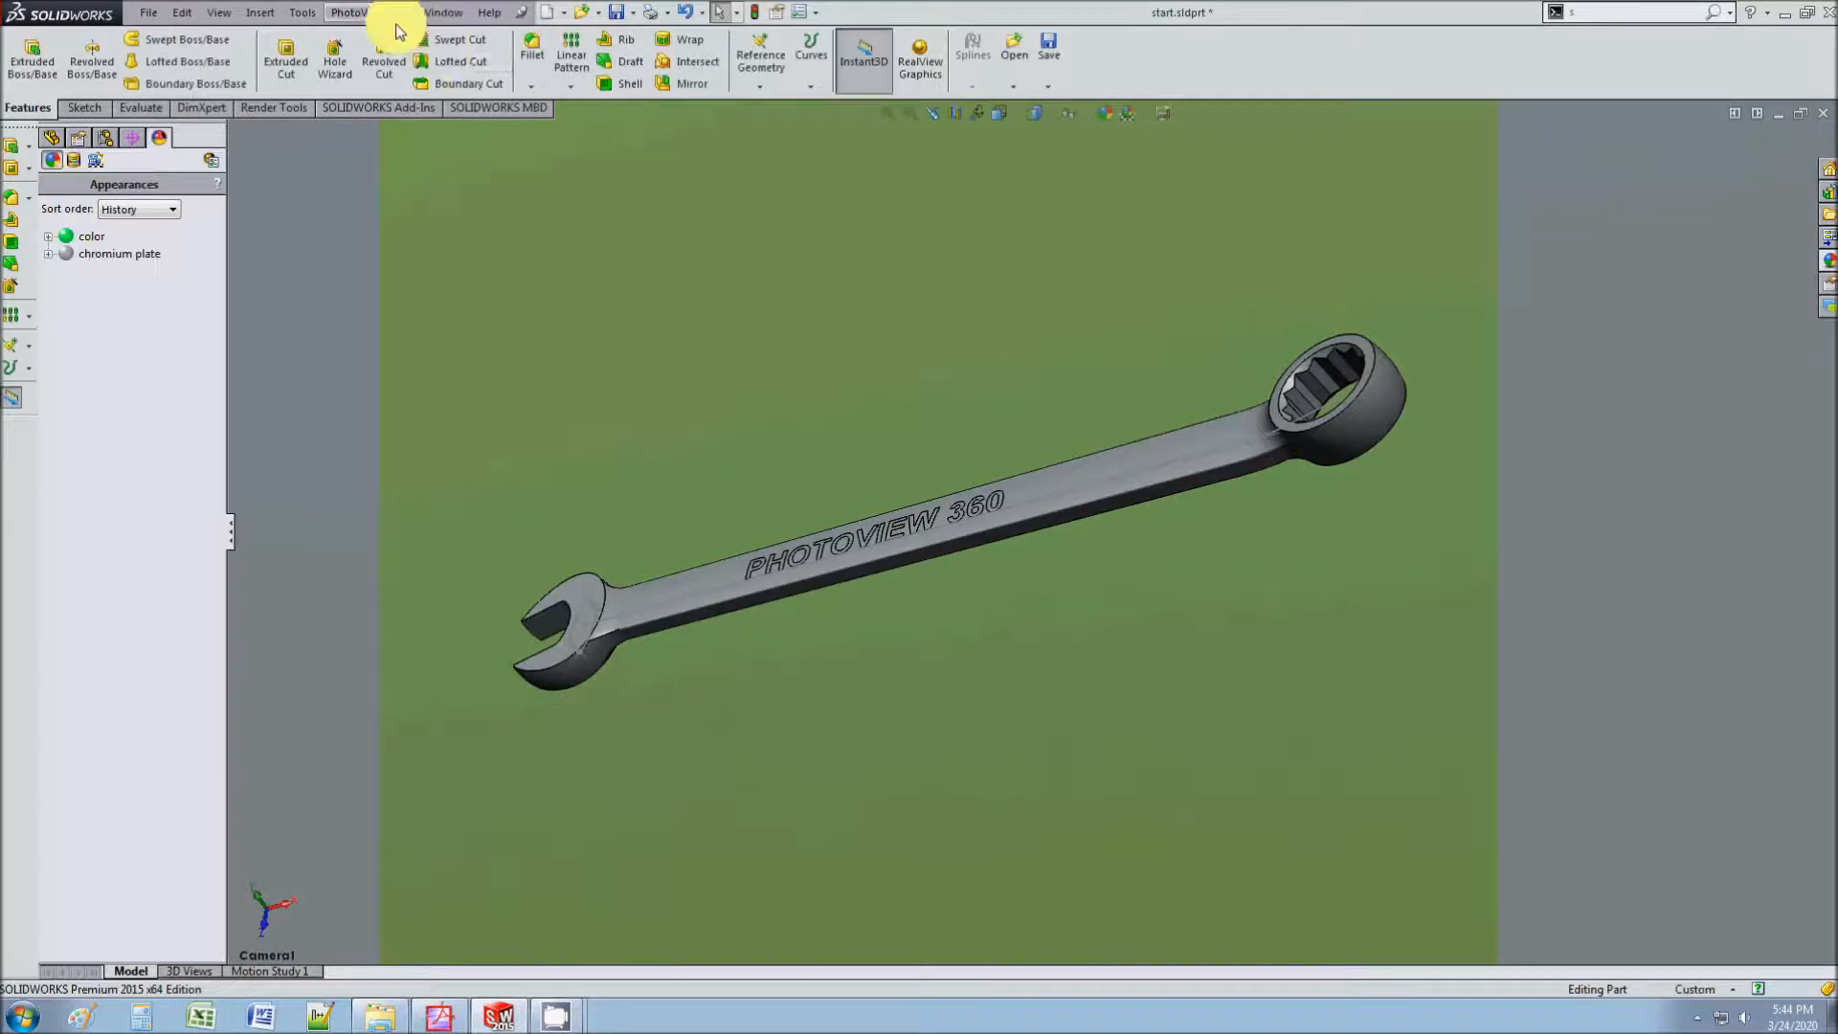
# Step: Open the PhotoView 360 preview window with firewall access allowed, and produce a final render of the wrench
pyautogui.click(387, 14)
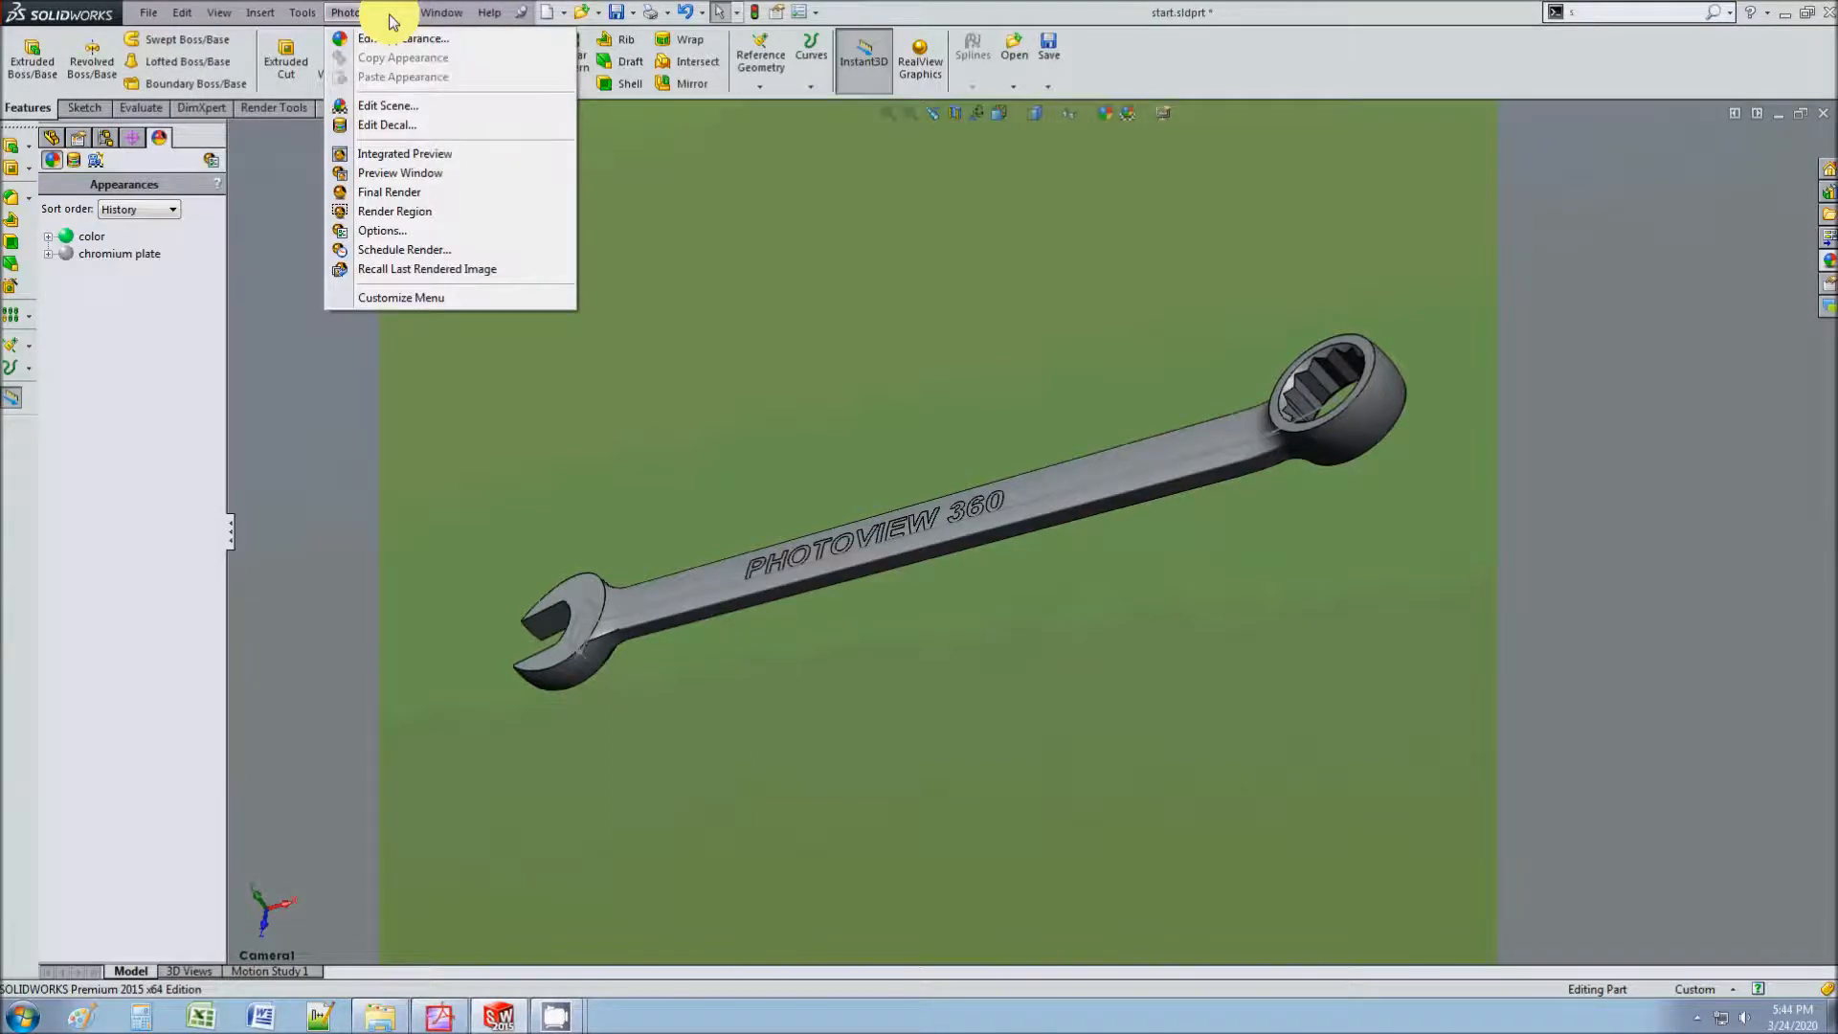
pyautogui.click(418, 175)
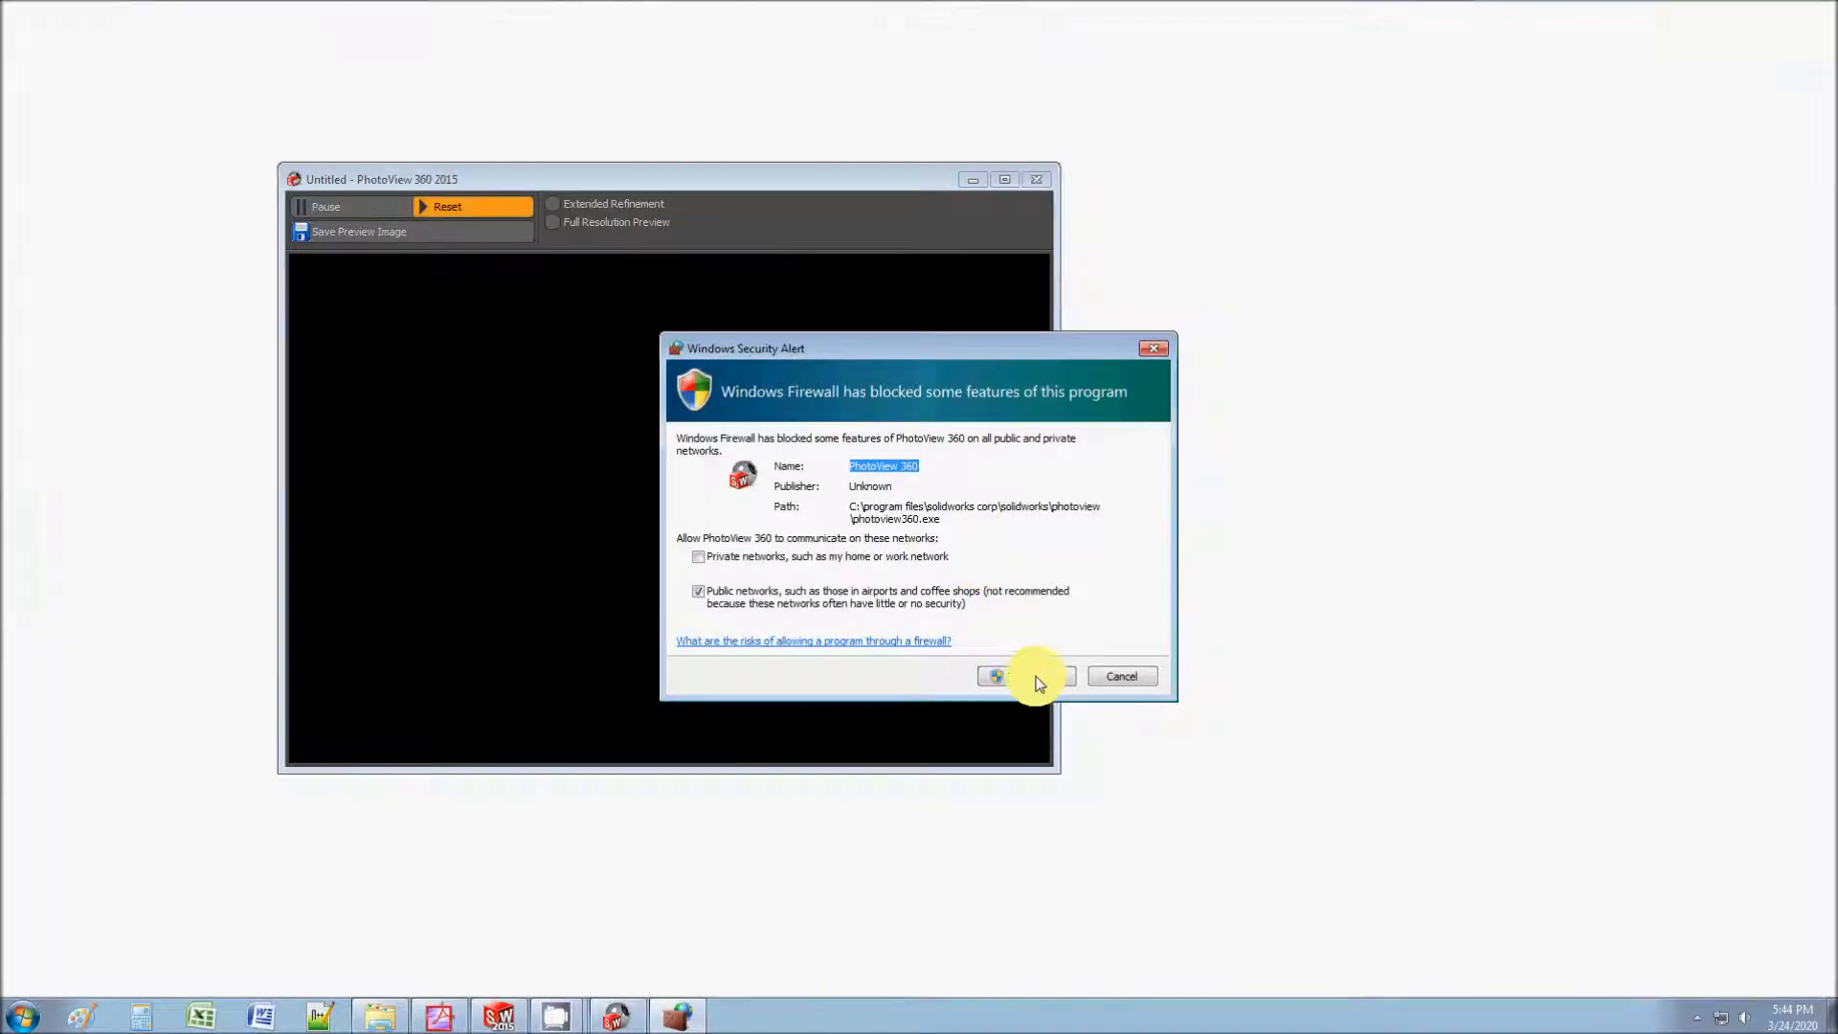
pyautogui.click(1040, 686)
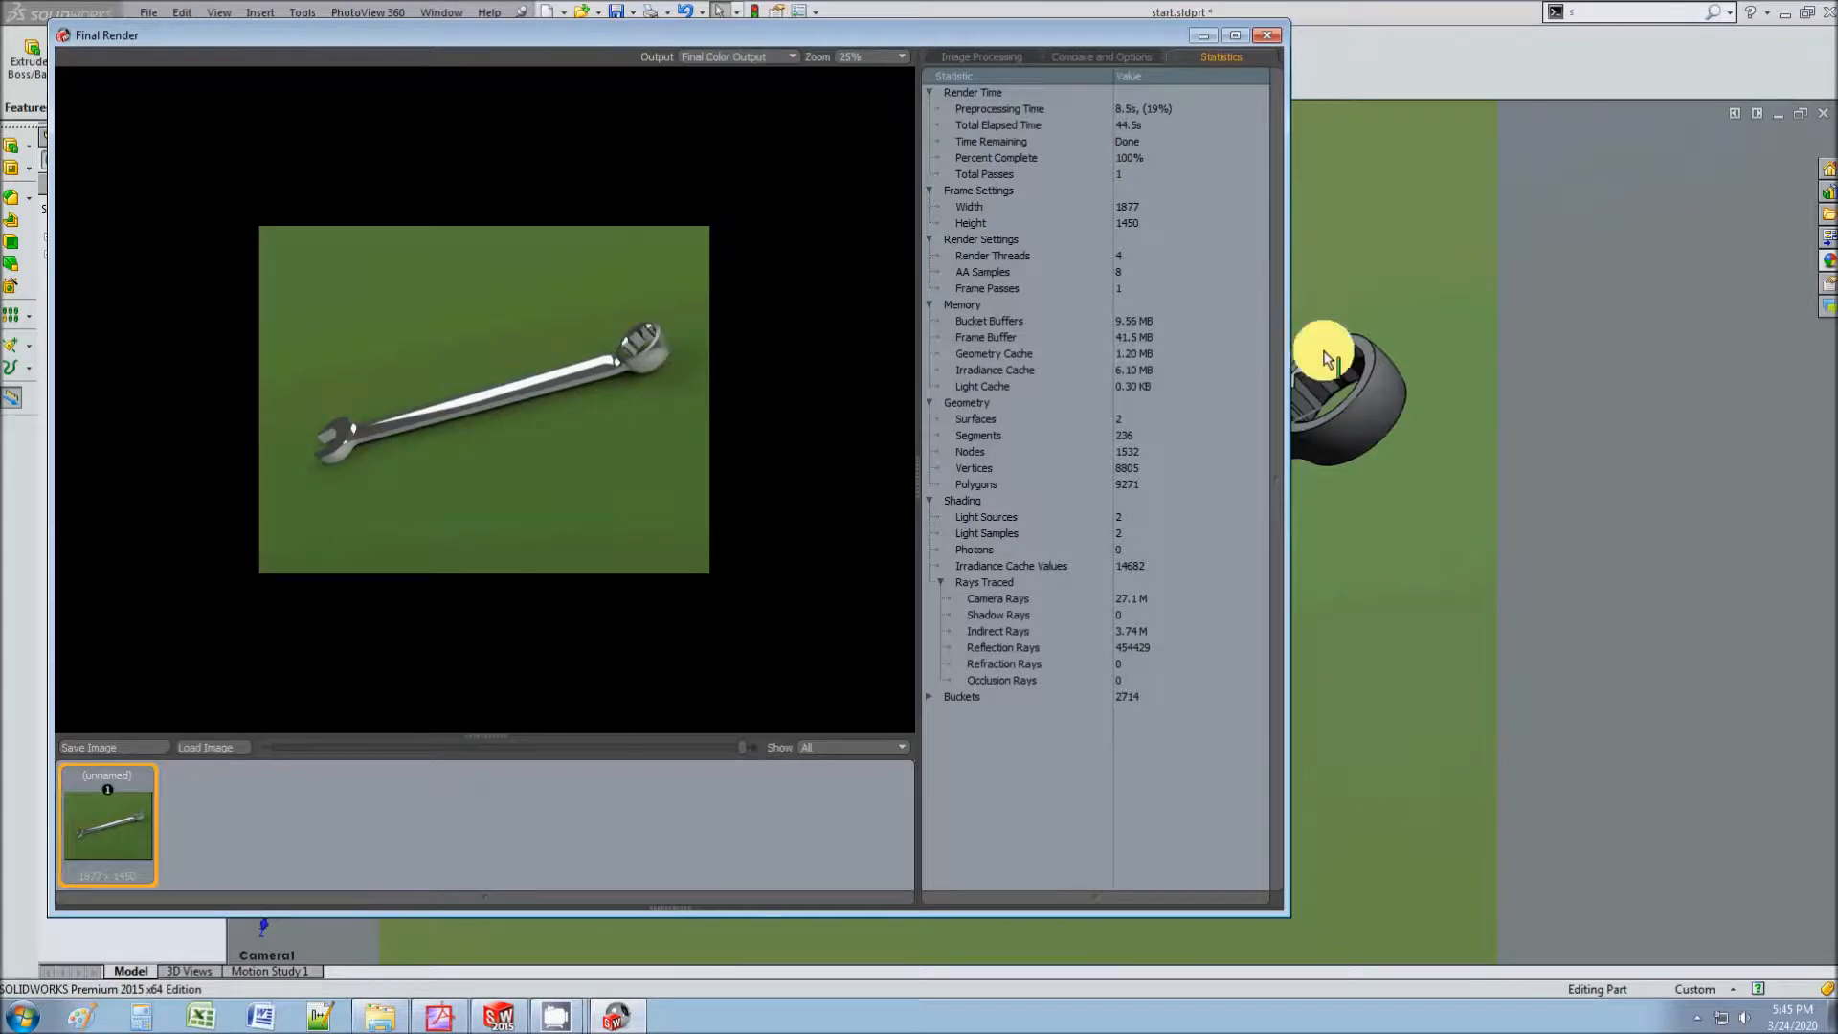
pyautogui.click(1347, 314)
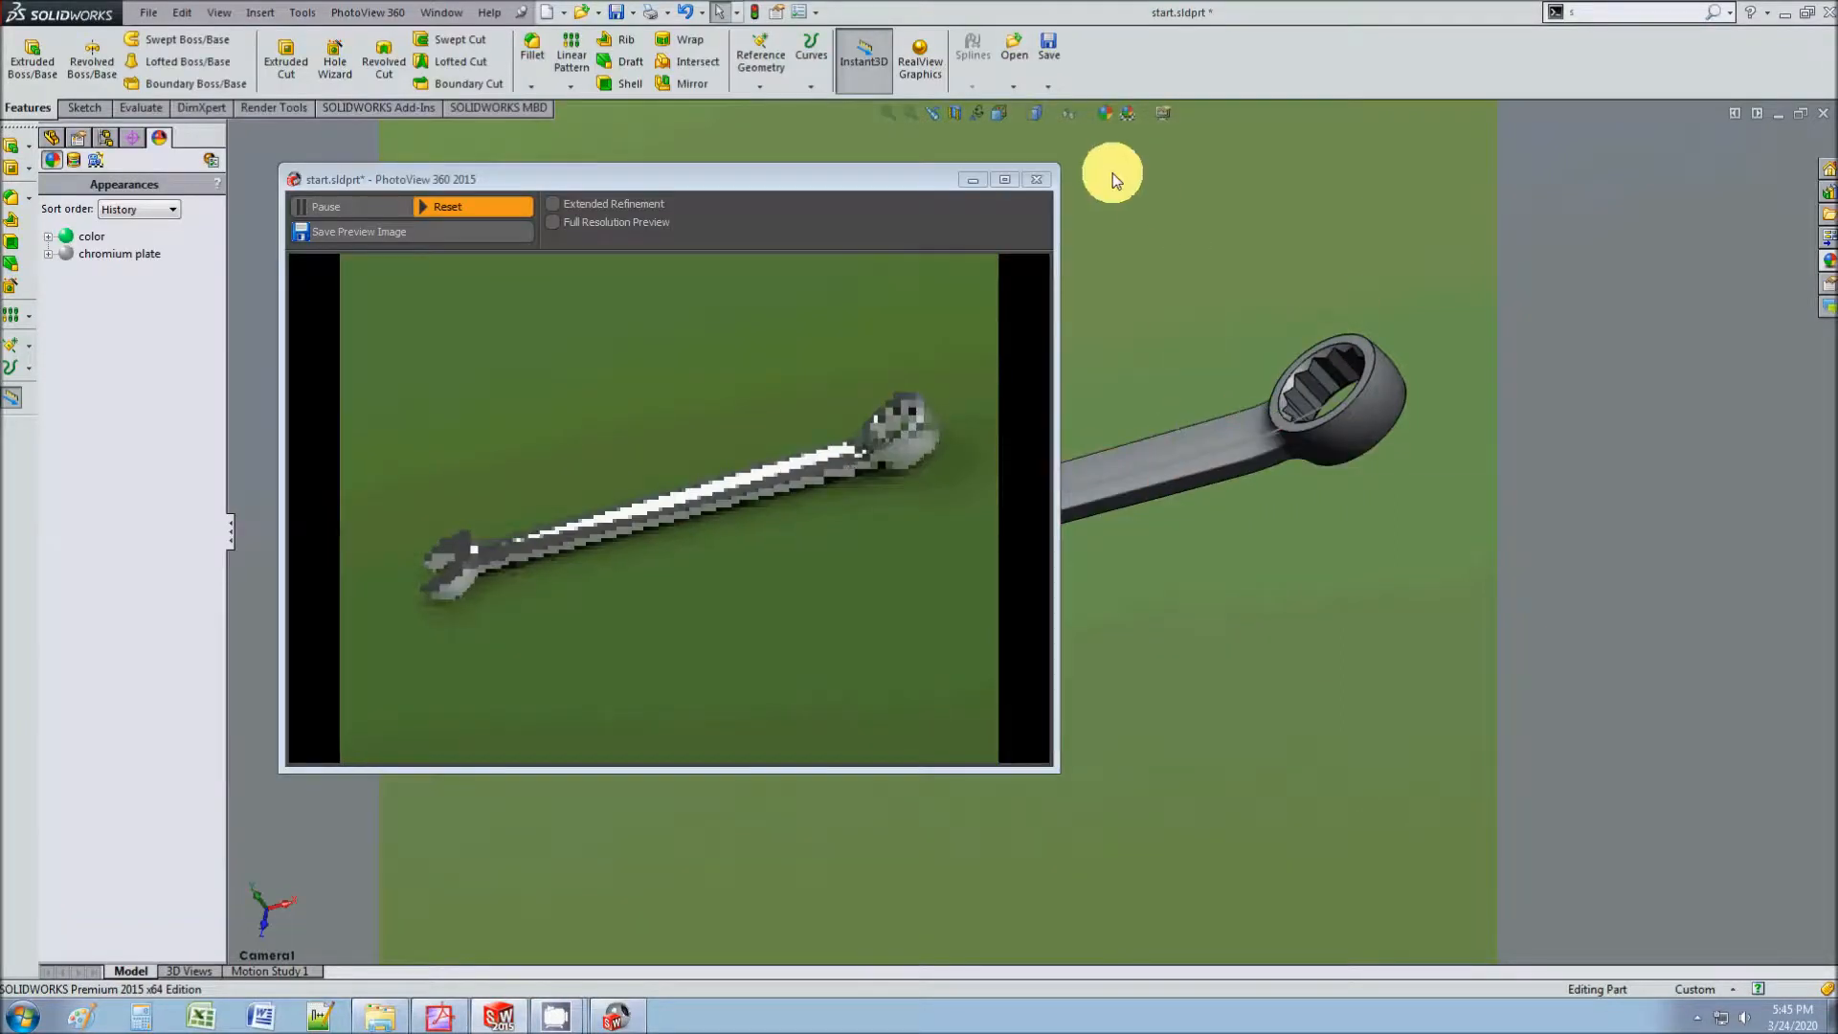
# Step: Switch the model from the camera view to the top view with the preview window open
pyautogui.click(1048, 116)
pyautogui.click(1014, 115)
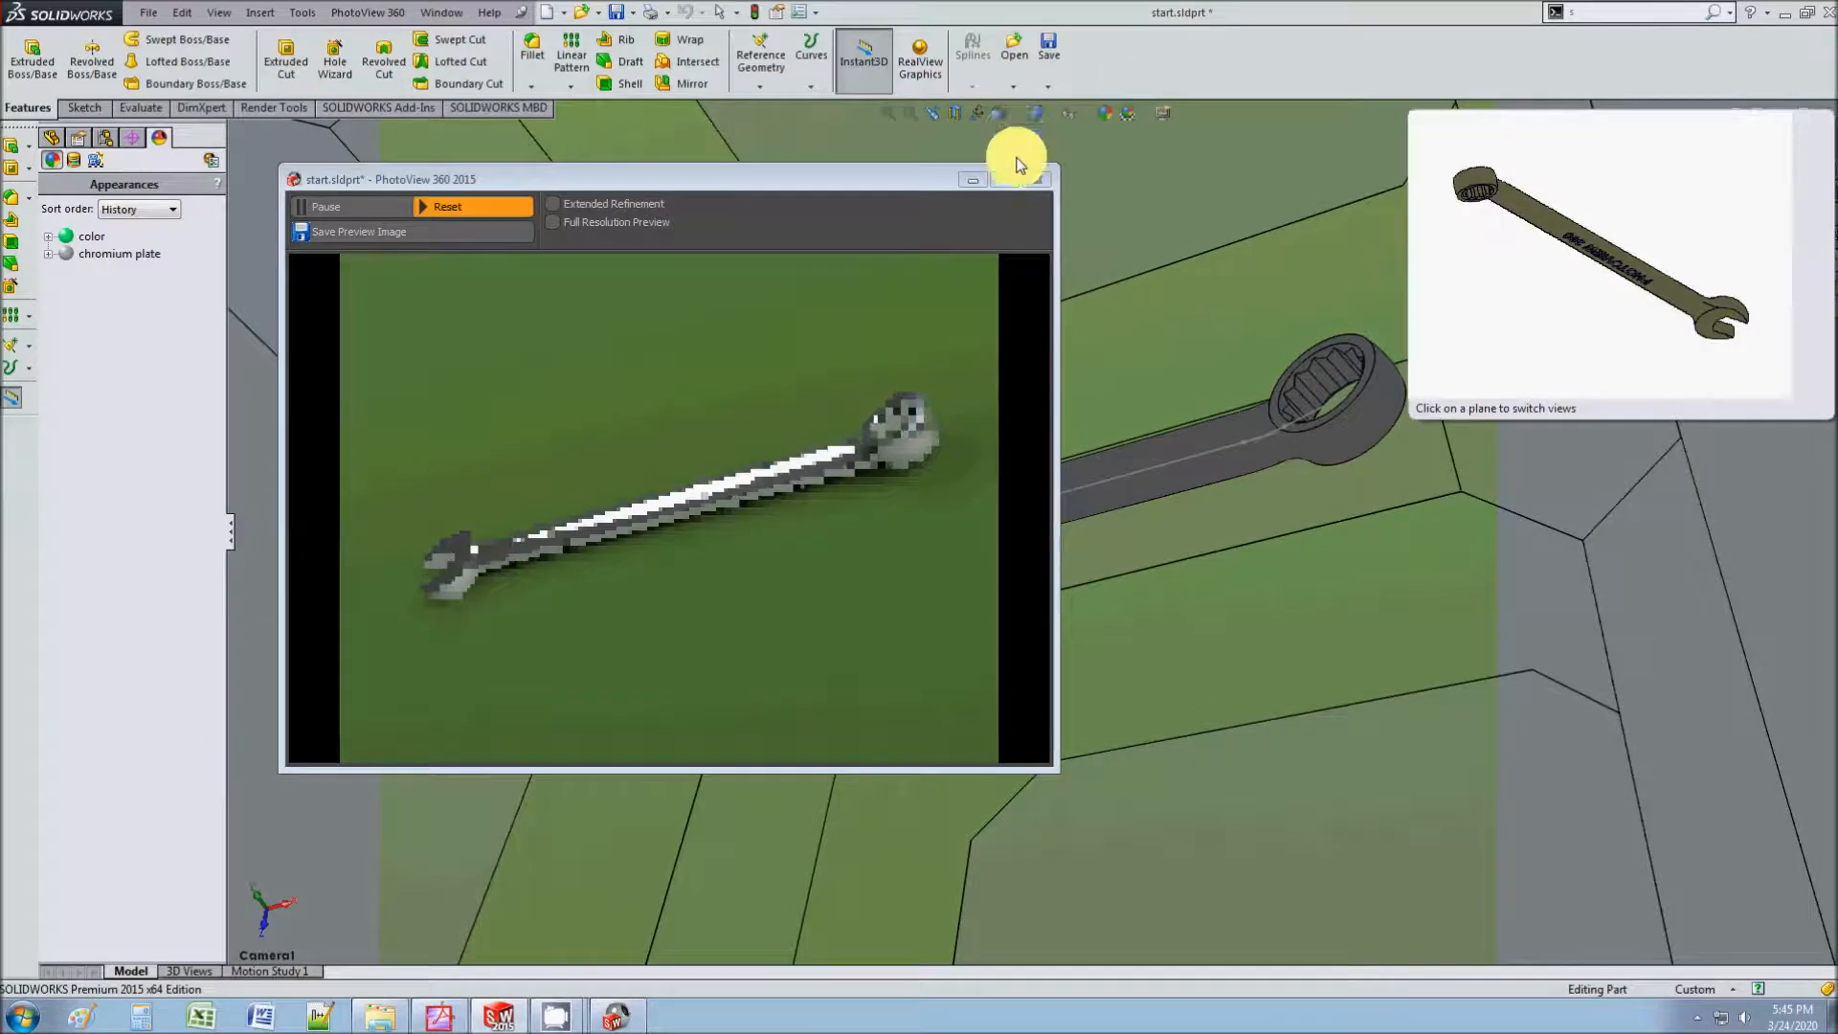
pyautogui.click(1013, 117)
pyautogui.click(1013, 116)
pyautogui.click(1012, 115)
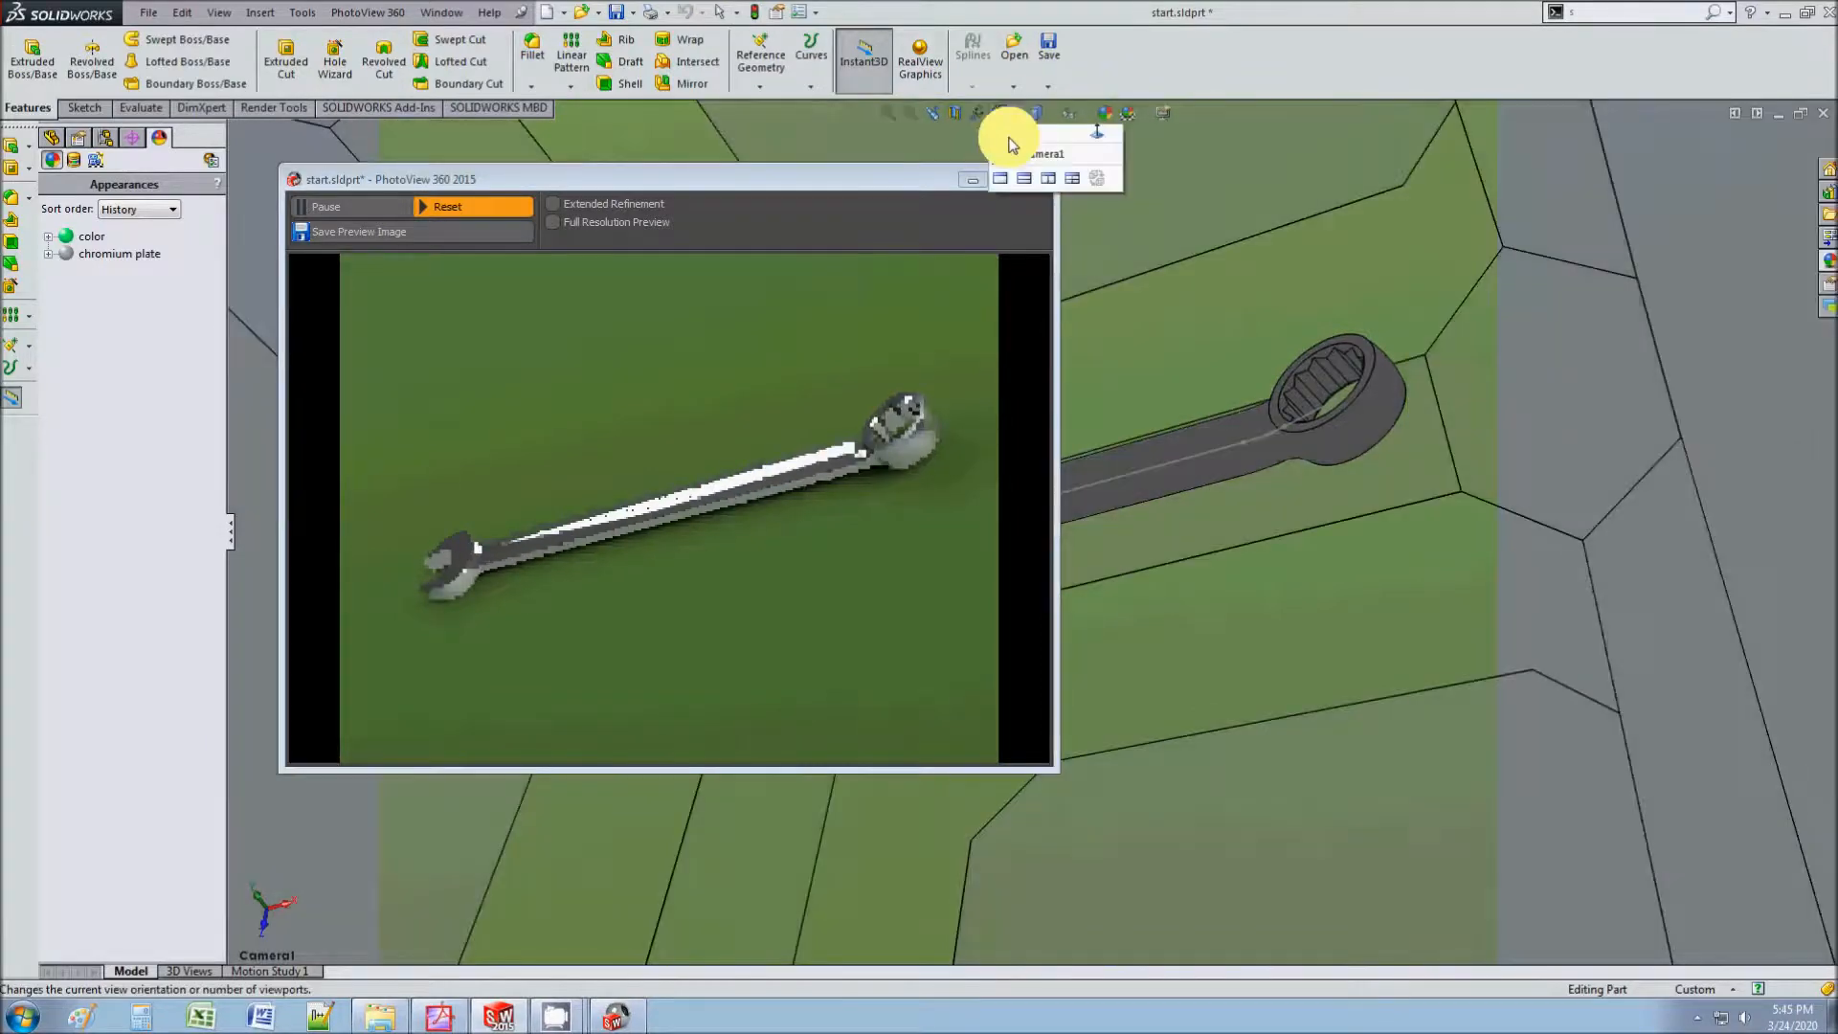
pyautogui.click(1013, 144)
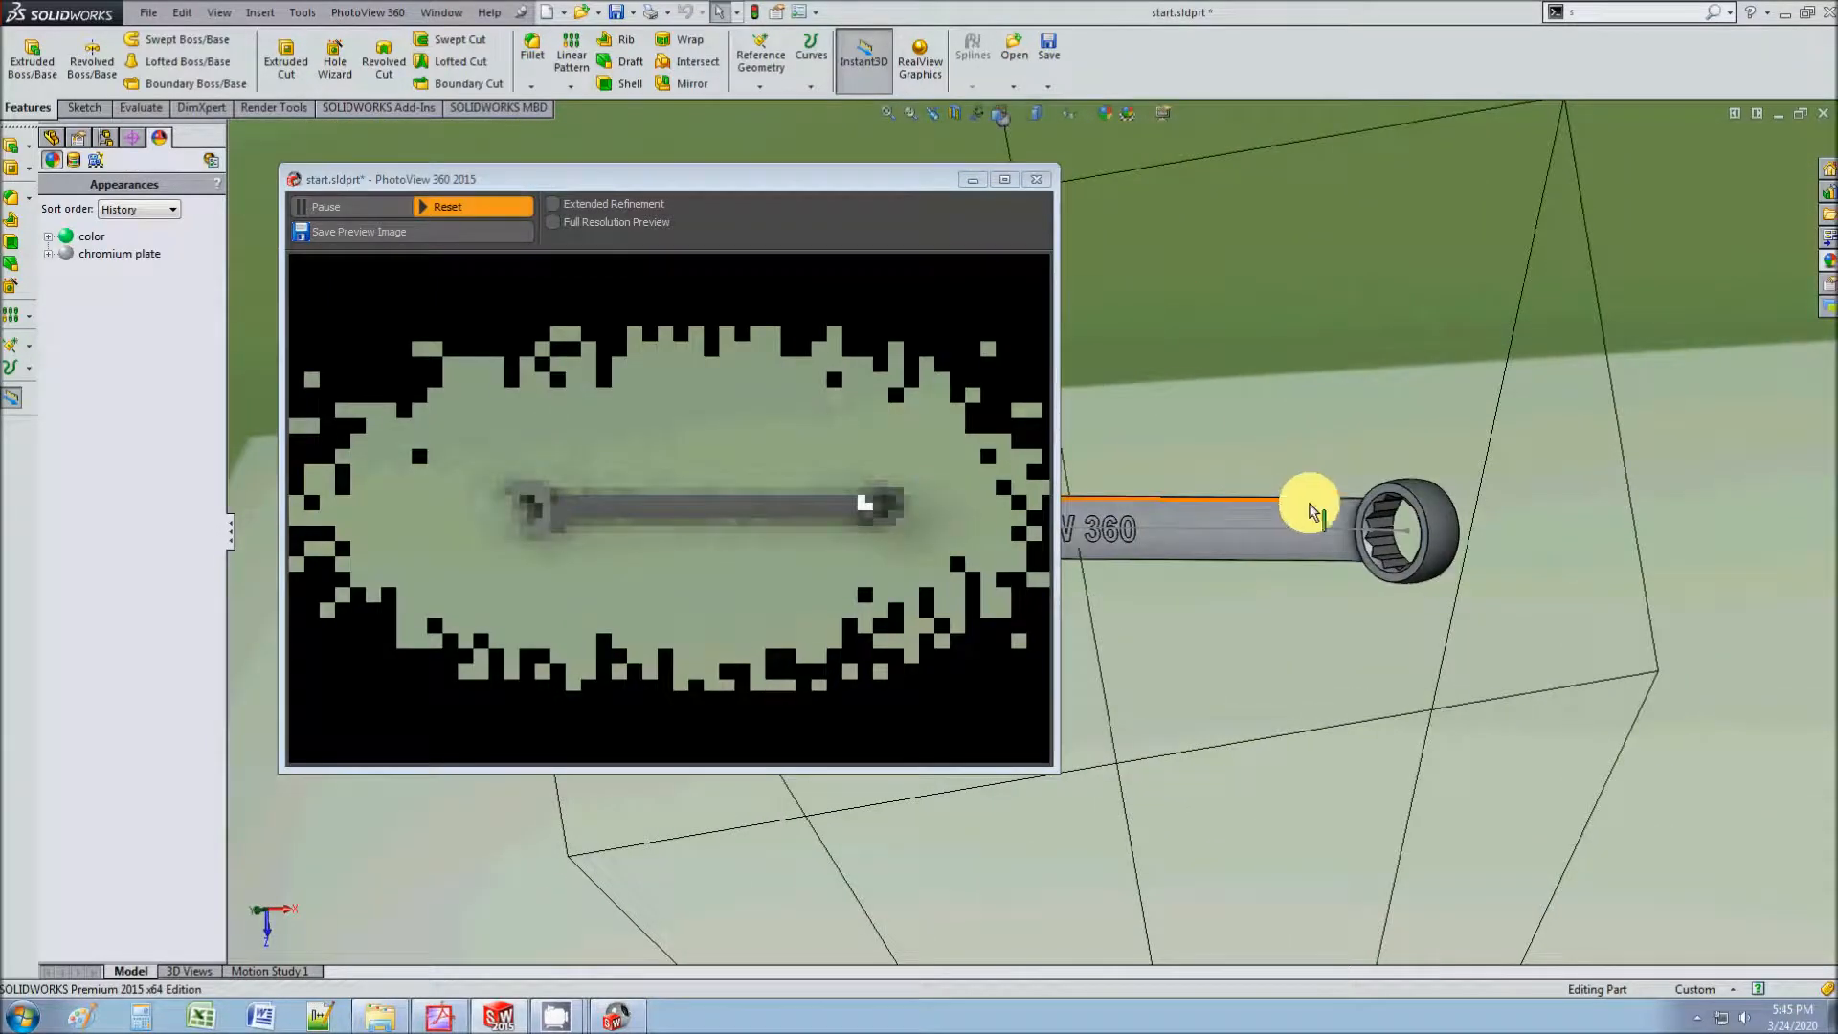
# Step: Examine the wrench's ring end in a rotated close-up, with the preview window moved aside and enlarged
pyautogui.scroll(-8, 1309, 510)
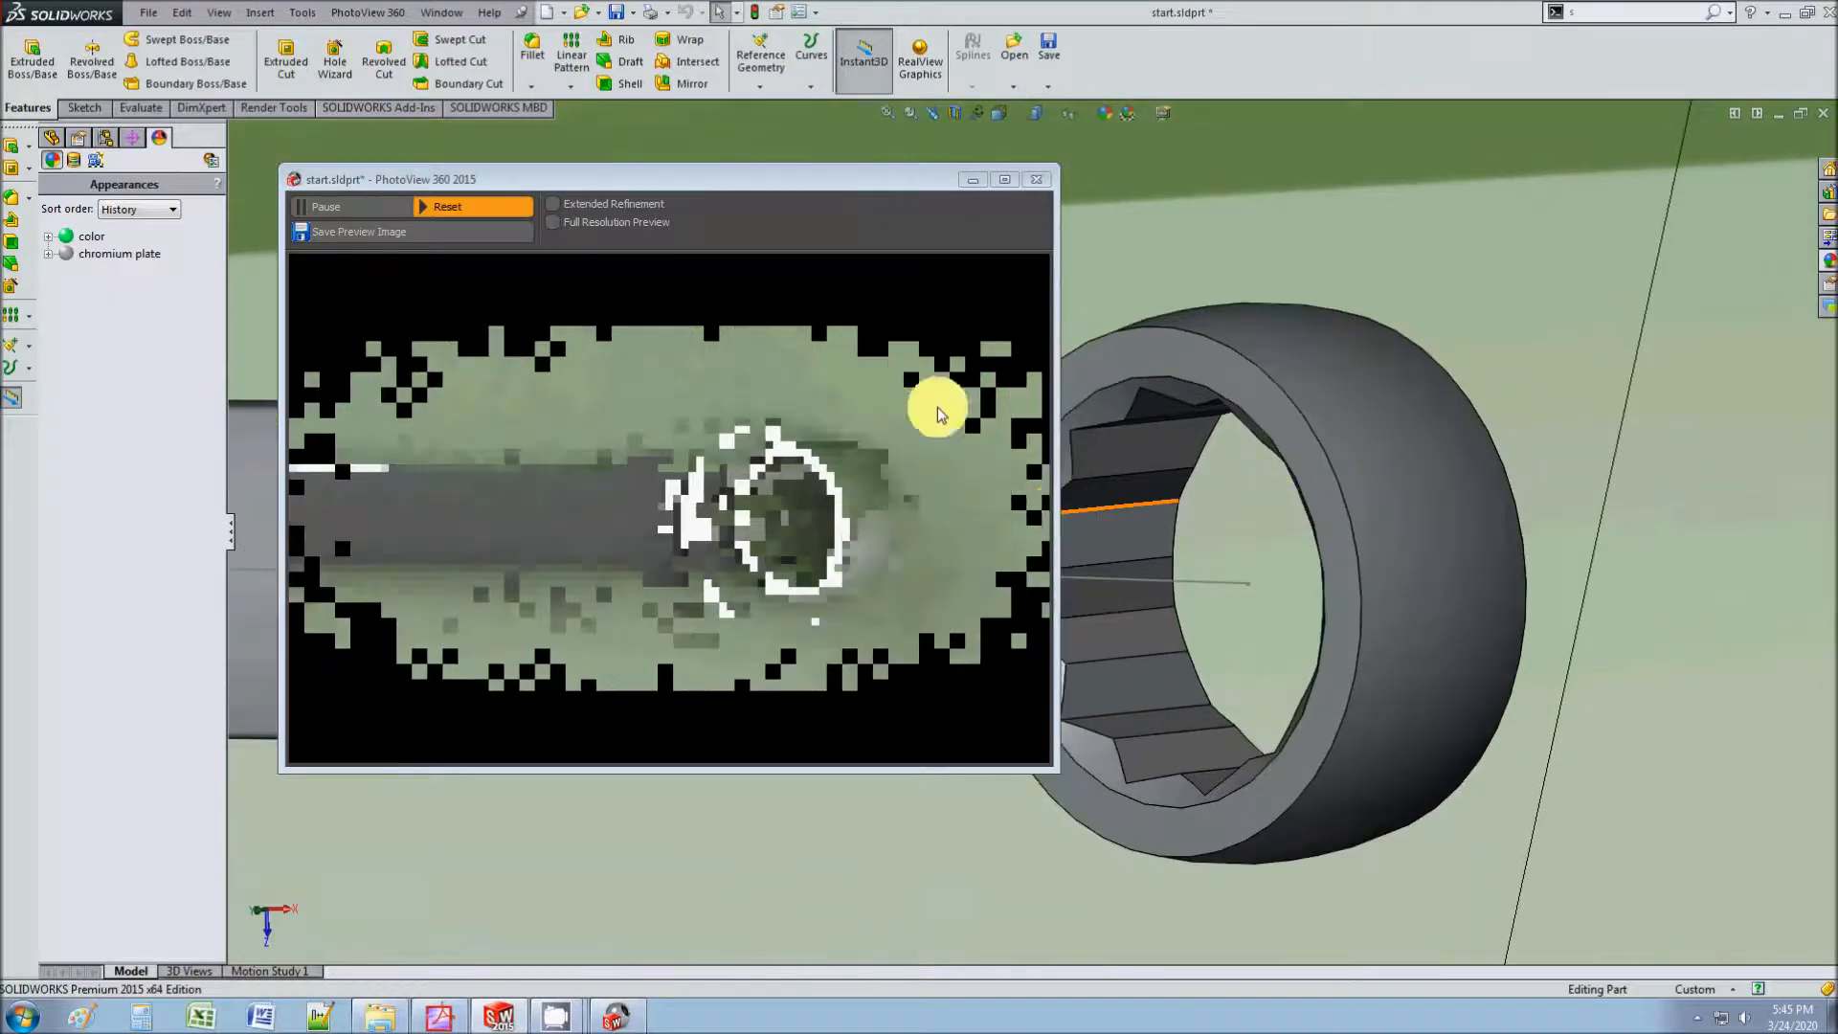
pyautogui.moveTo(841, 182); pyautogui.dragTo(672, 214)
pyautogui.moveTo(1439, 566); pyautogui.dragTo(1312, 738, button='middle')
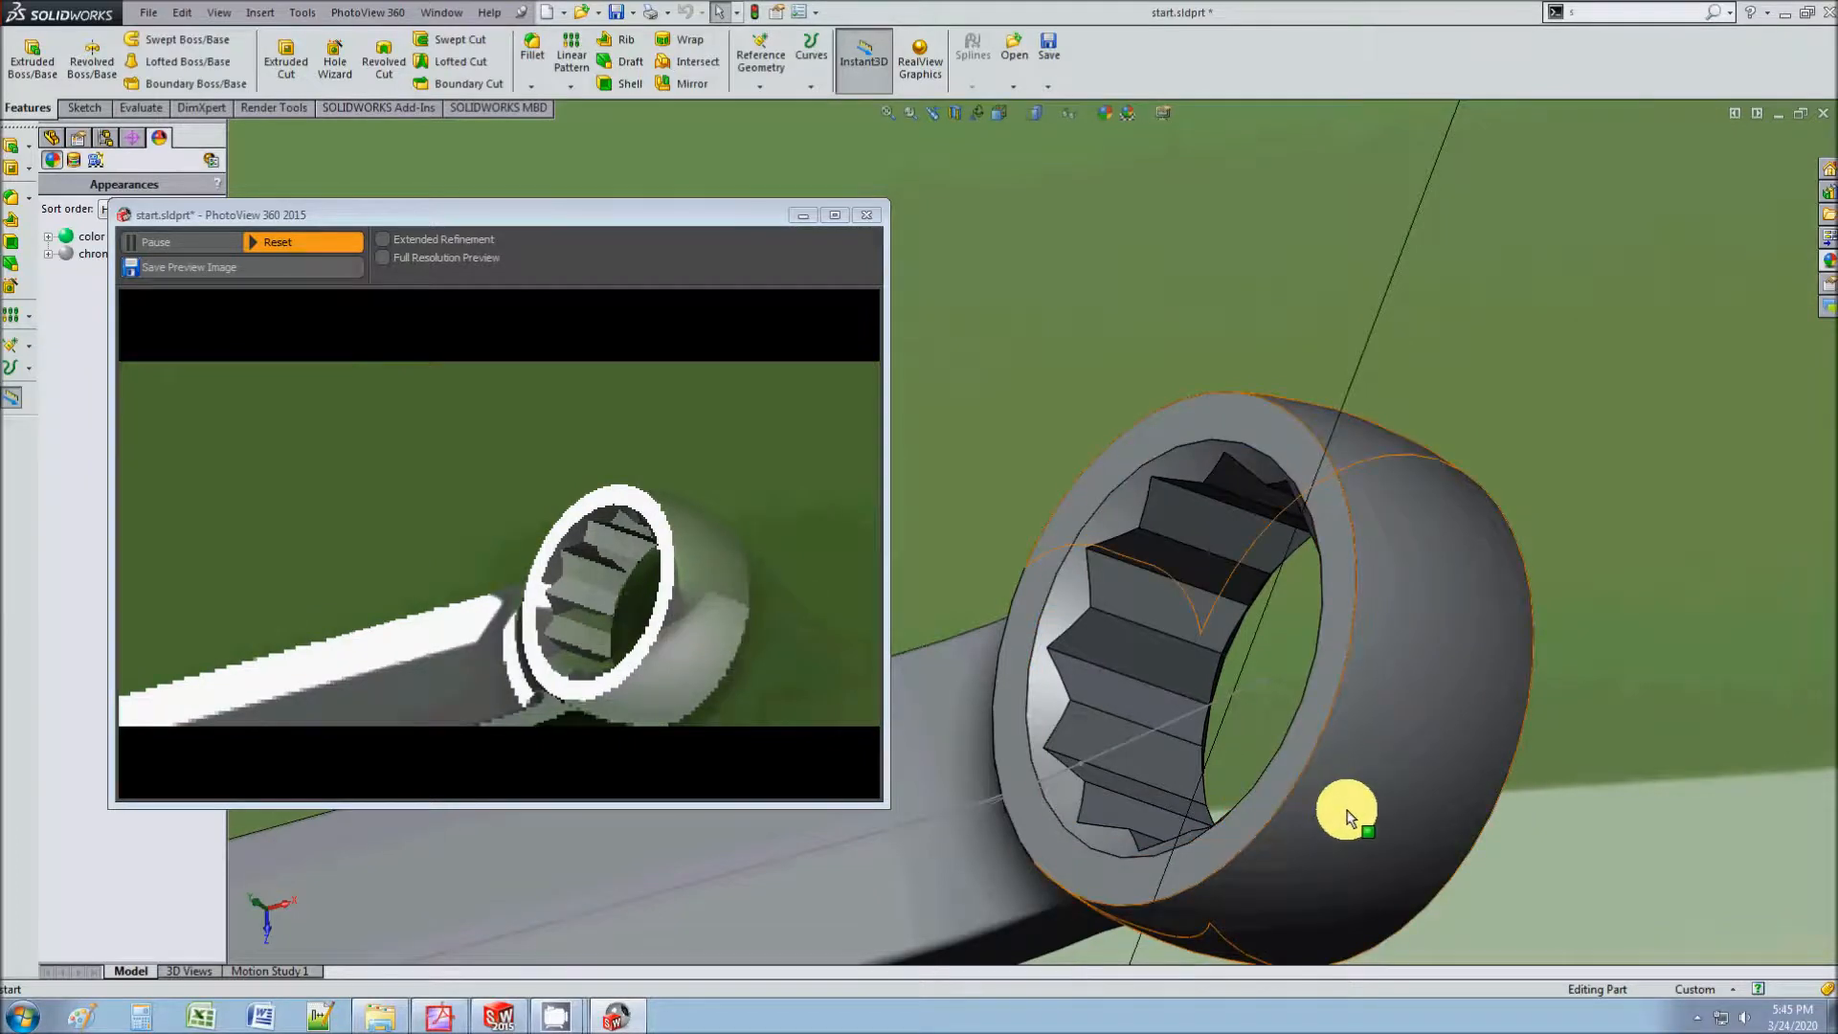
pyautogui.moveTo(1347, 818); pyautogui.dragTo(1289, 571, button='middle')
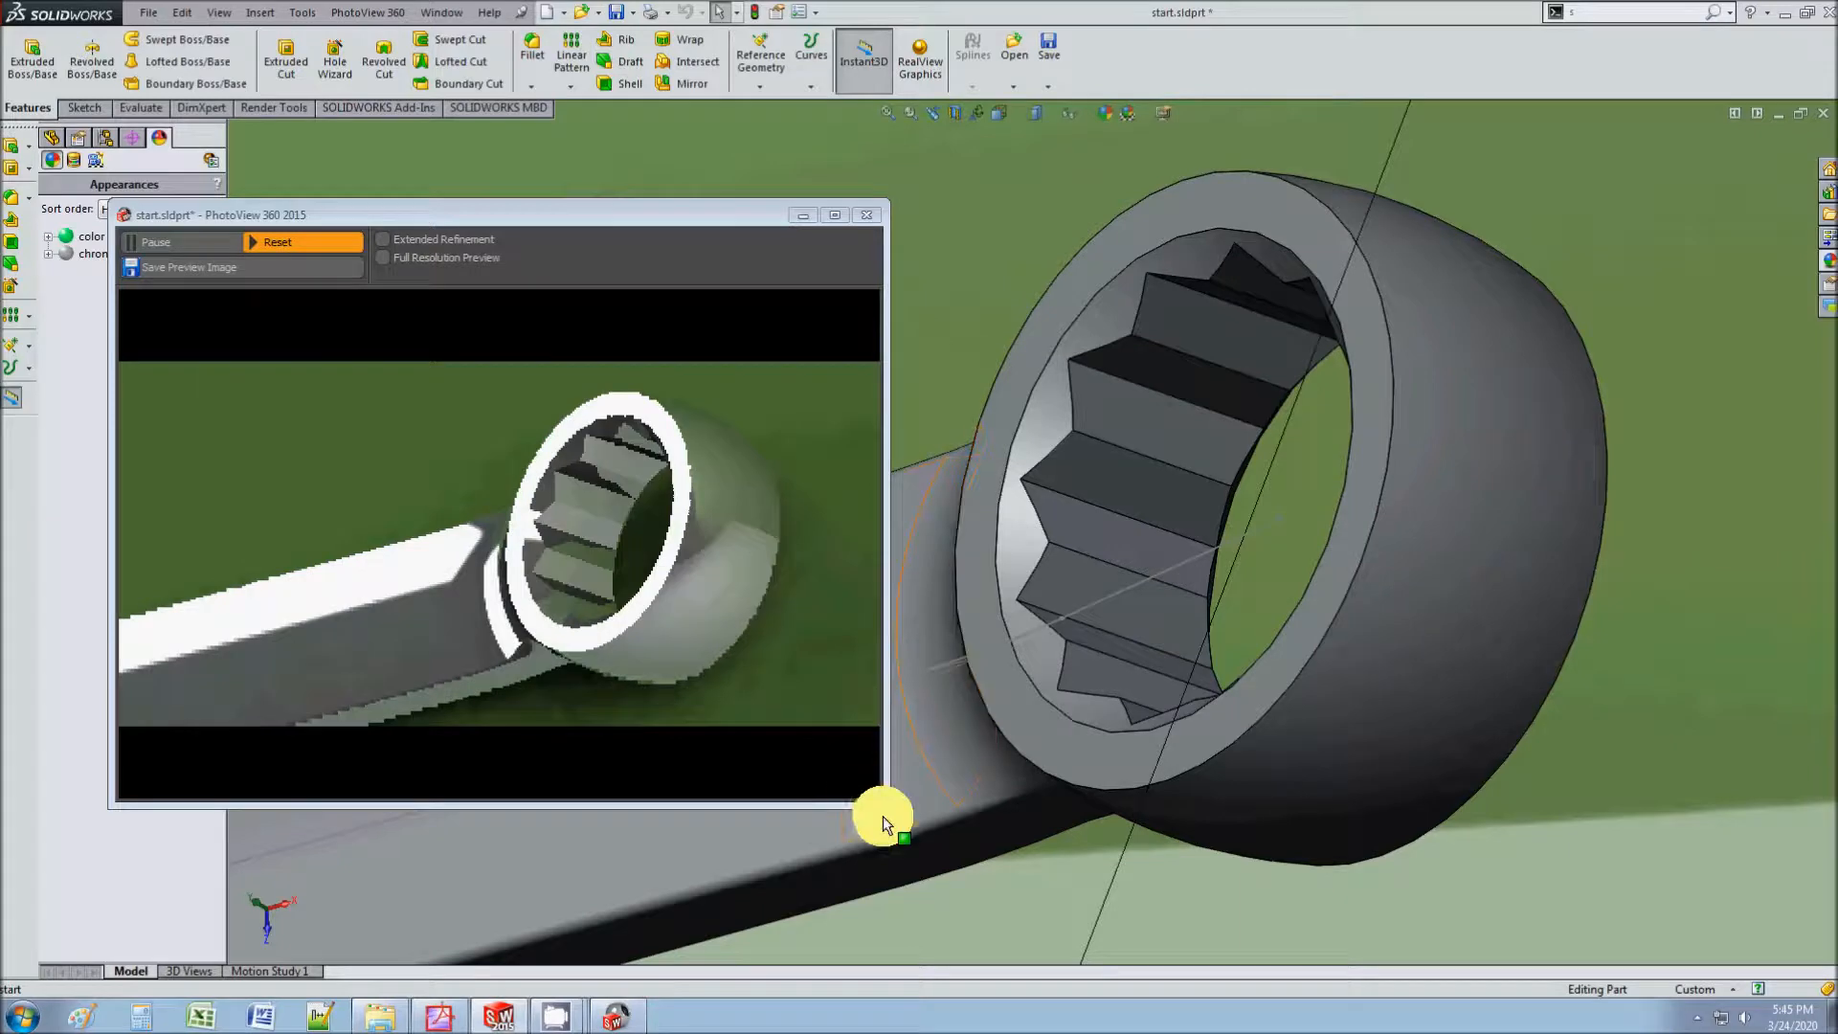
pyautogui.moveTo(881, 807); pyautogui.dragTo(1026, 922)
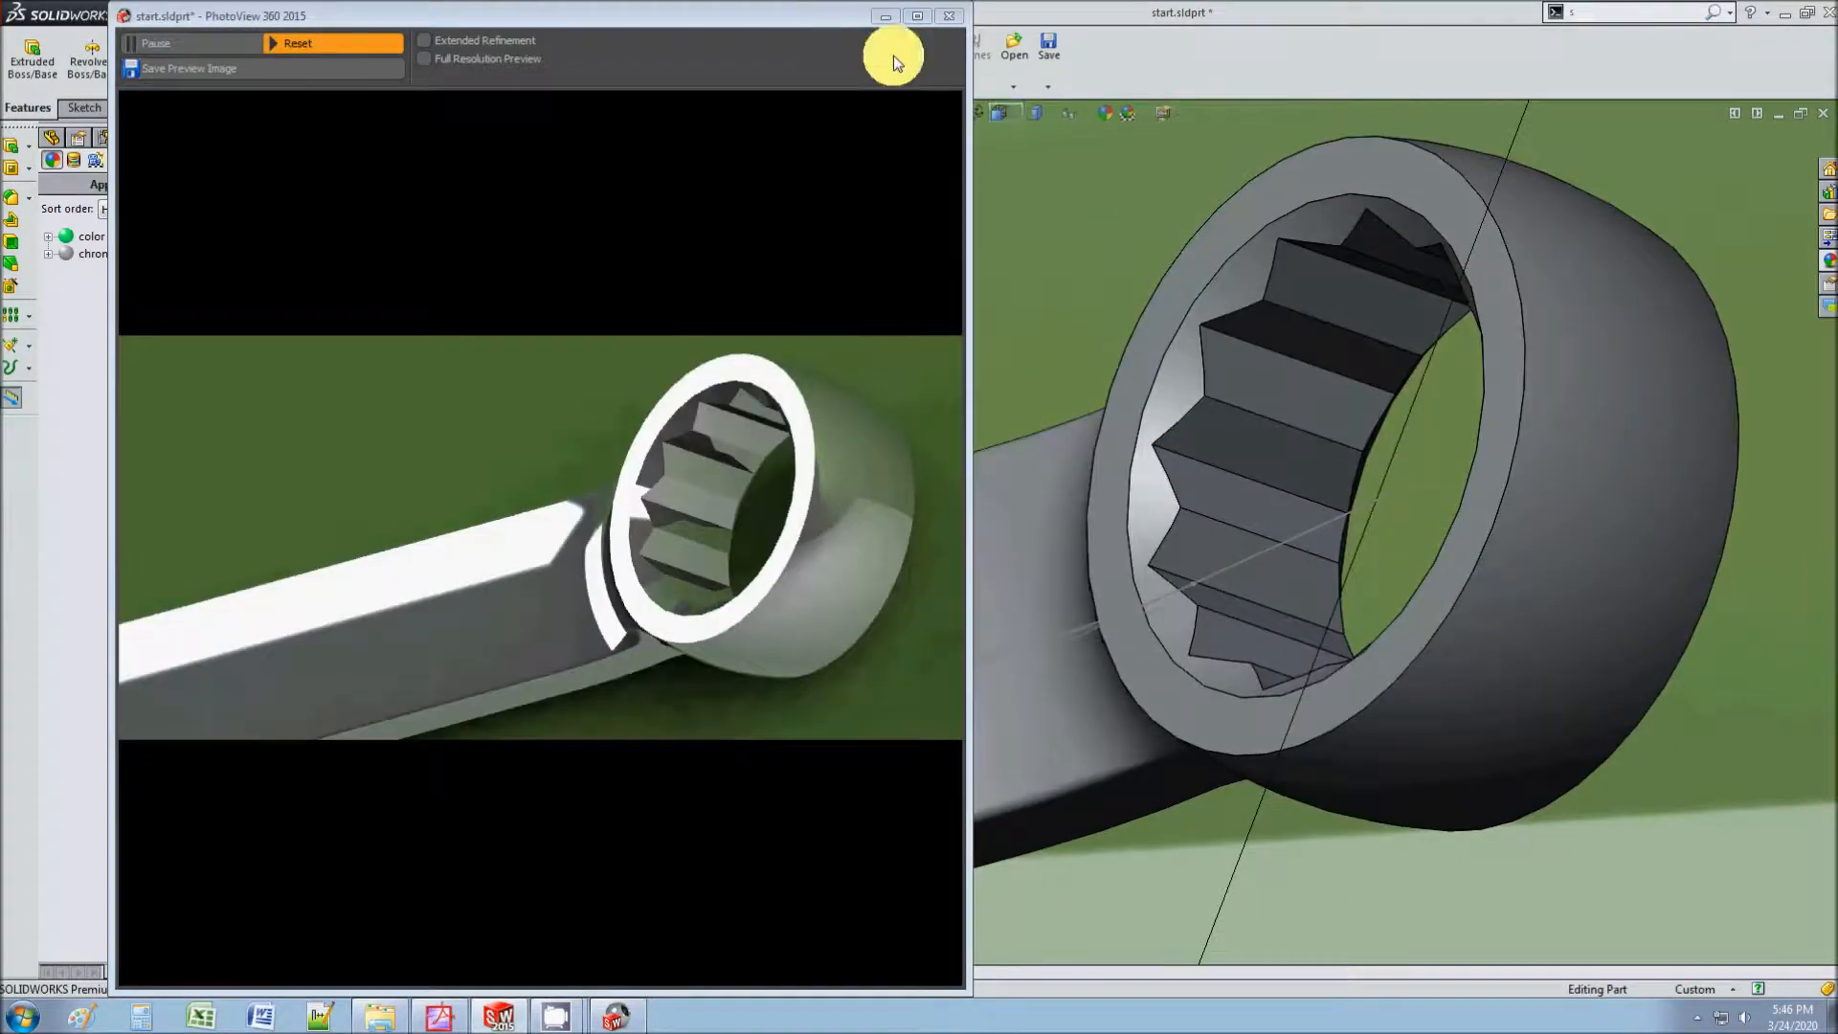
# Step: Minimise the preview window, turn on the render region and shrink it around part of the wrench's ring end
pyautogui.click(882, 22)
pyautogui.click(882, 21)
pyautogui.click(367, 13)
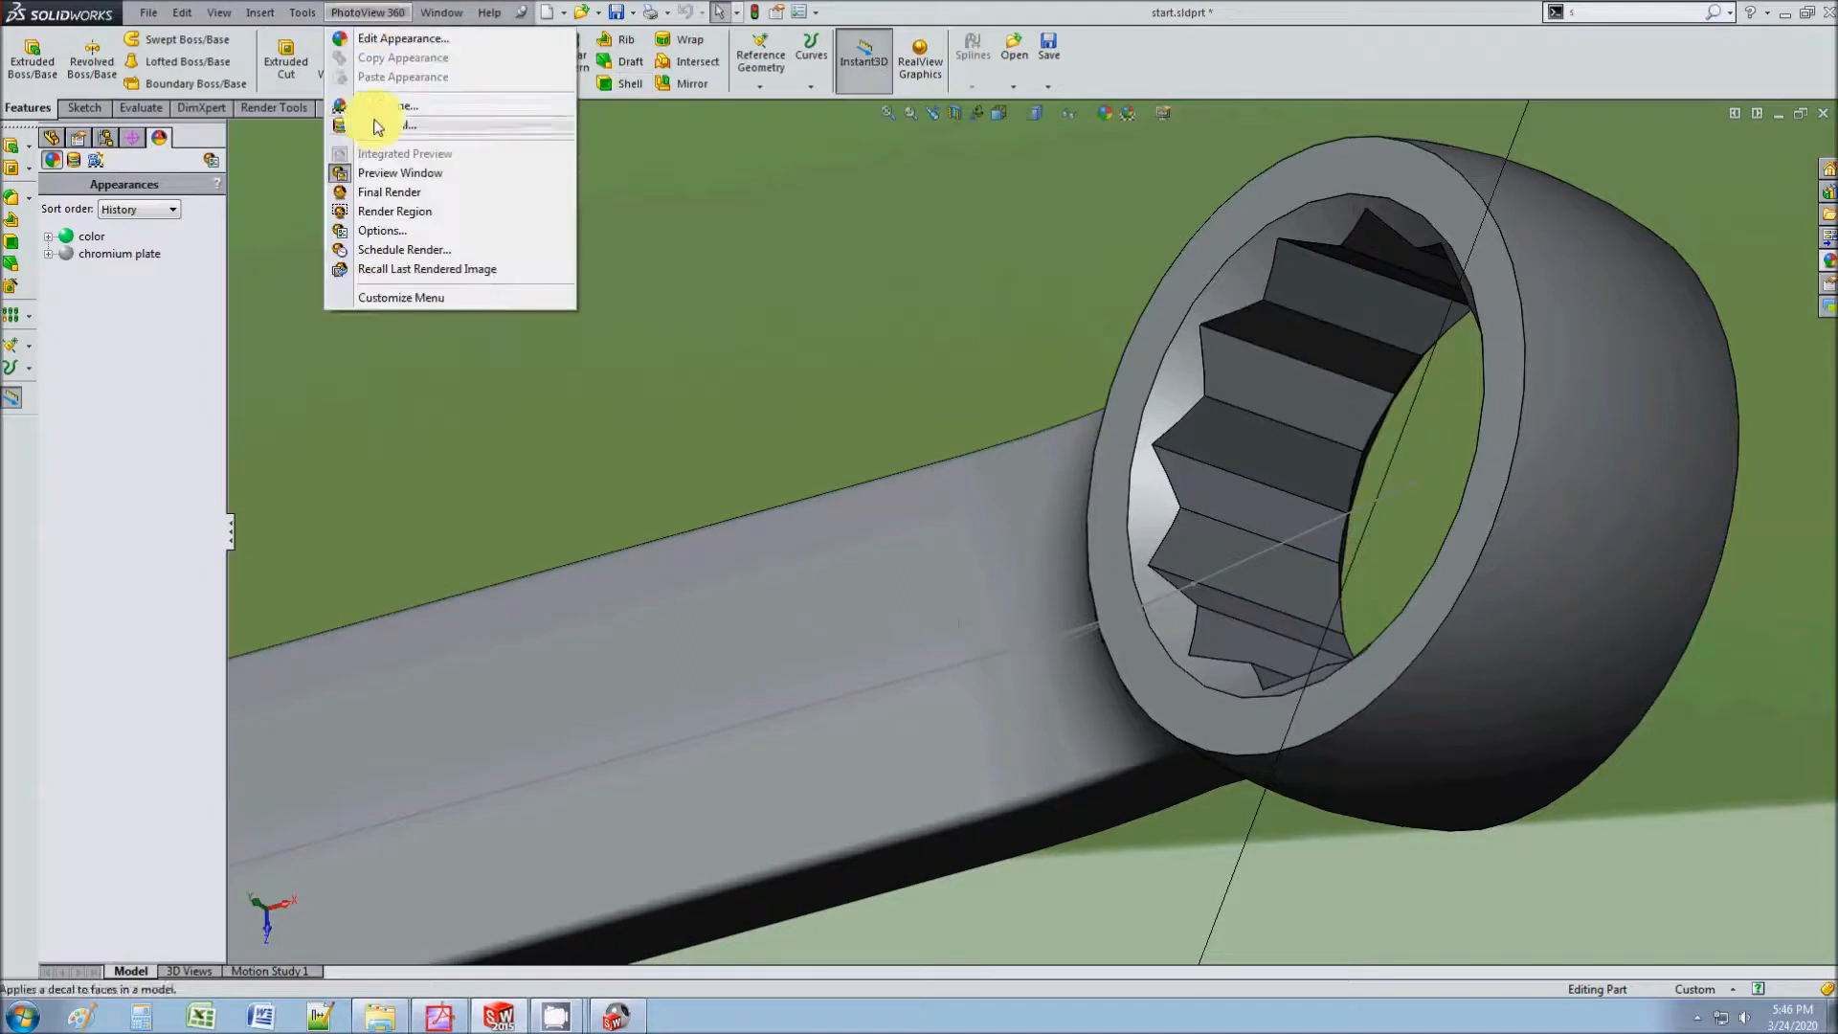
pyautogui.click(386, 212)
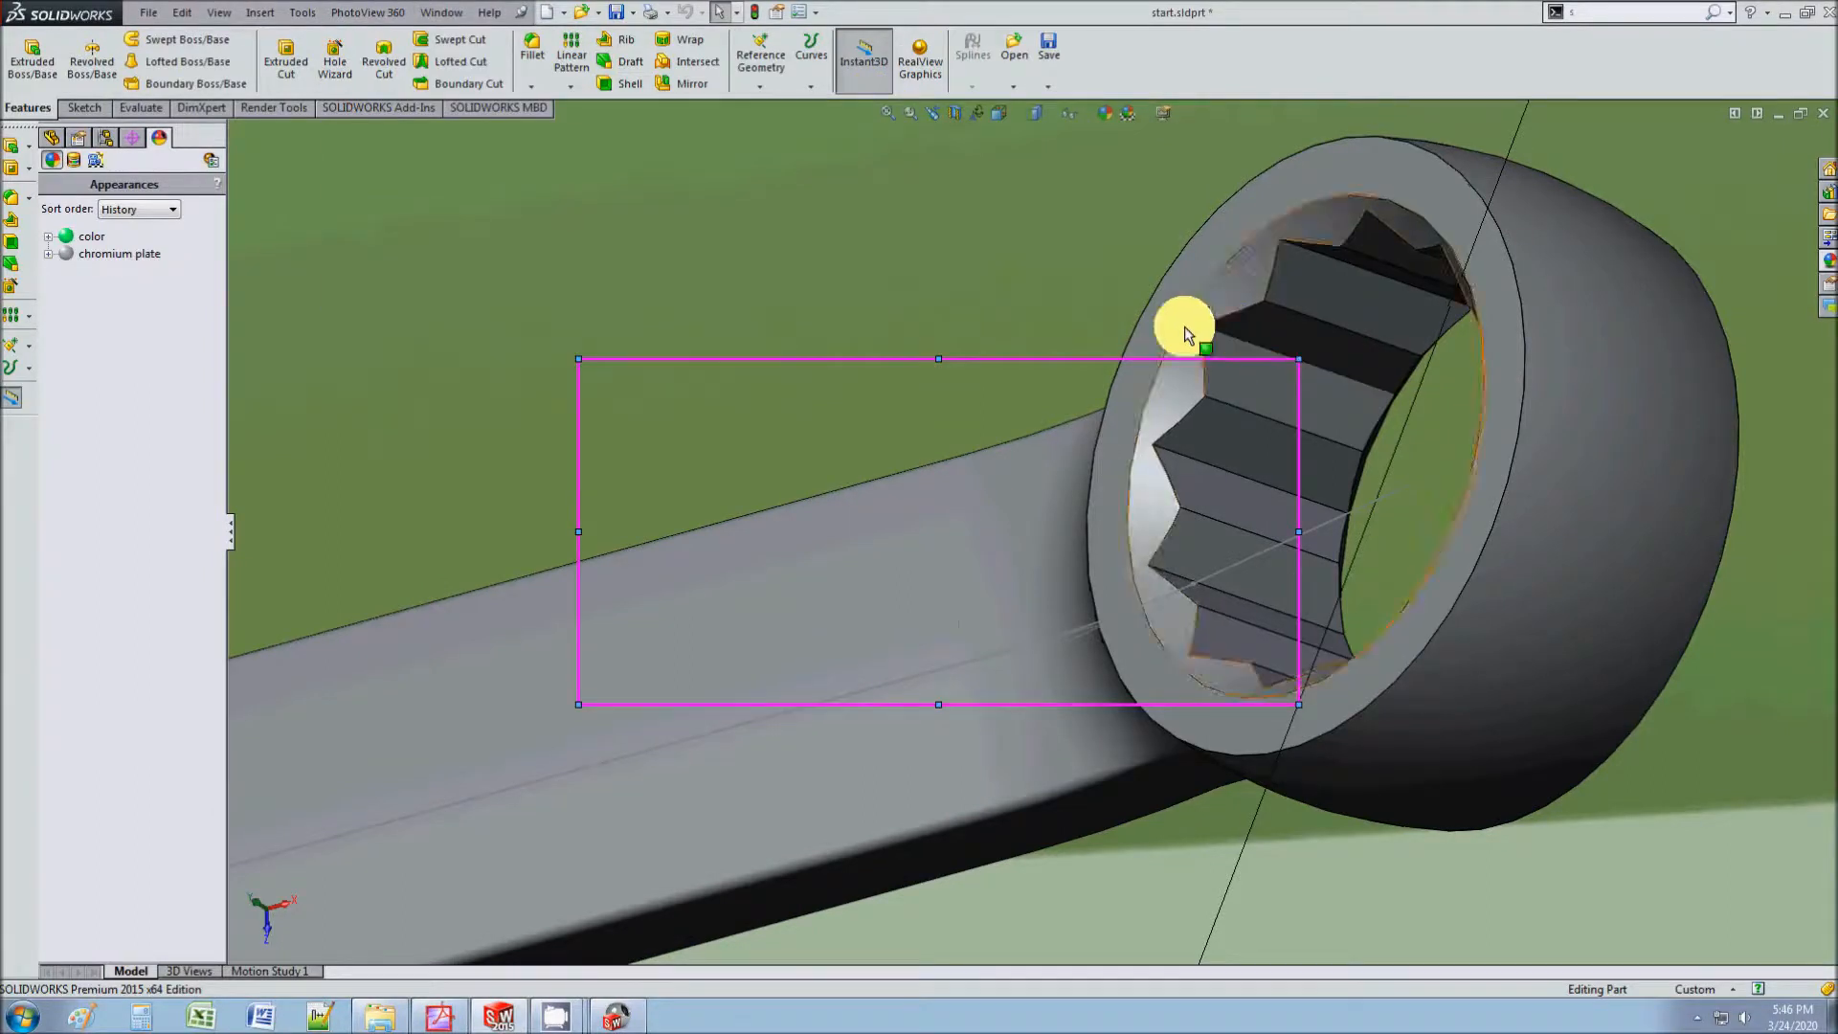
pyautogui.moveTo(578, 359); pyautogui.dragTo(1035, 424)
pyautogui.click(1110, 431)
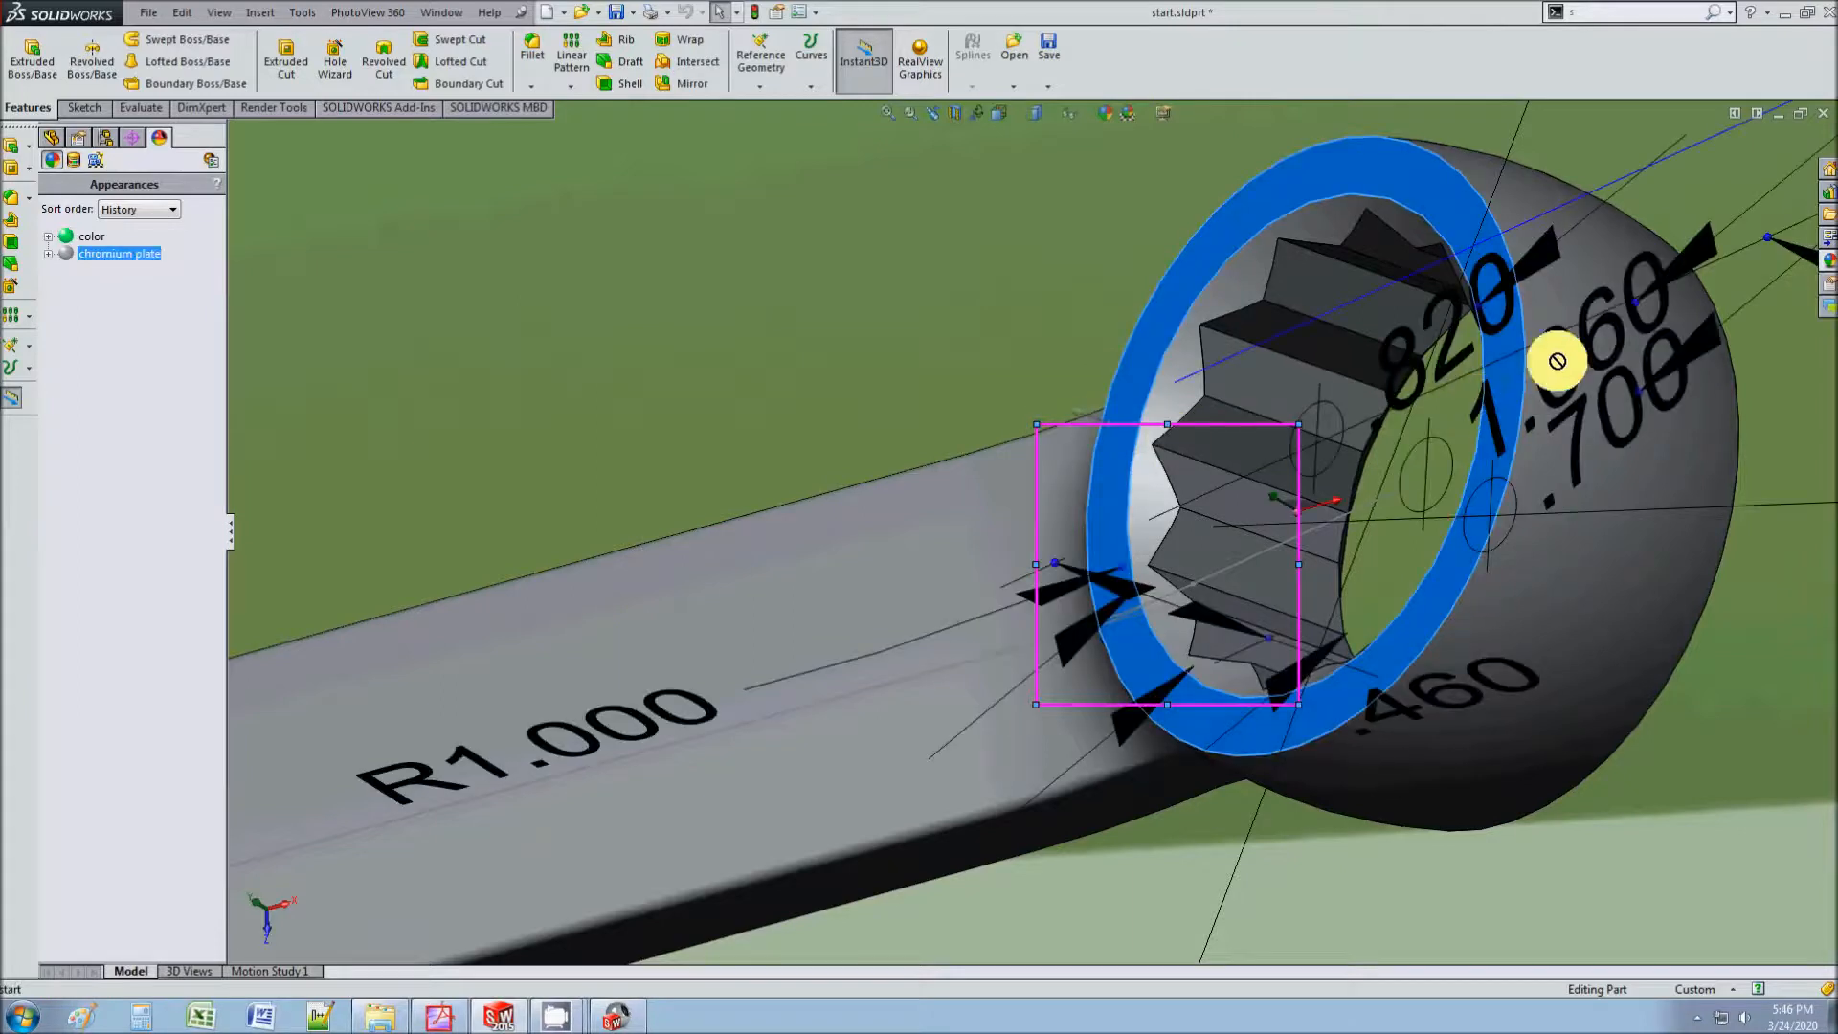
pyautogui.click(1084, 427)
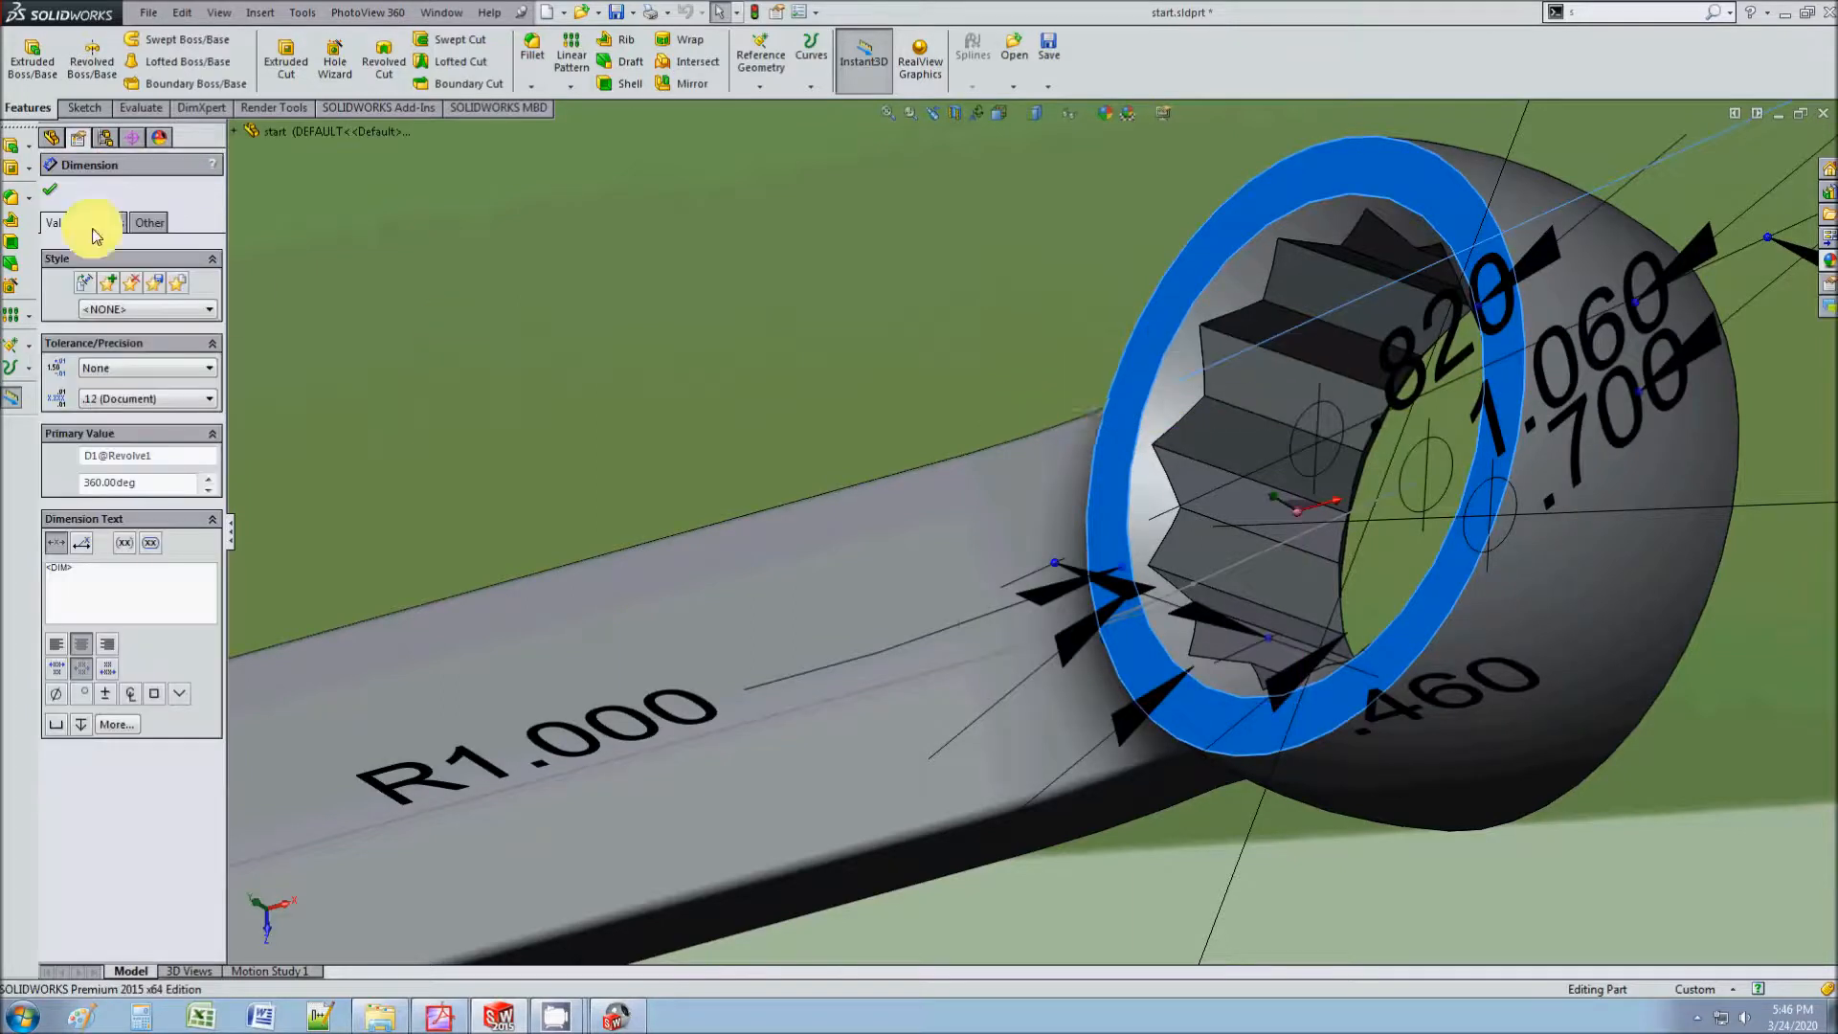
# Step: Place the render region over the edge of the ring's opening and bring the PhotoView 360 preview window back up
pyautogui.click(49, 189)
pyautogui.moveTo(1172, 426); pyautogui.dragTo(1450, 332)
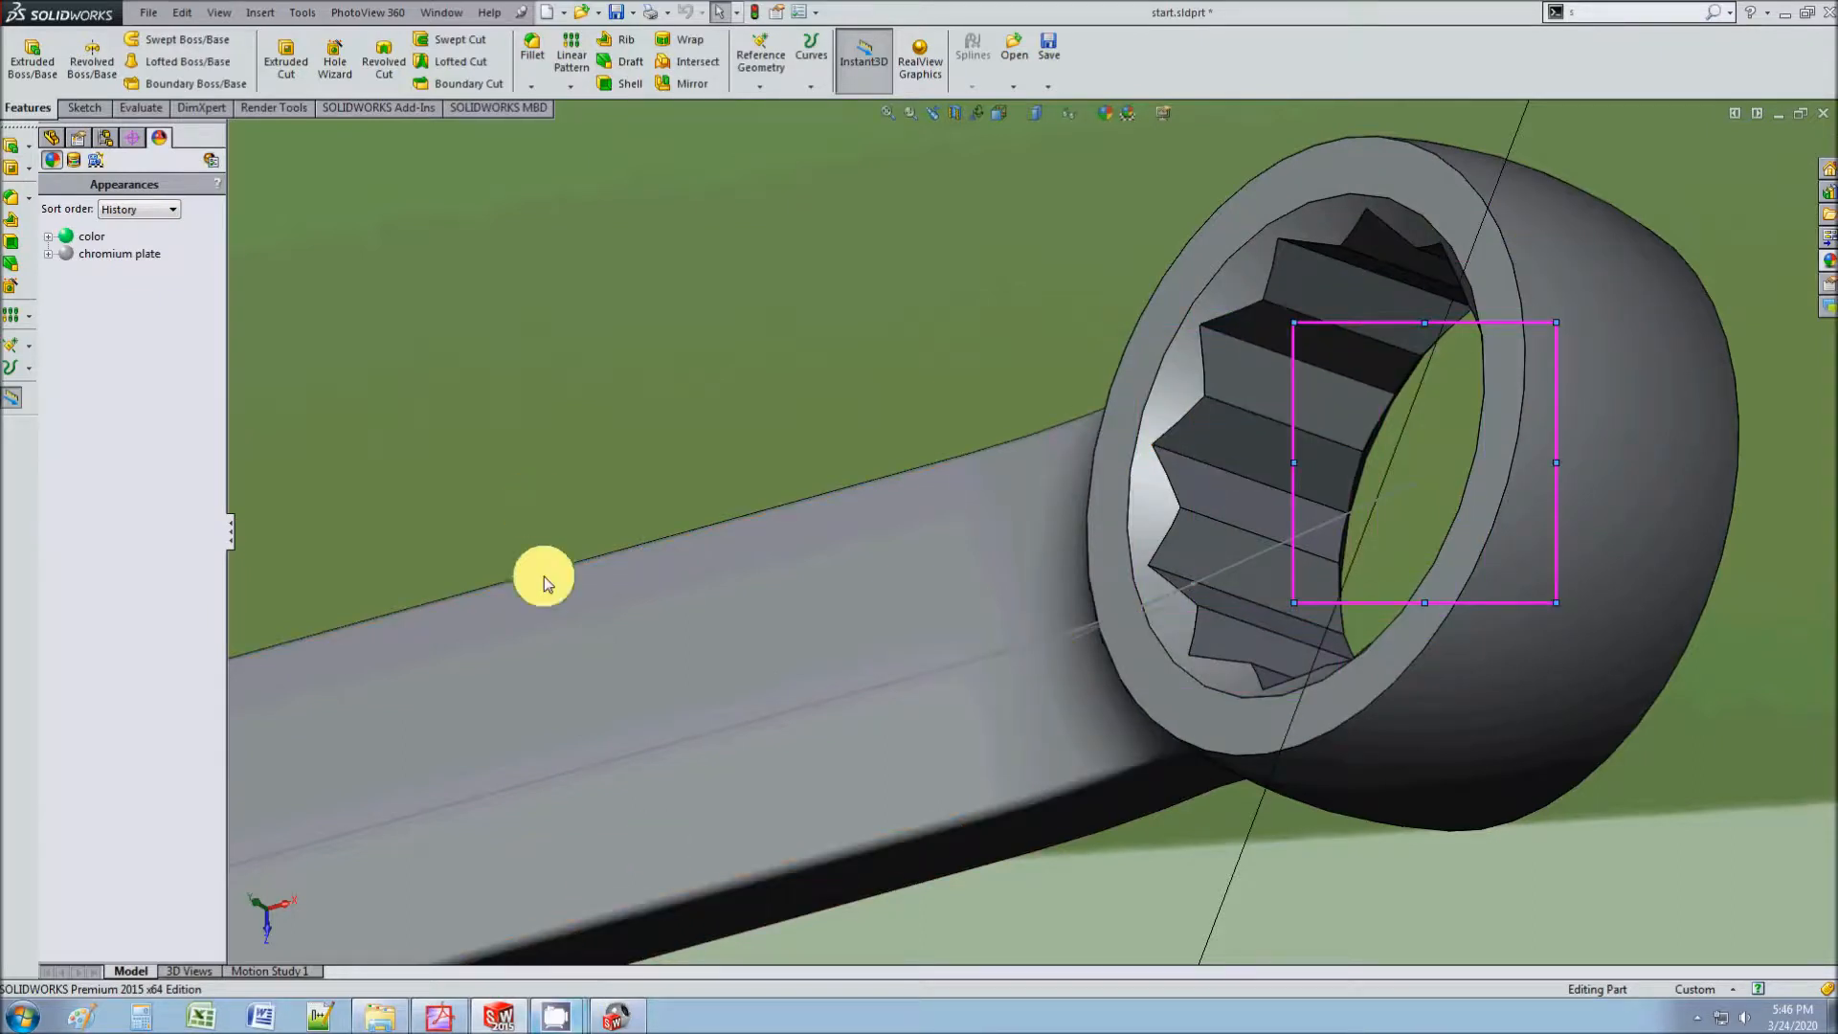
pyautogui.click(556, 1015)
pyautogui.click(616, 1016)
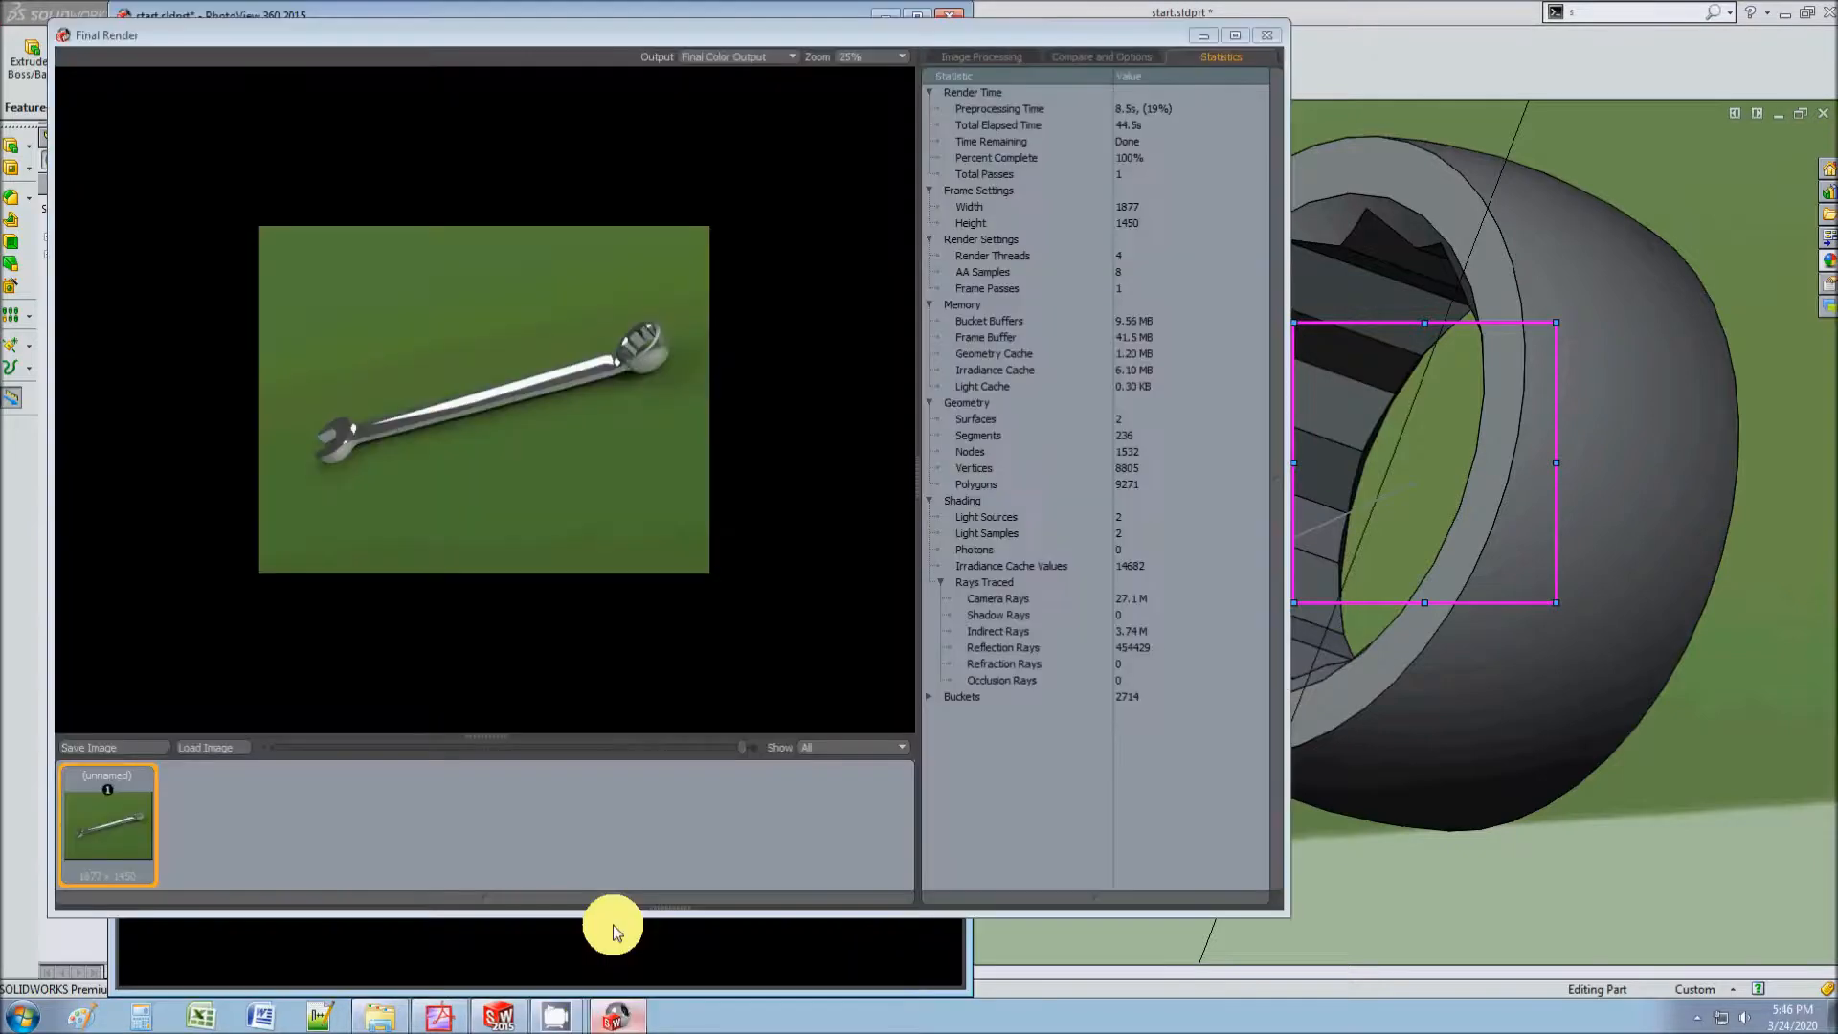
pyautogui.click(1367, 29)
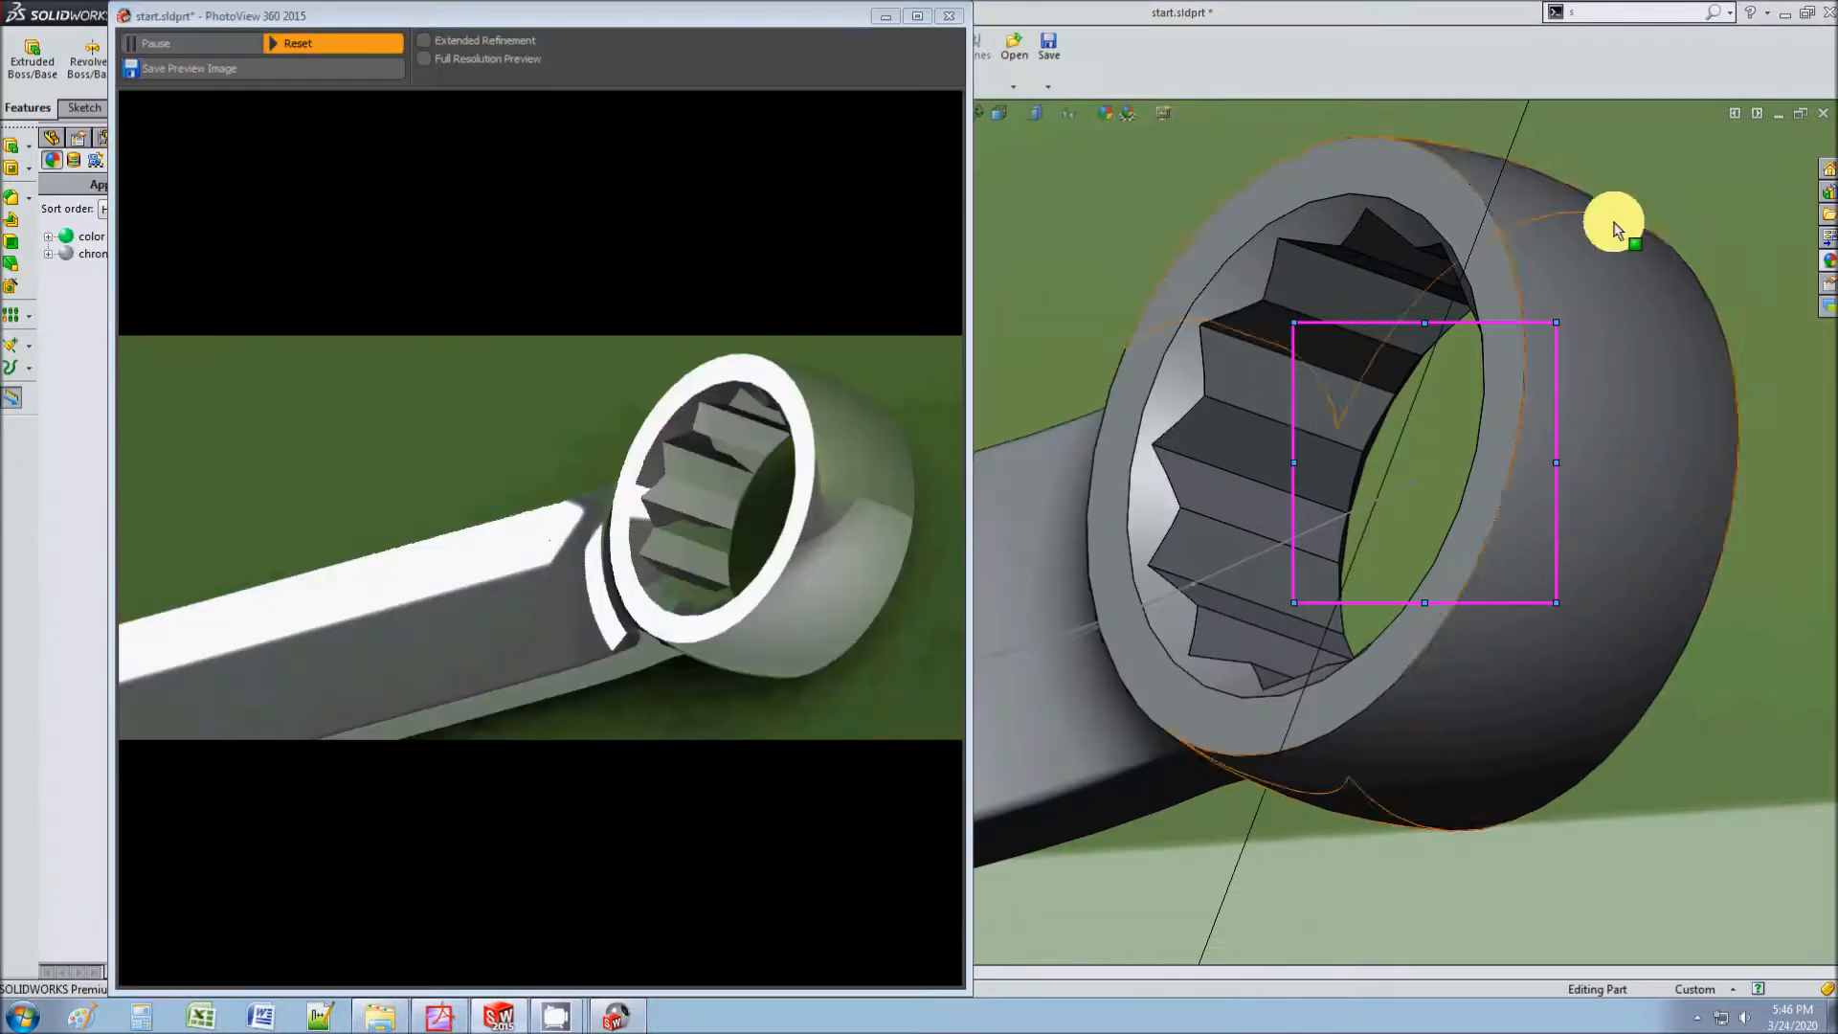
# Step: Try to apply a bronze appearance from the metal library to the wrench's ring end
pyautogui.click(1826, 260)
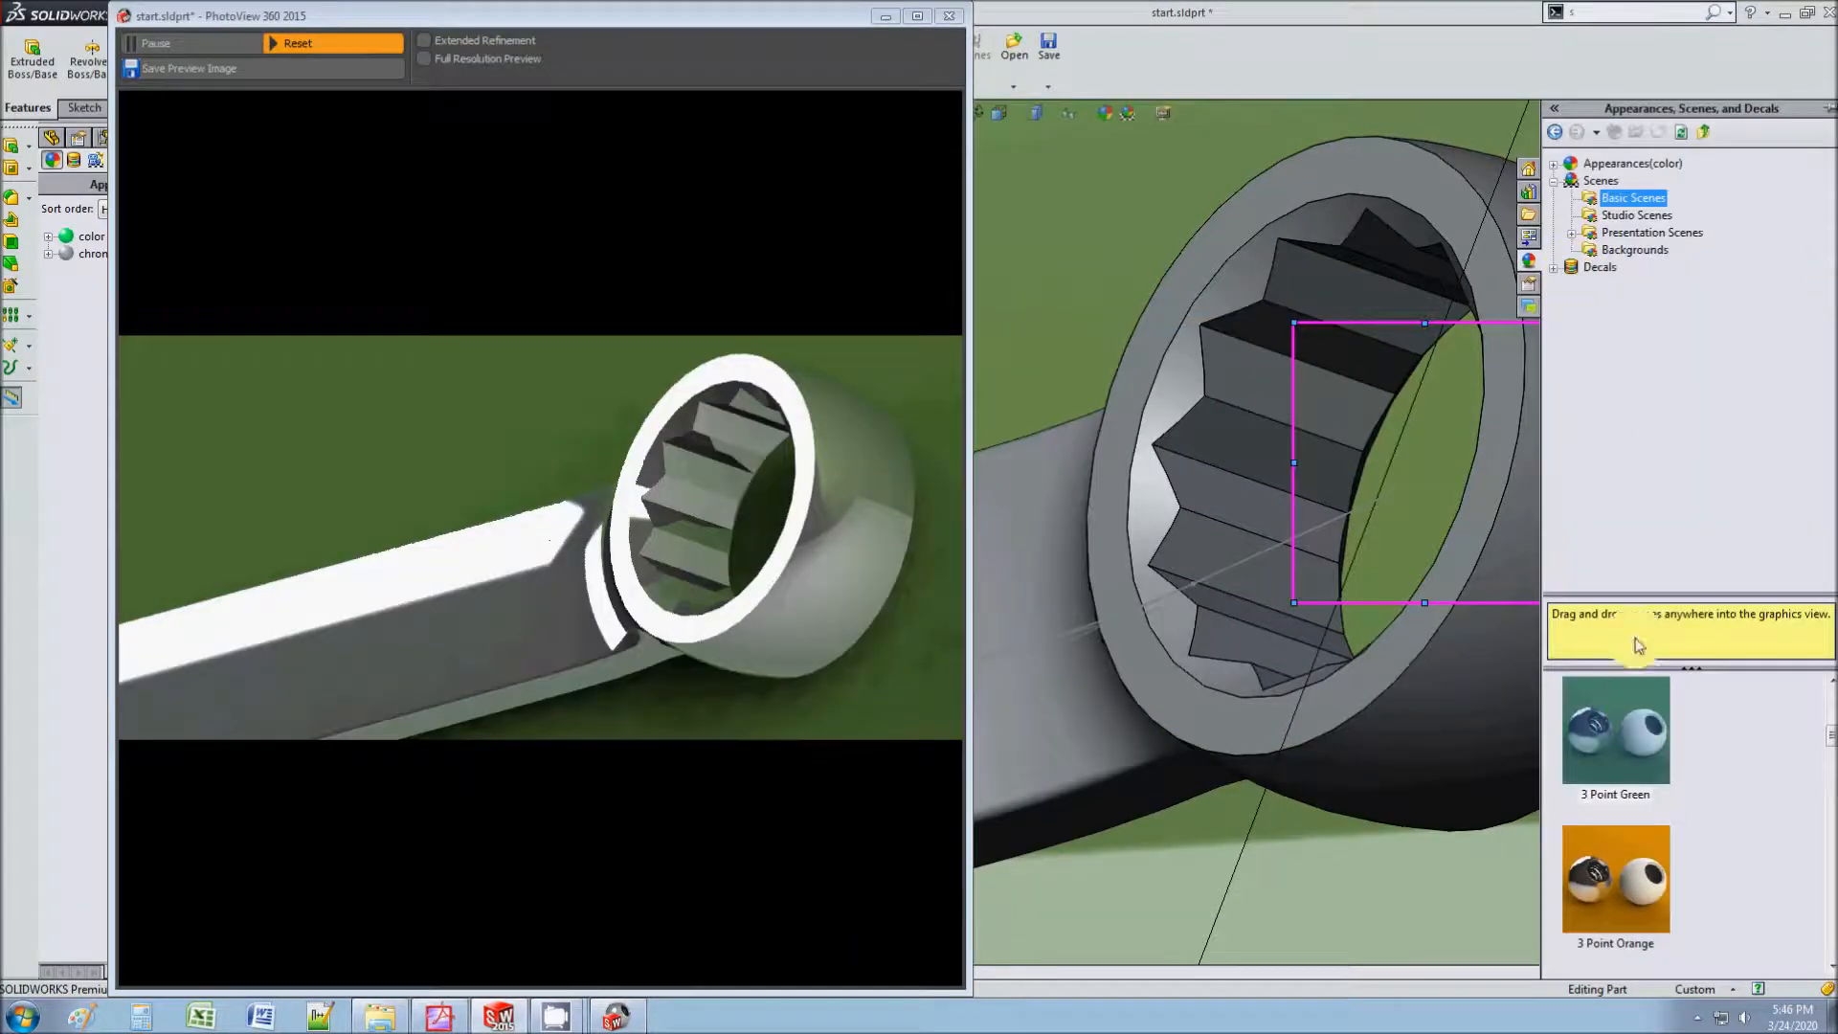
pyautogui.click(1552, 164)
pyautogui.click(1570, 198)
pyautogui.click(1639, 264)
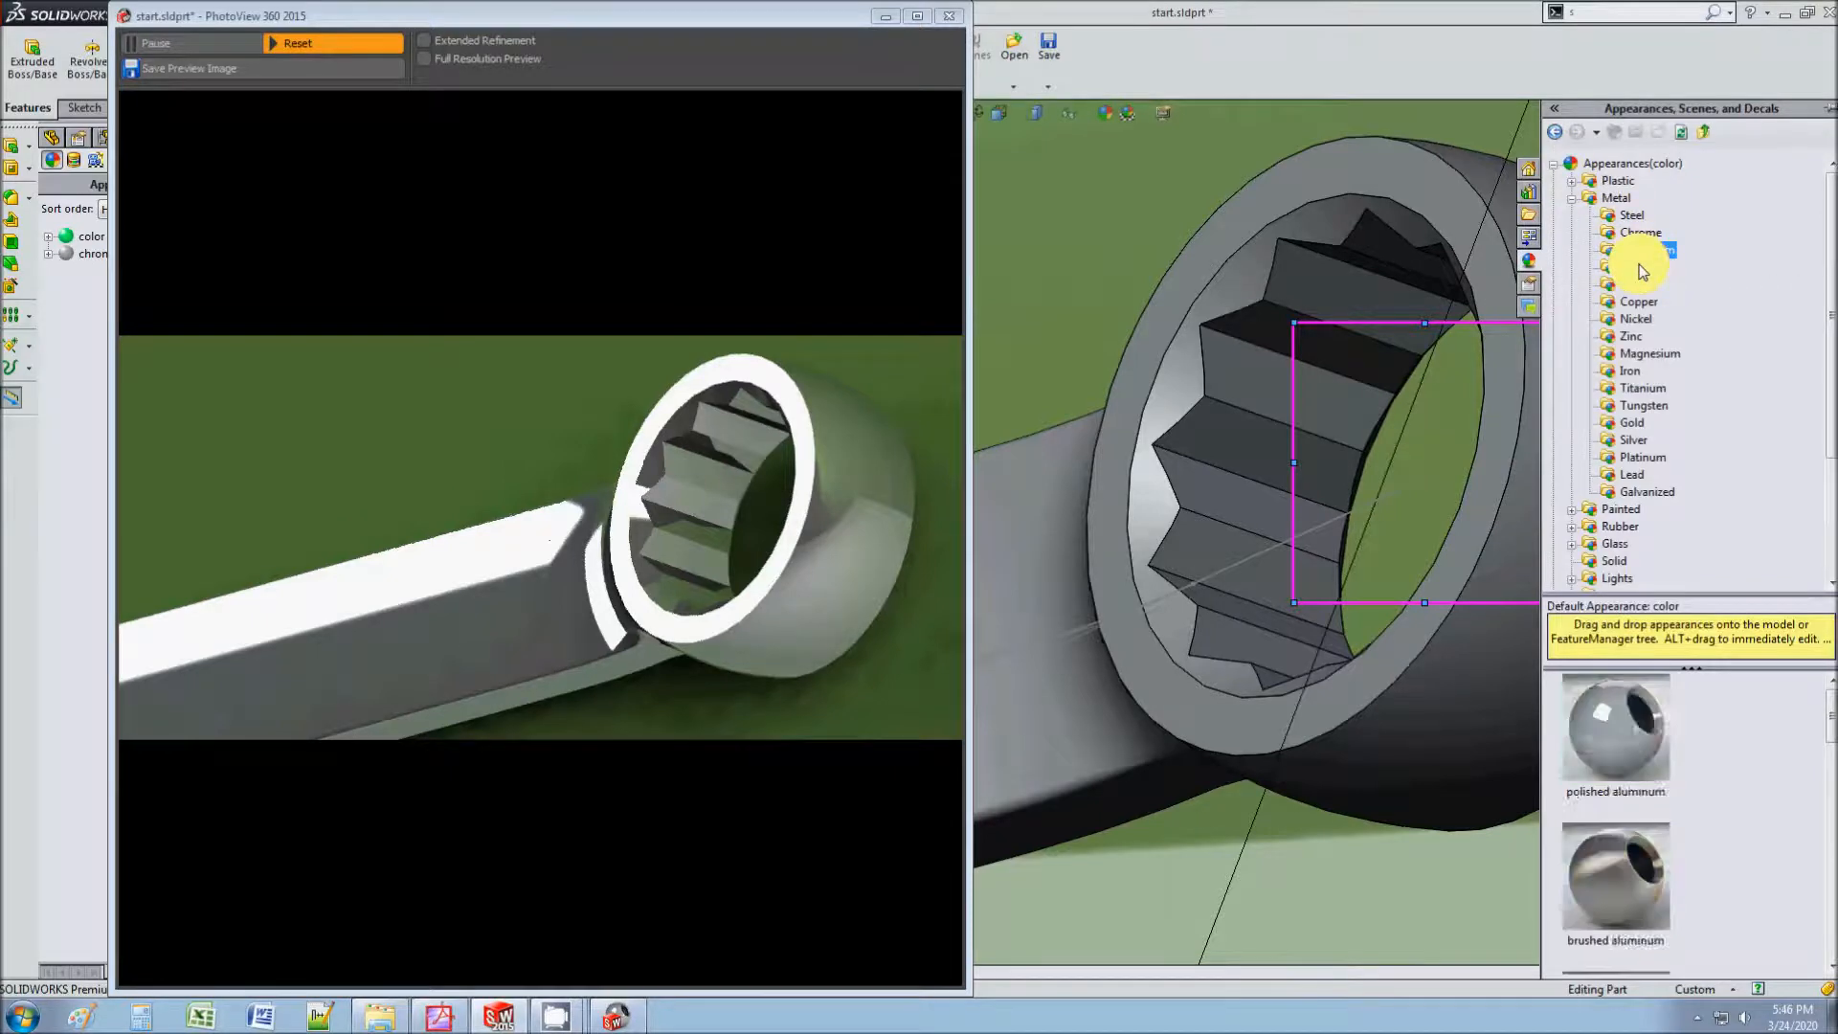
pyautogui.scroll(-1, 1624, 901)
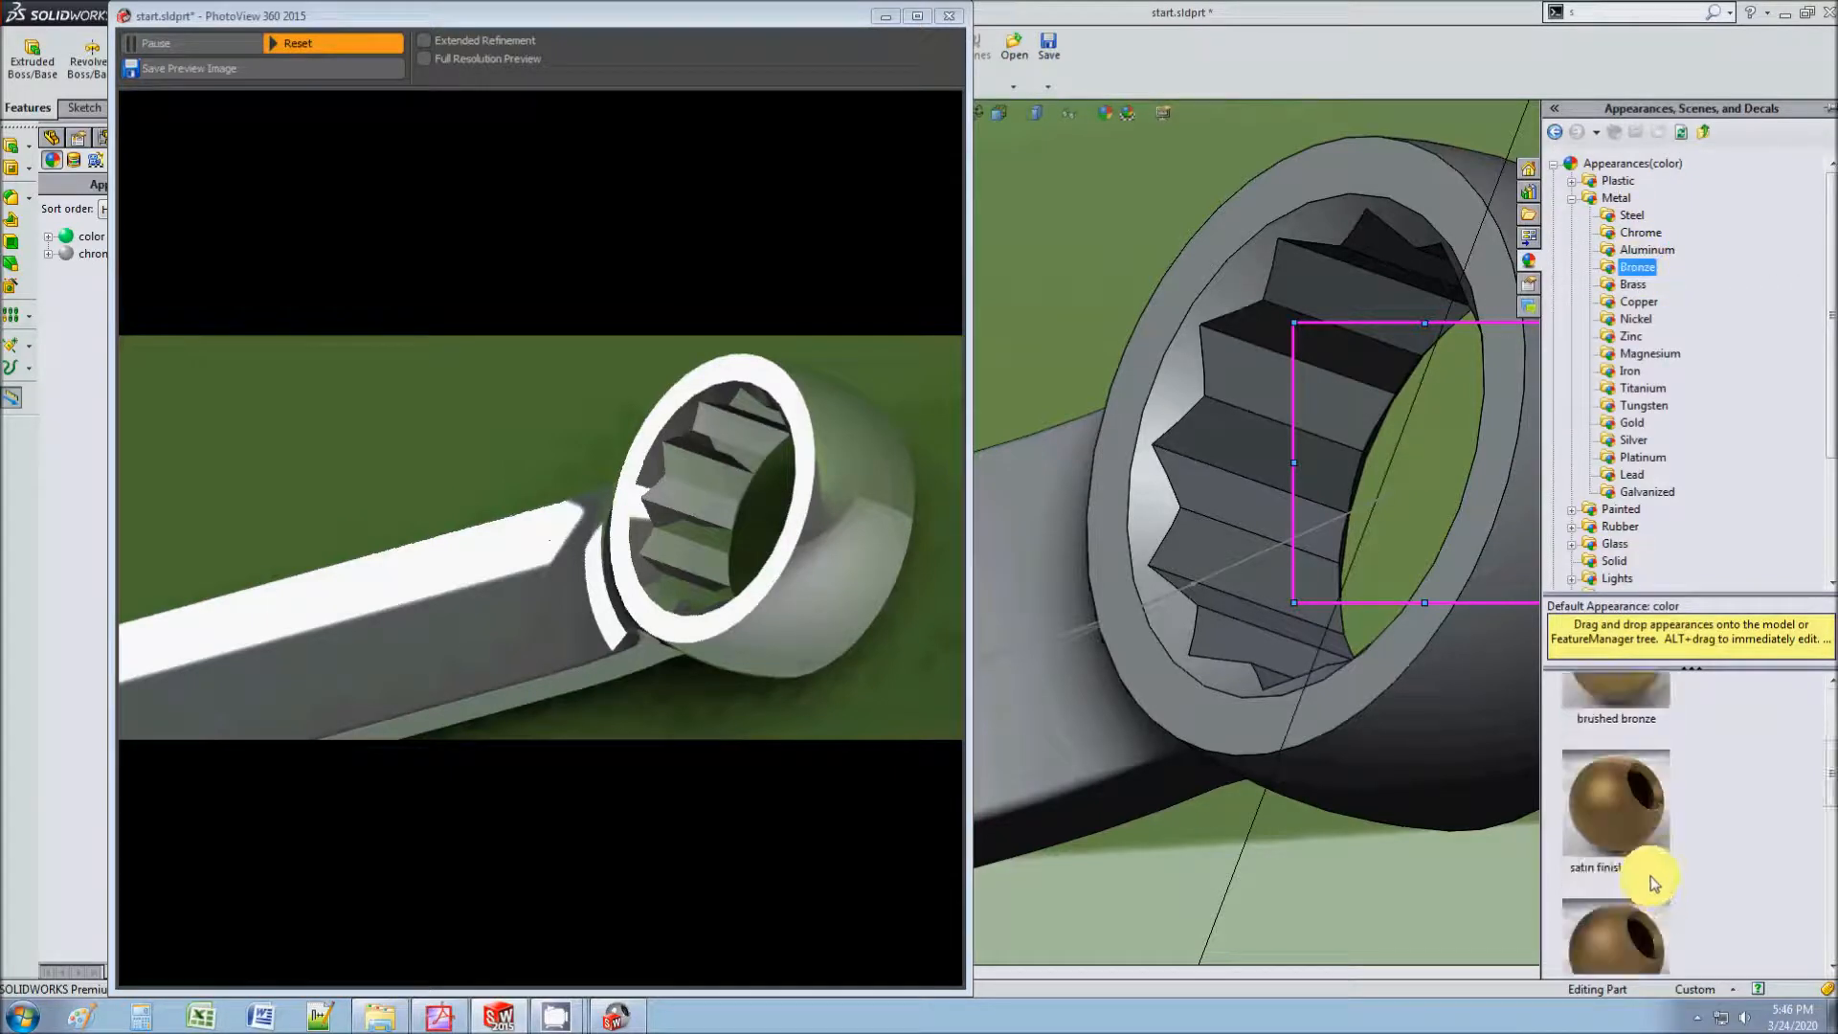
pyautogui.moveTo(1640, 867); pyautogui.dragTo(1538, 479)
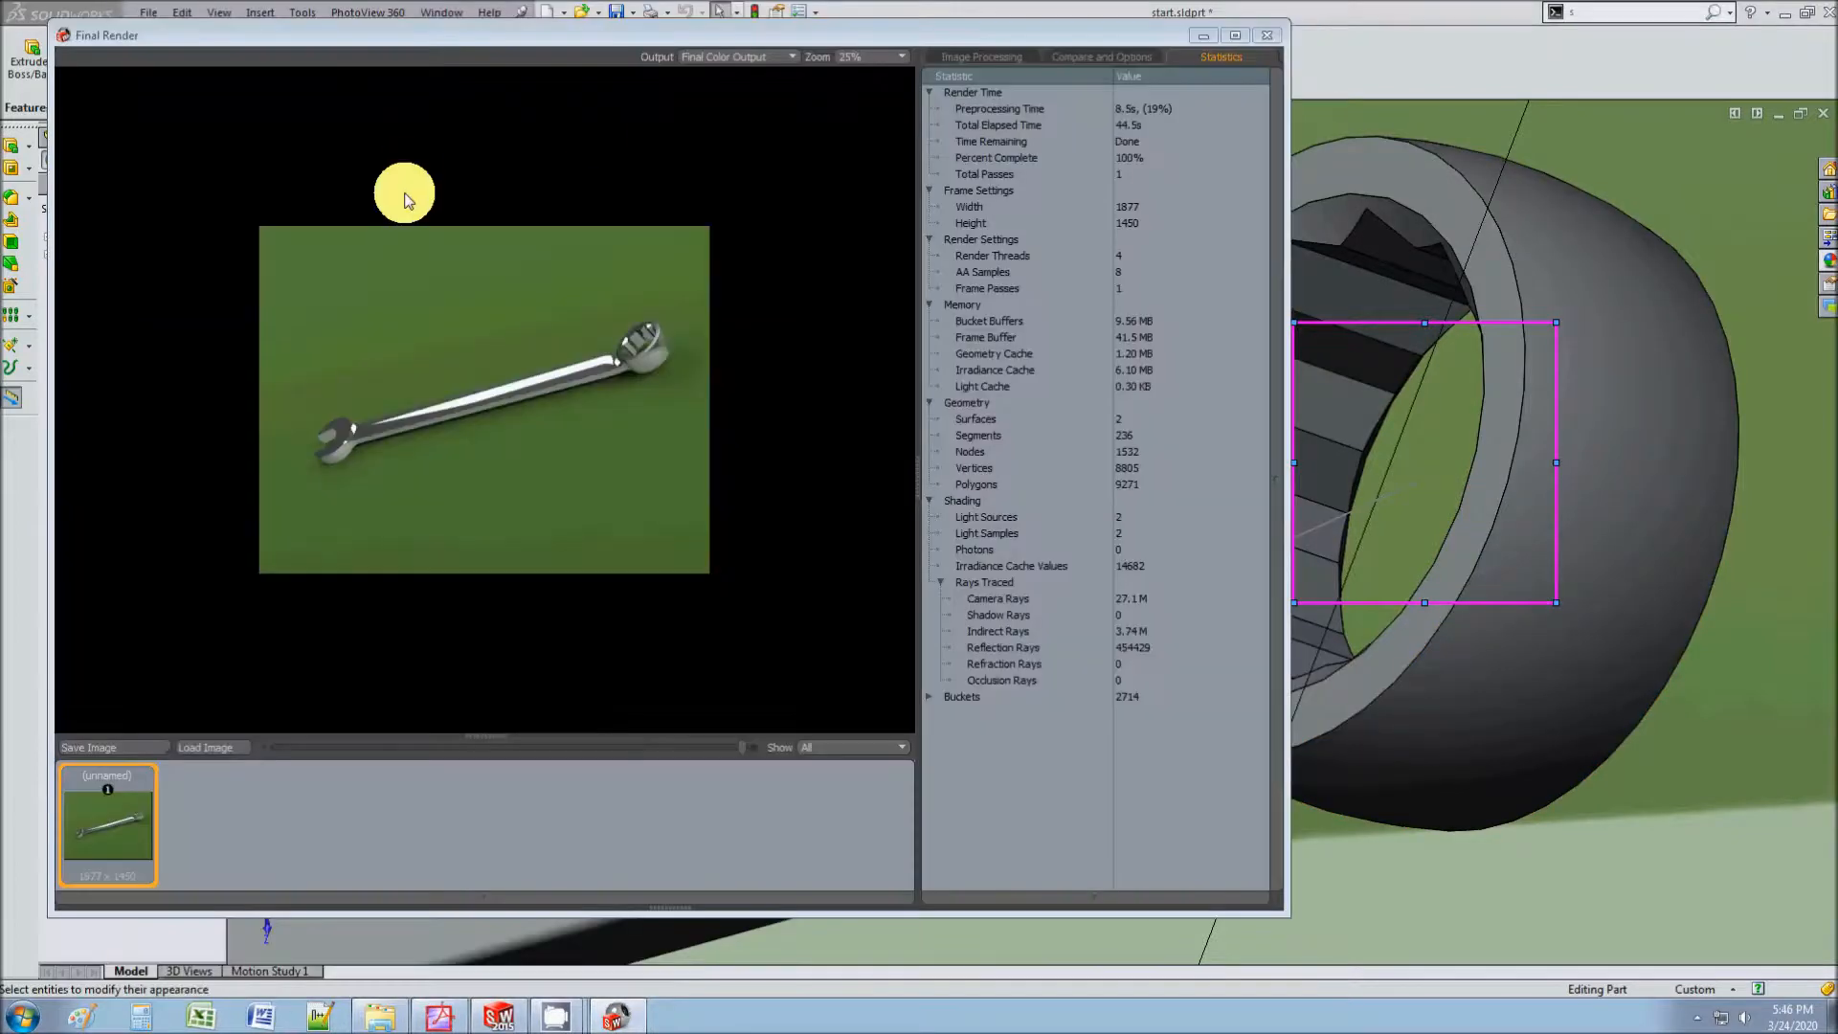
# Step: Produce a final render limited to the render region and widen the preview window
pyautogui.click(373, 14)
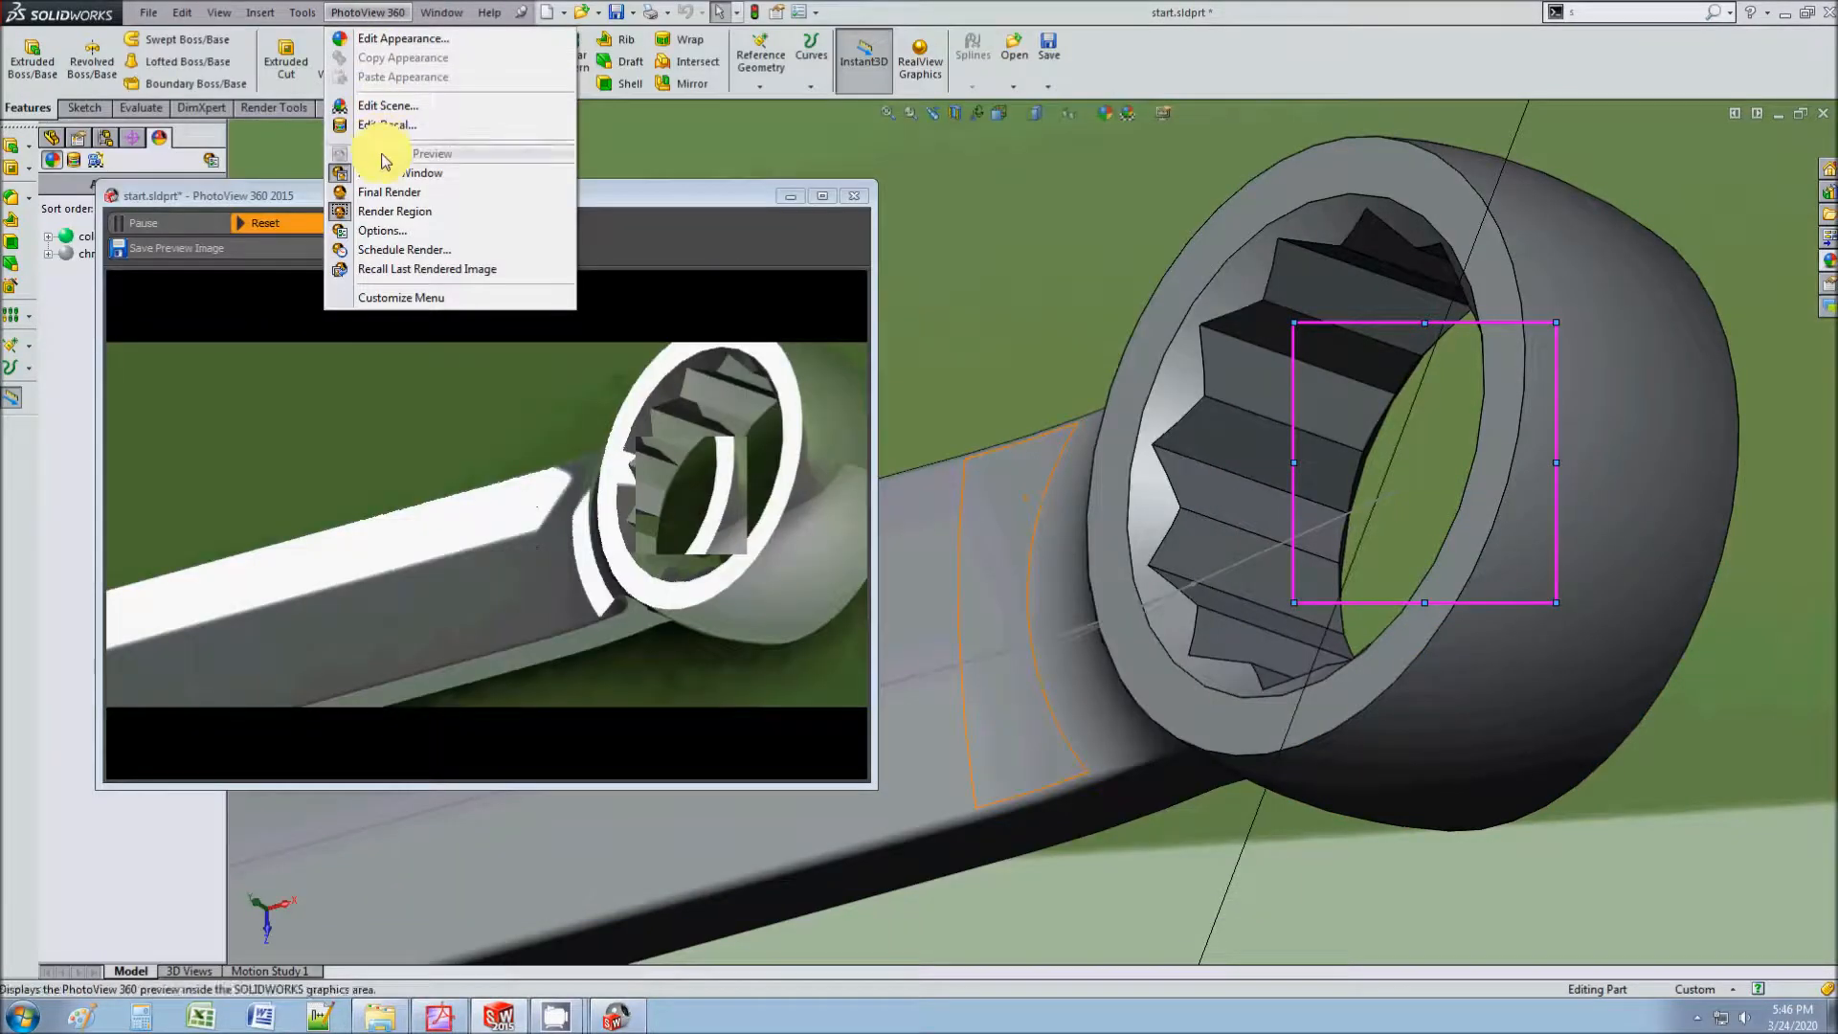
pyautogui.click(395, 195)
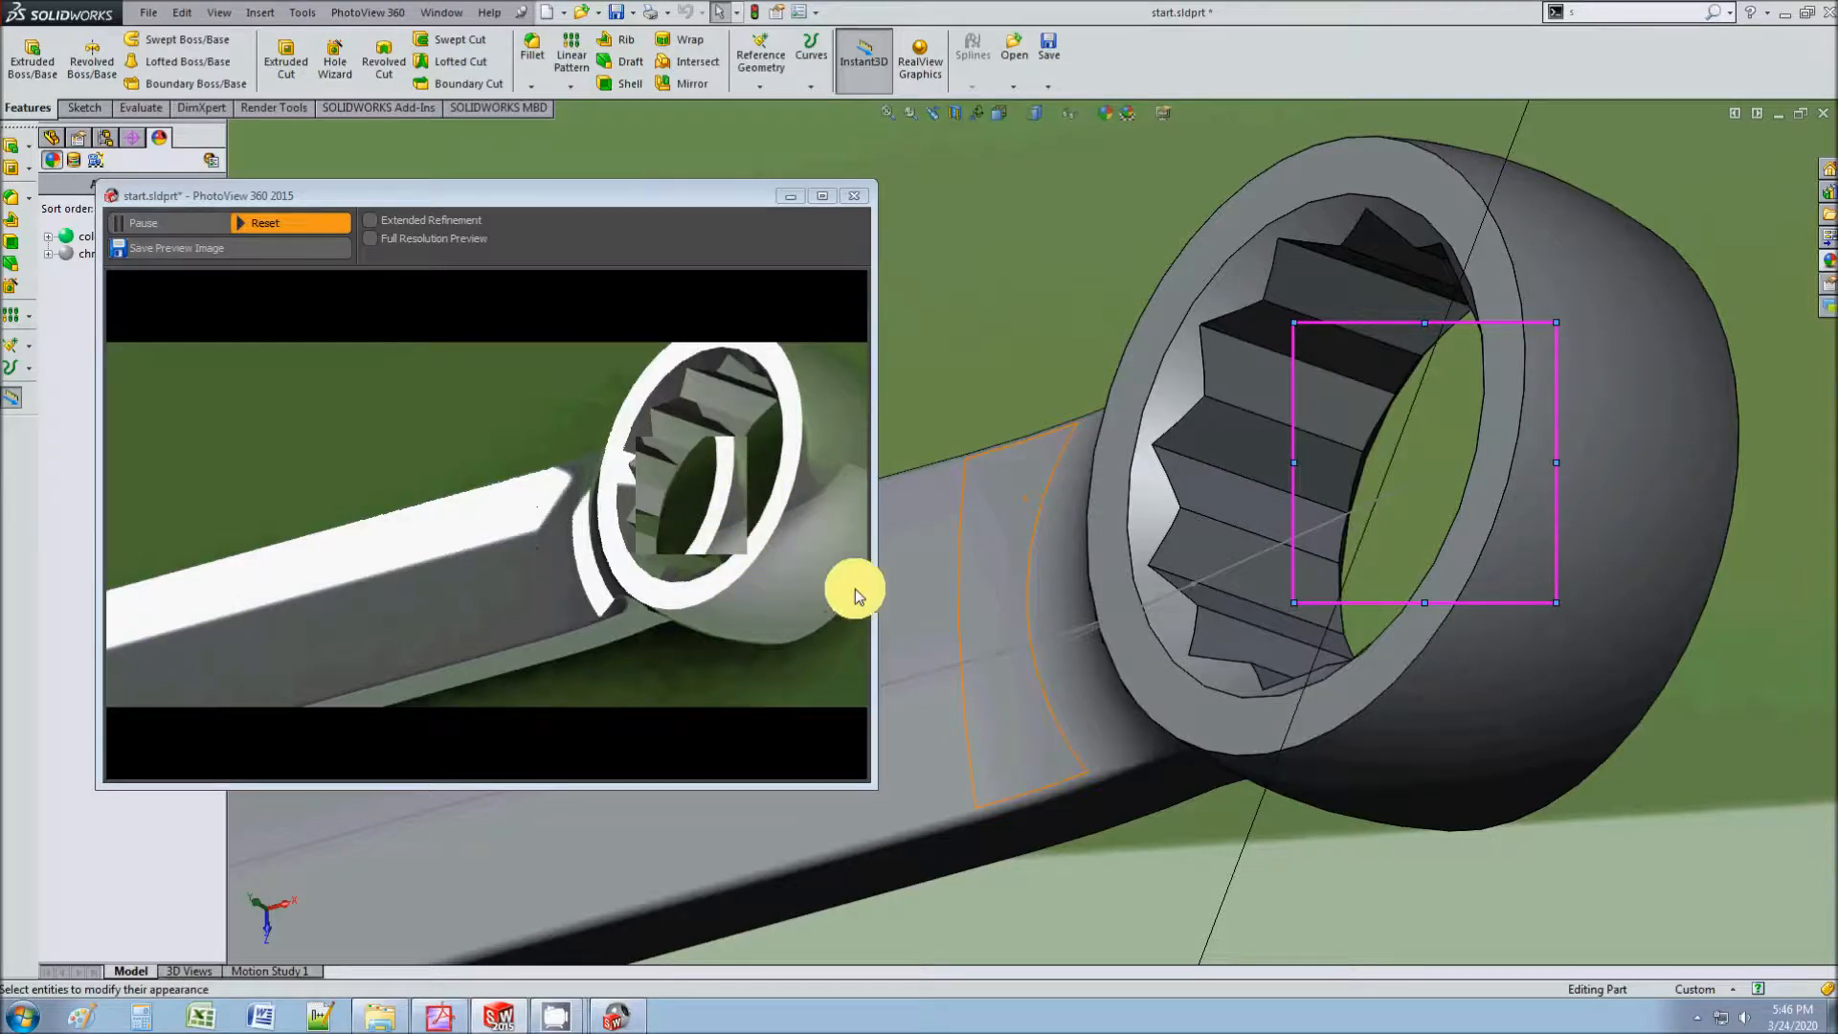
pyautogui.moveTo(874, 584); pyautogui.dragTo(974, 580)
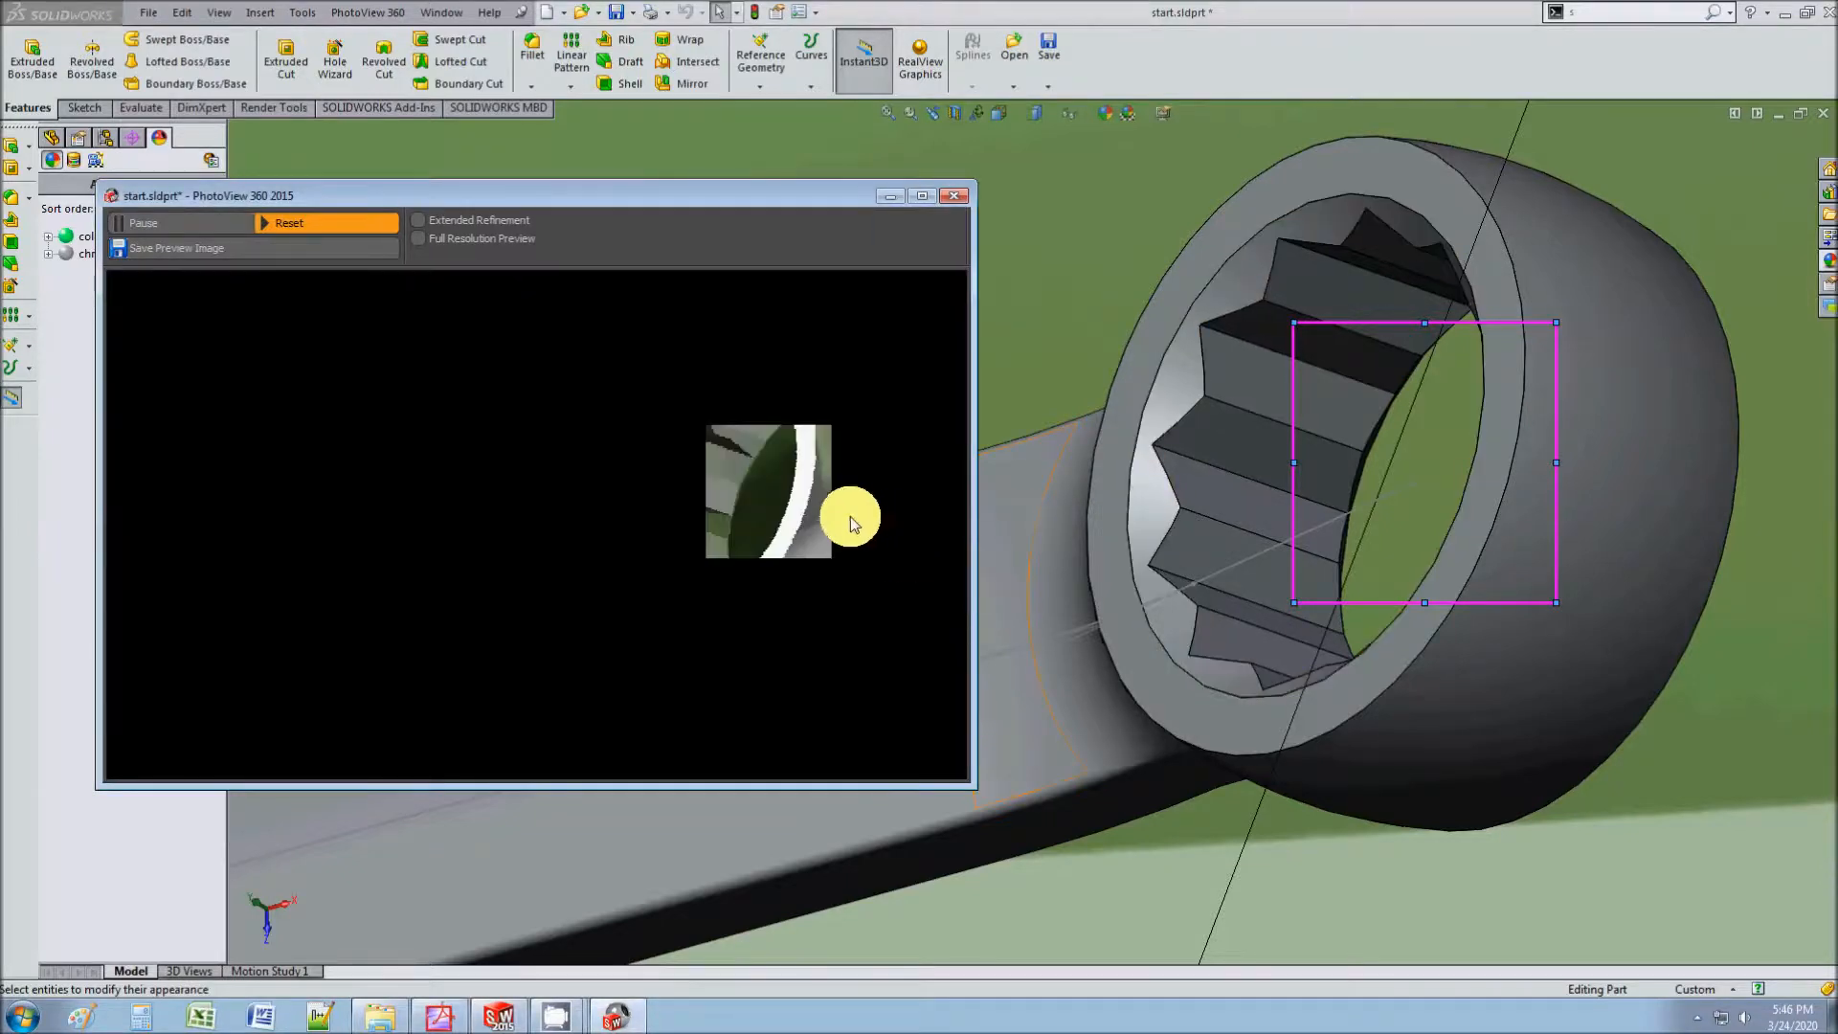
# Step: Apply the matte bronze metal appearance to the wrench in place of the chromium plate
pyautogui.click(1817, 255)
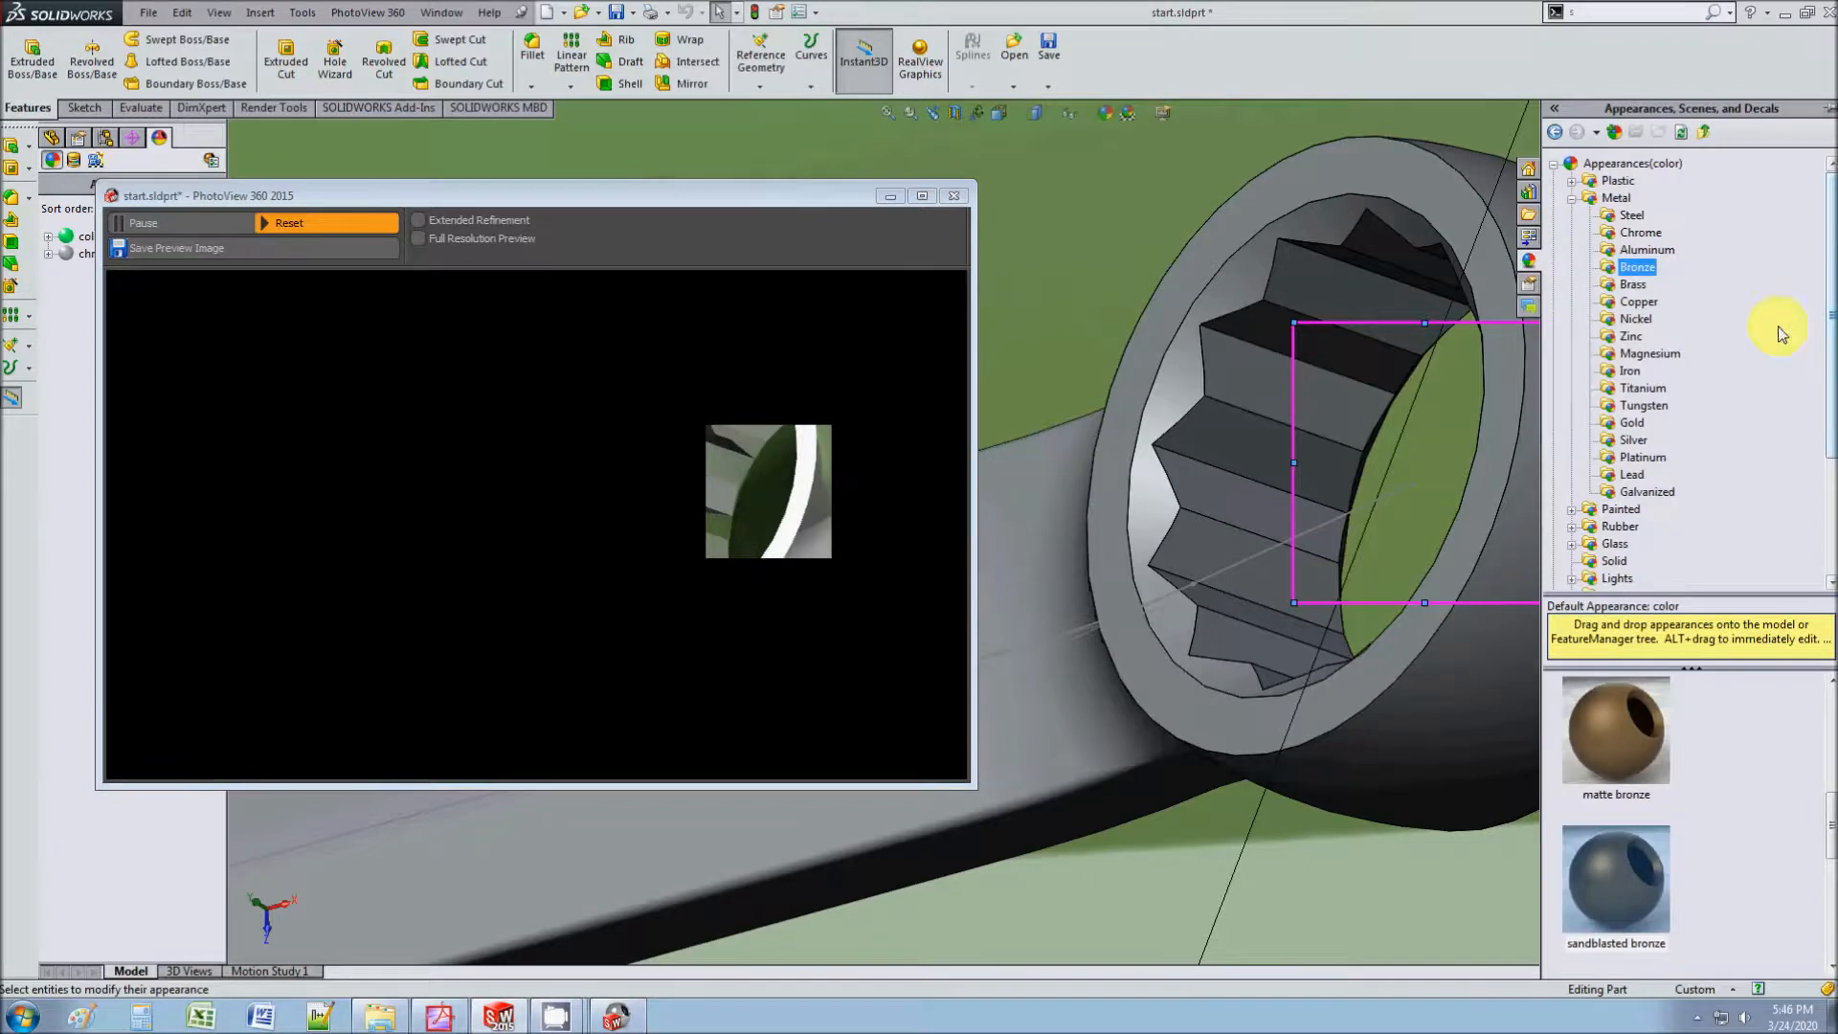
pyautogui.moveTo(1604, 738); pyautogui.dragTo(1481, 536)
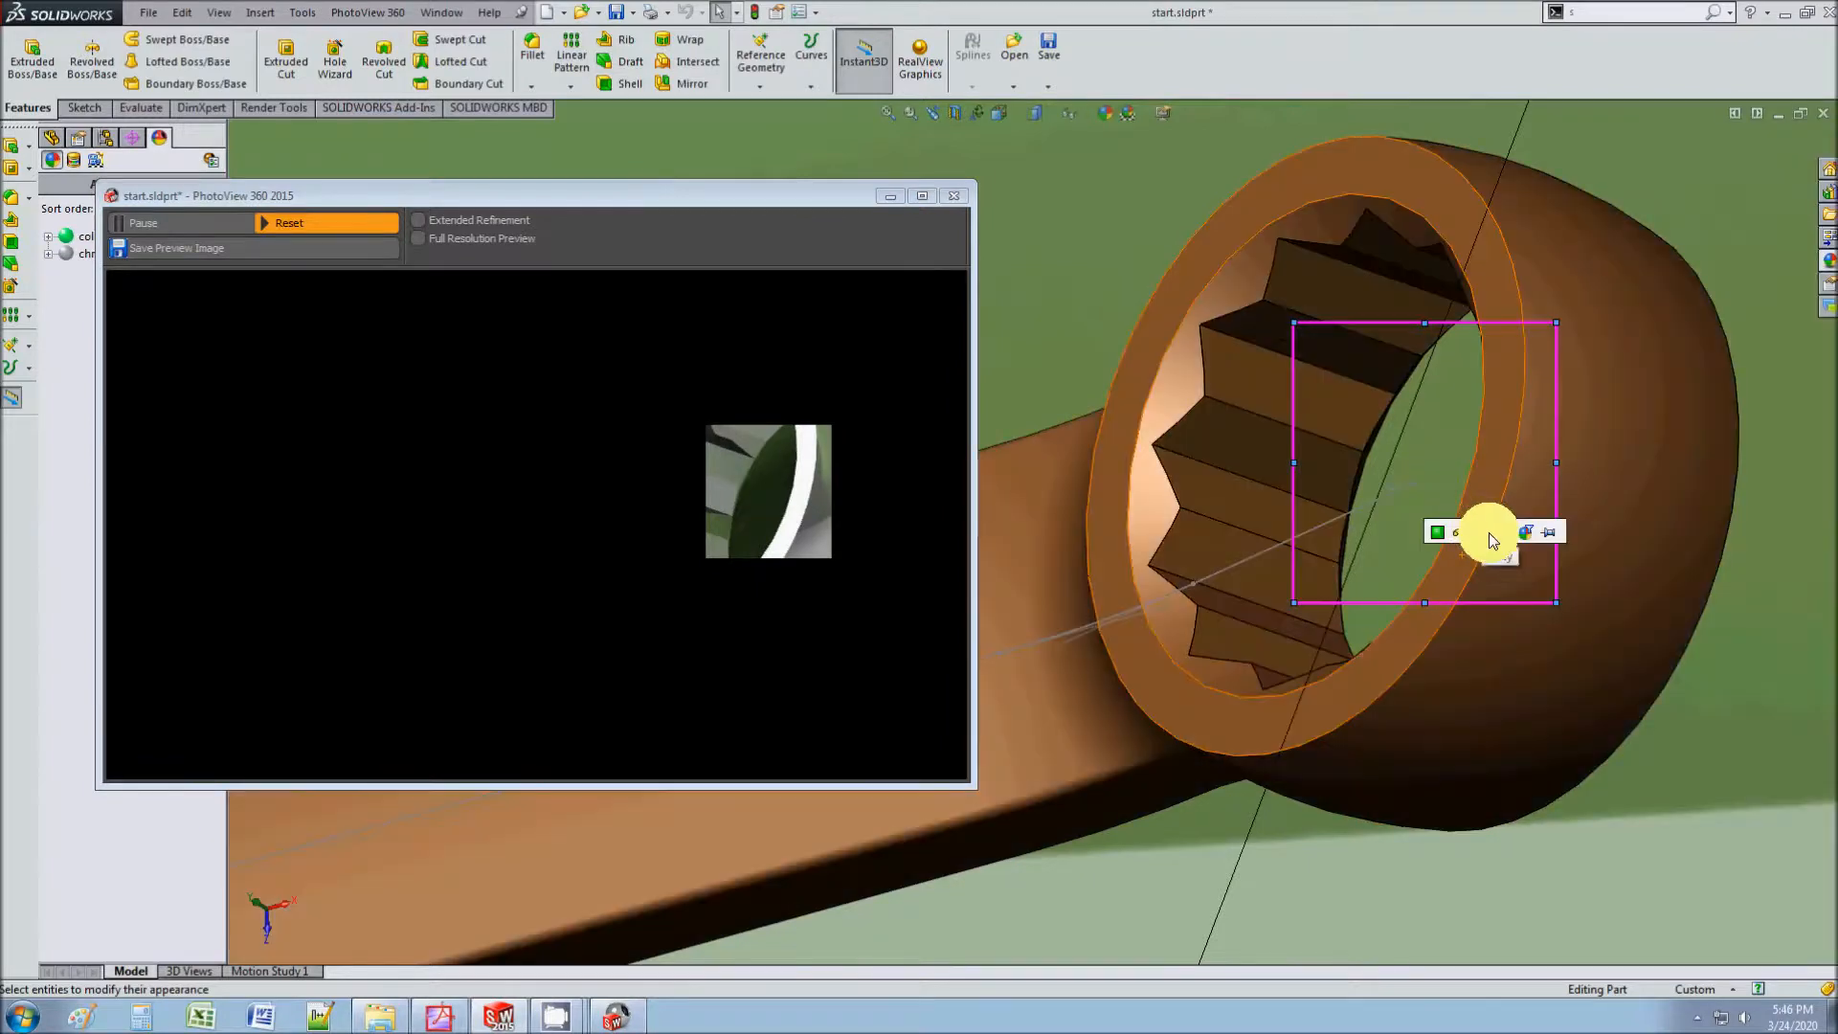
pyautogui.click(1487, 533)
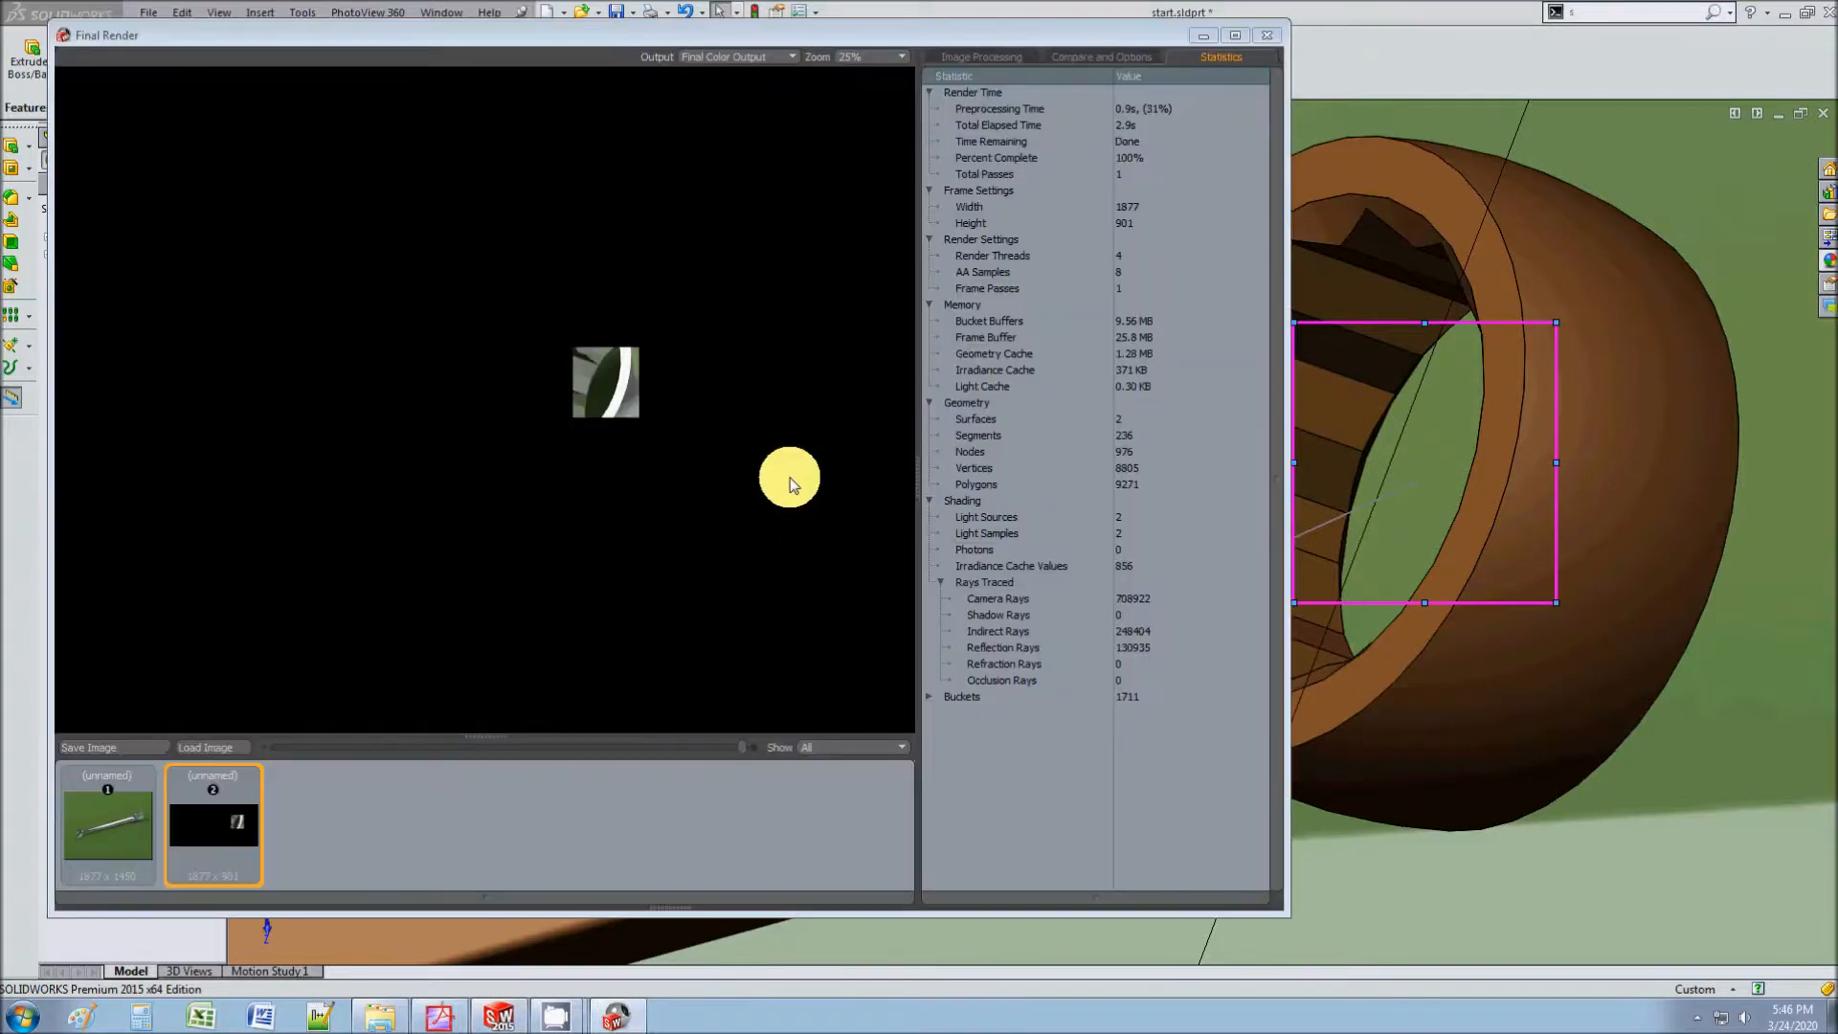
# Step: Move the Final Render and preview windows apart, and turn off the render region
pyautogui.moveTo(918, 36); pyautogui.dragTo(959, 748)
pyautogui.moveTo(771, 201); pyautogui.dragTo(808, 160)
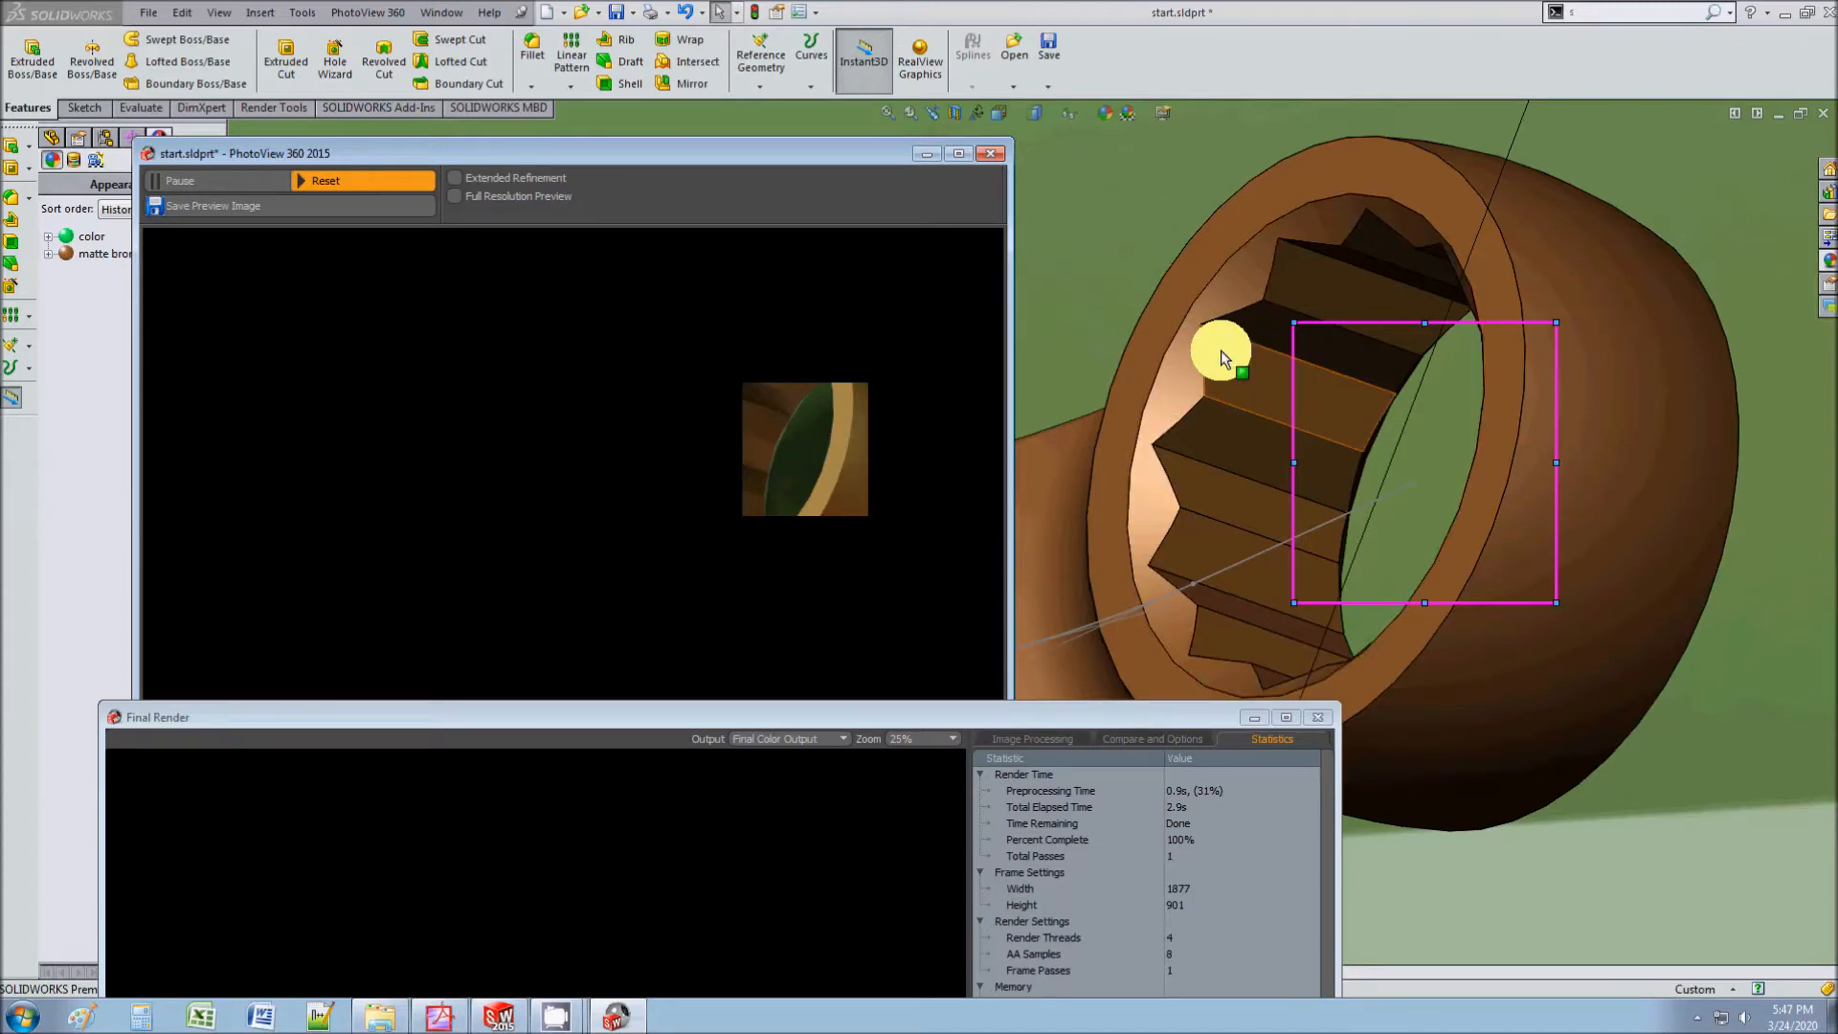
pyautogui.click(367, 14)
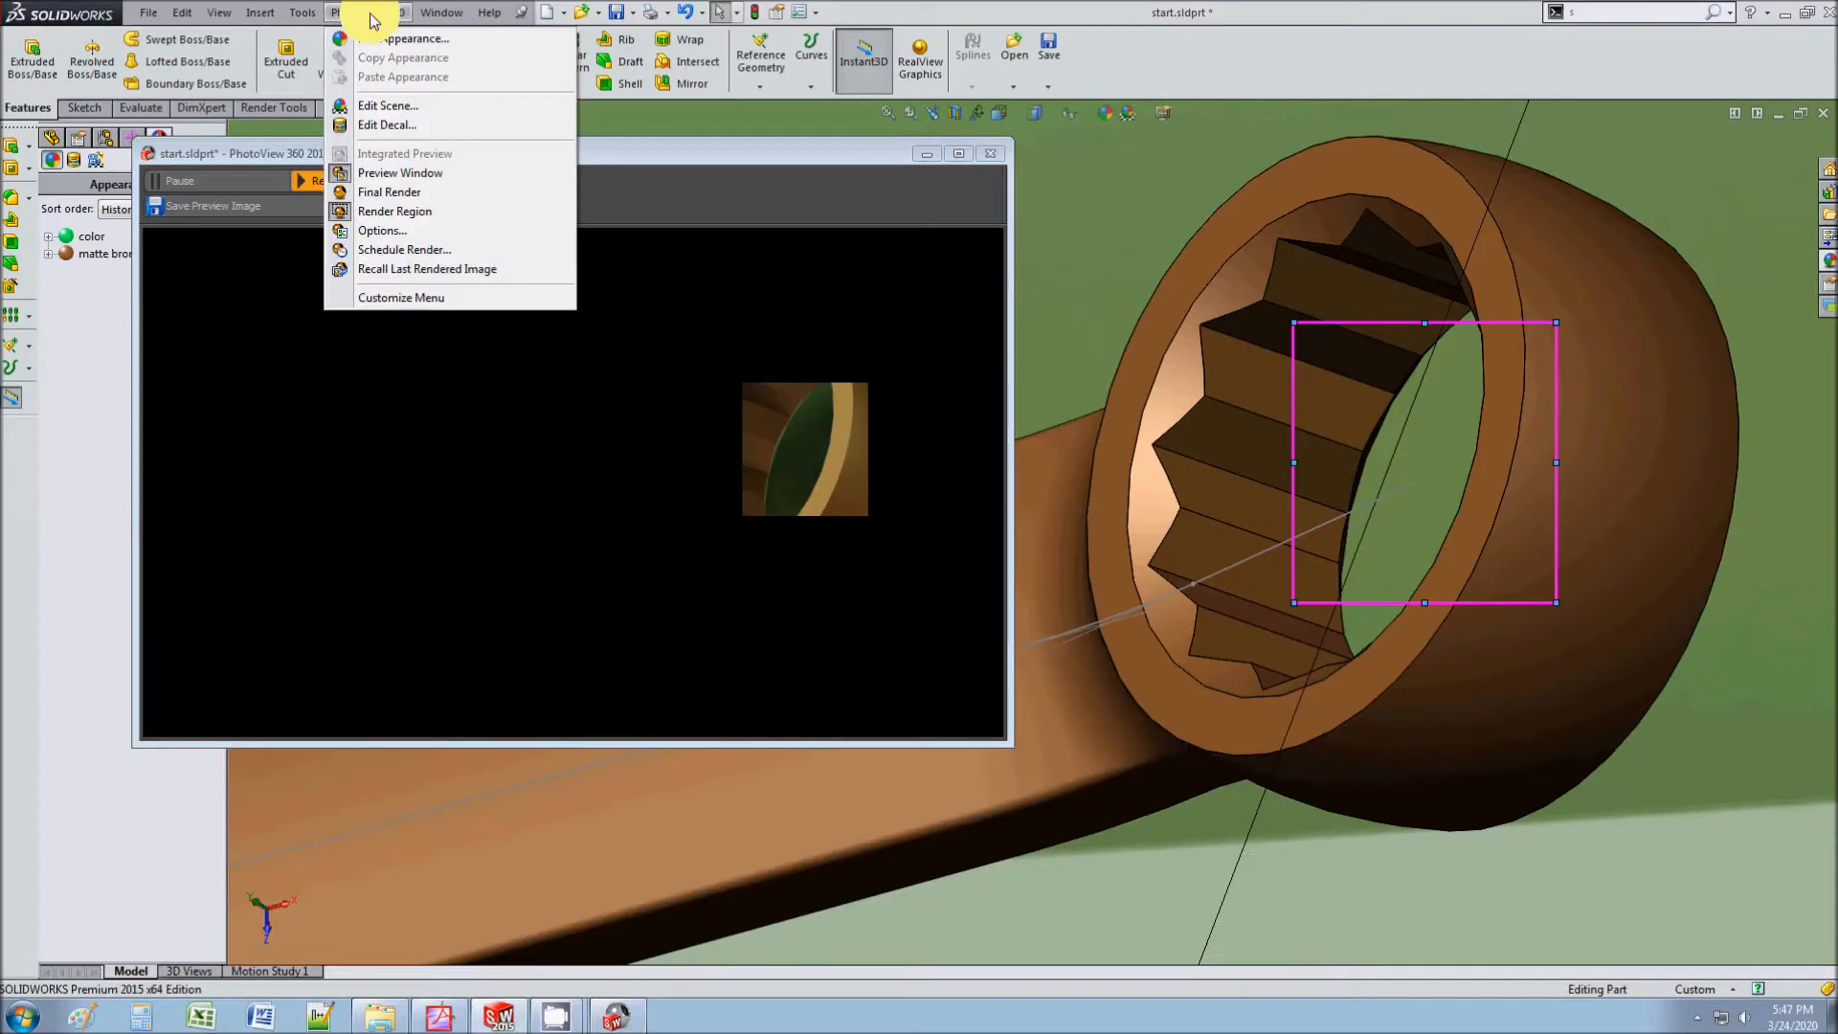
pyautogui.click(401, 212)
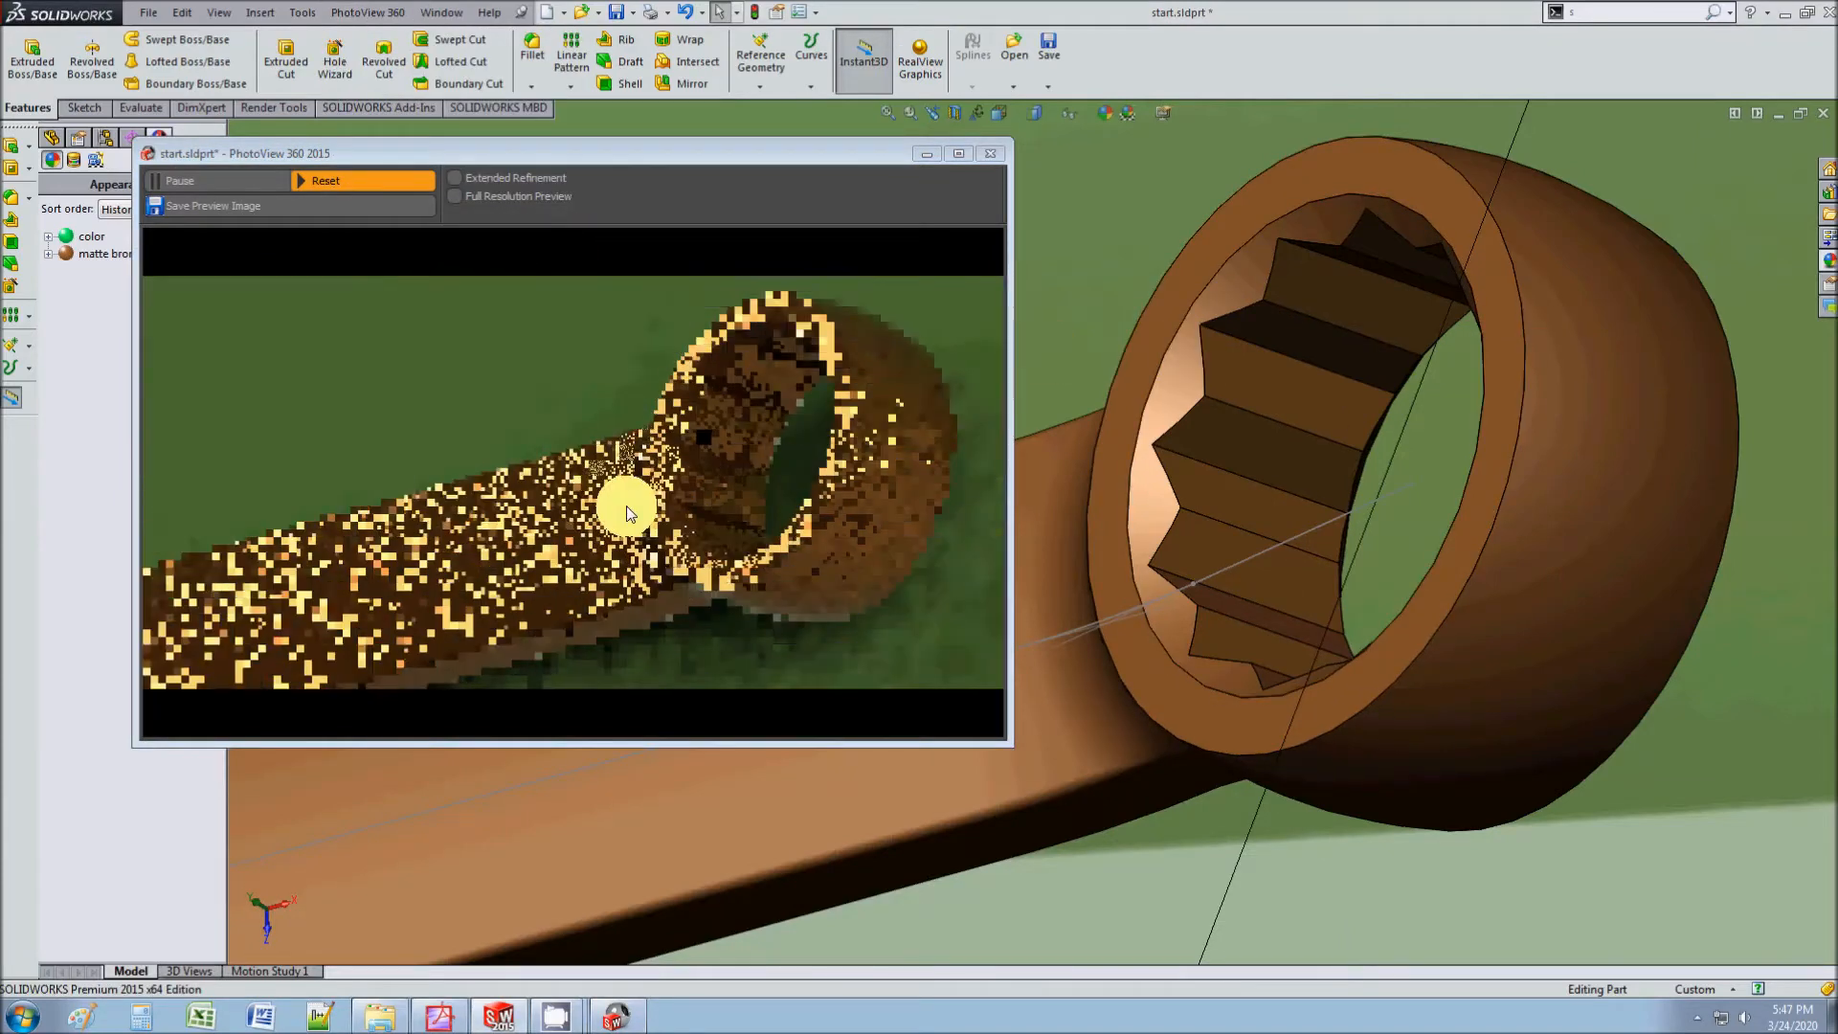